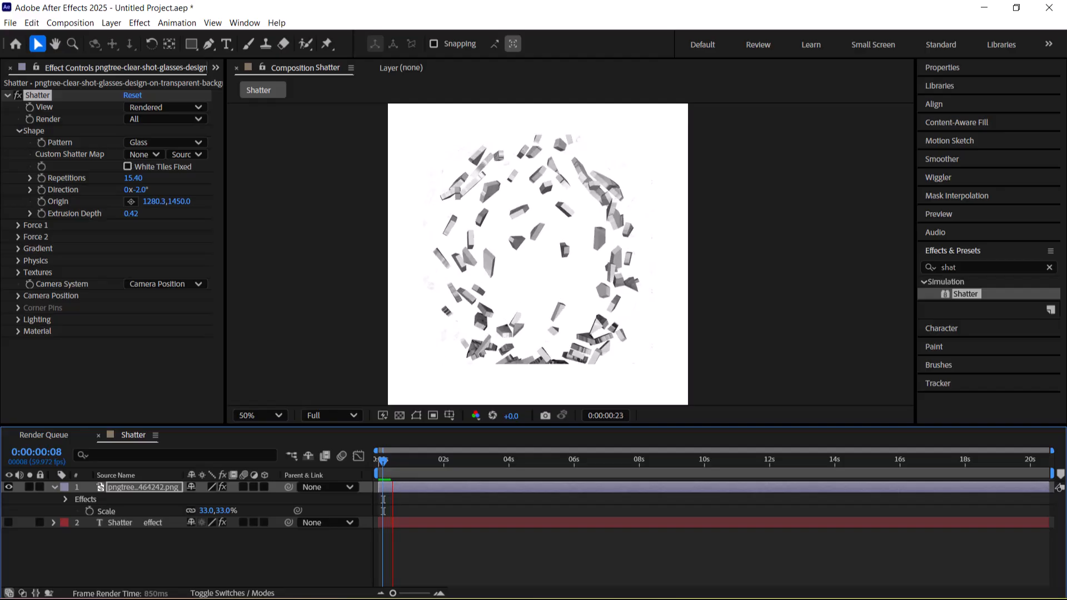
Step: Preview the glass shatter animation and replay it from the first frame
key(space)
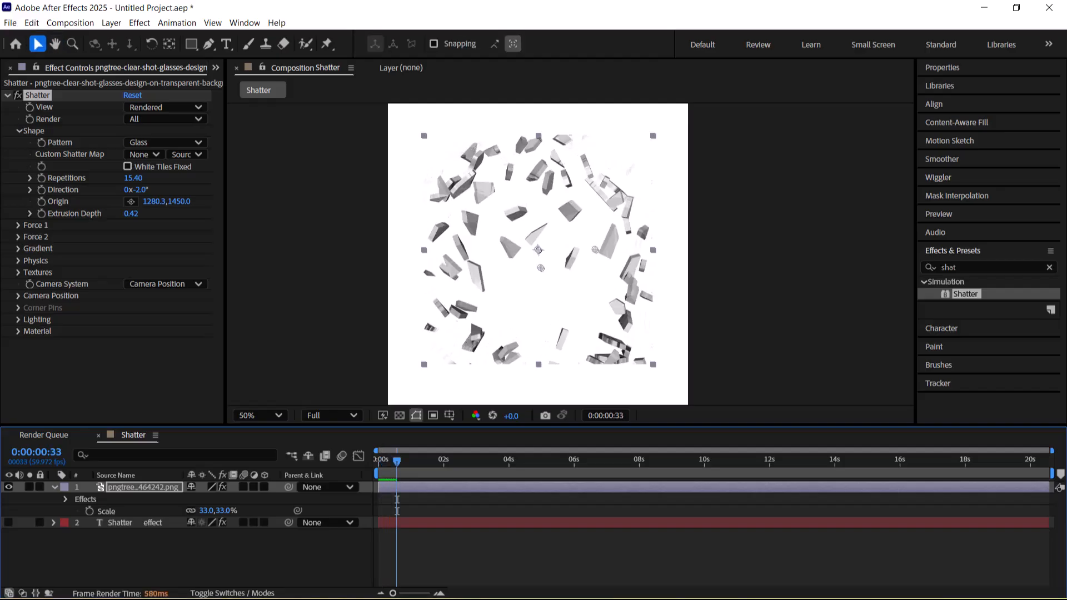
key(Home)
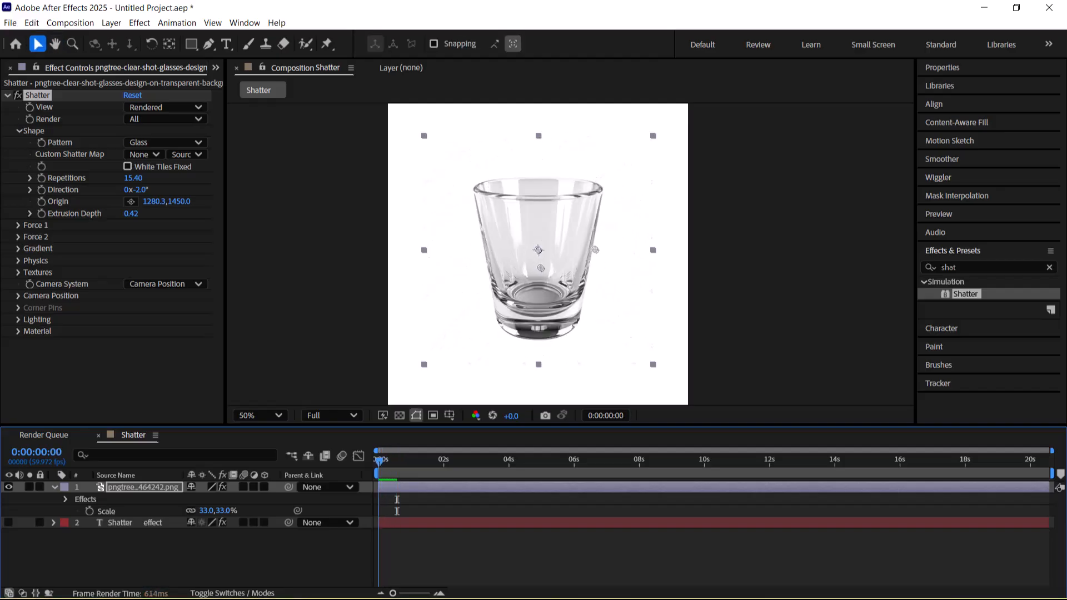
key(space)
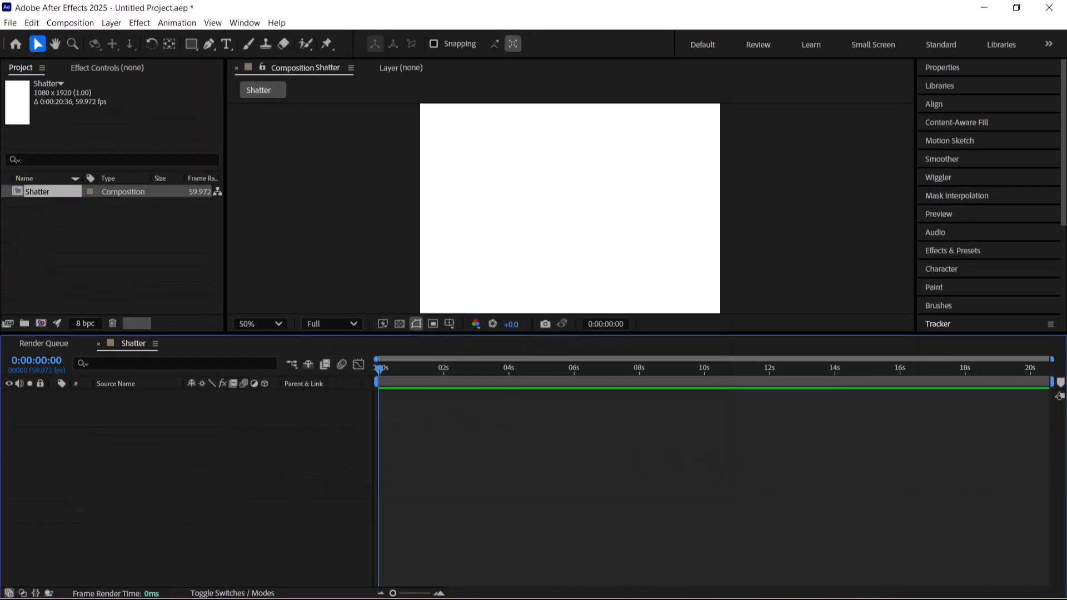
Step: Add a text layer reading "Shatter" near the left edge of the composition, above its middle
drag(570, 333, 570, 425)
scroll(570, 254, down, 2)
drag(570, 254, 554, 252)
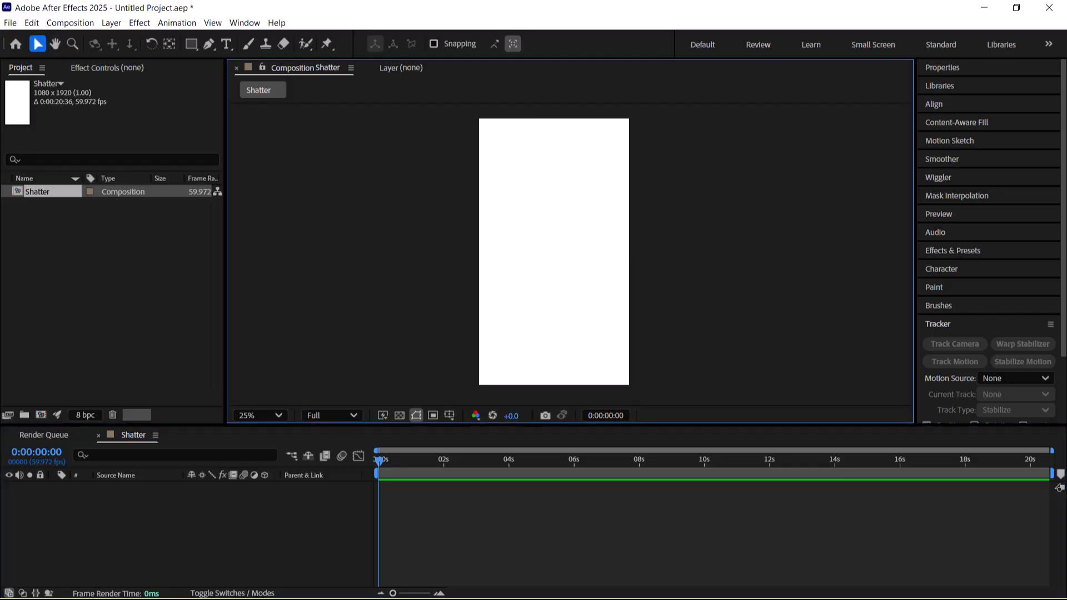
key(ctrl+t)
click(497, 216)
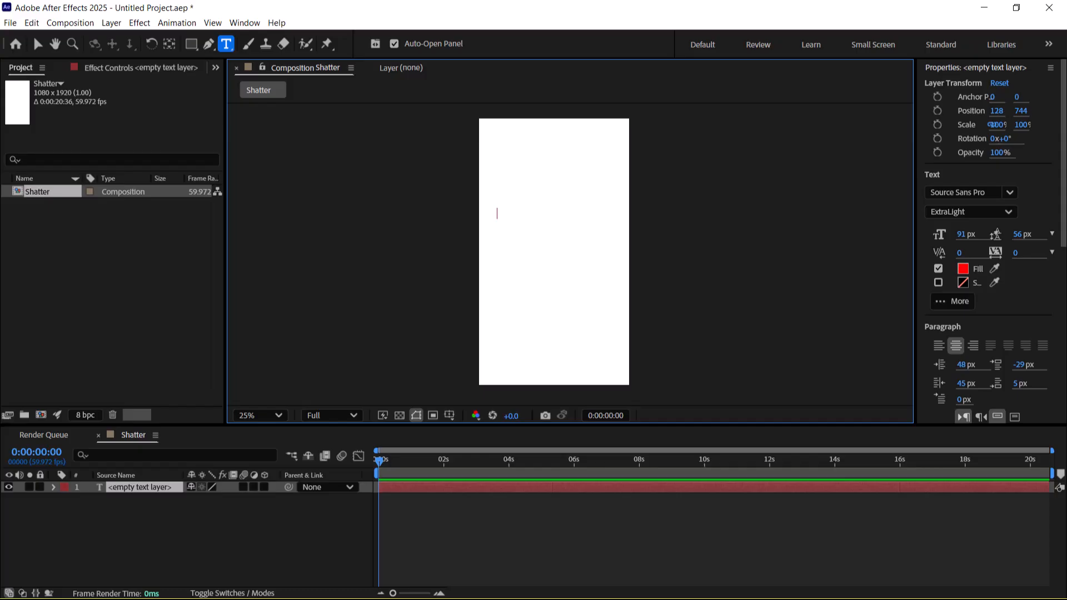
text(Shatter)
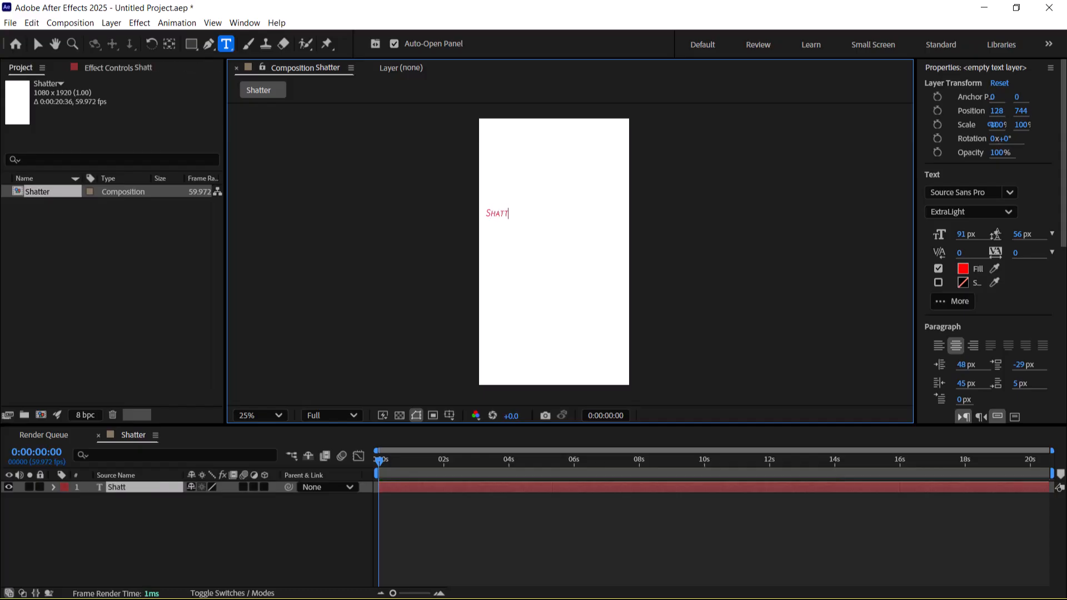
Step: Center the "Shatter" text horizontally and vertically in the composition
key(shift+Left)
key(shift+Left)
key(shift+Left)
key(shift+Left)
key(shift+Left)
key(shift+Left)
key(shift+Left)
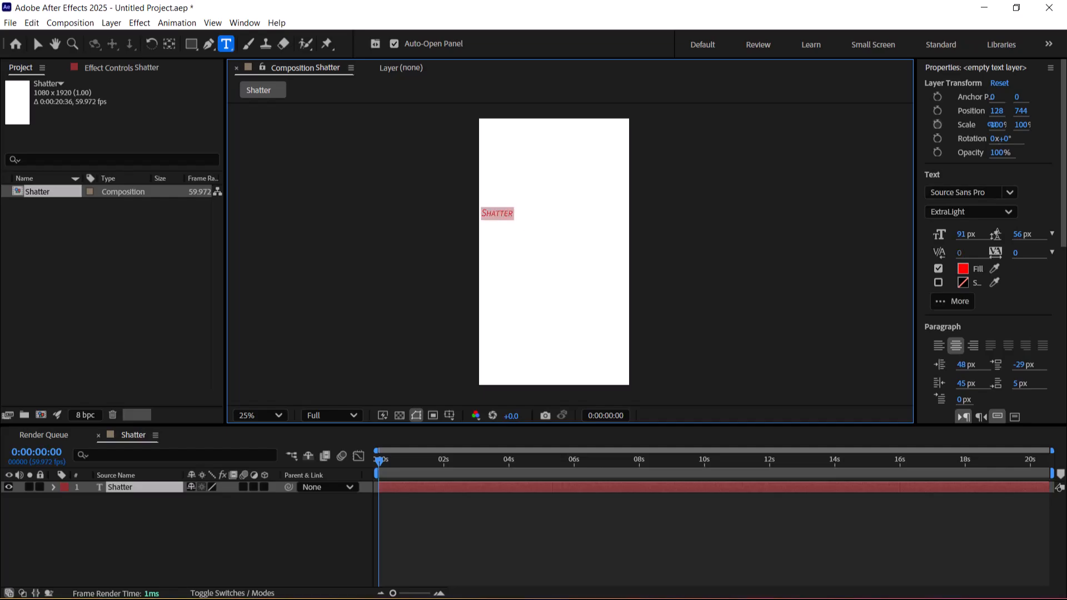
click(956, 346)
scroll(956, 346, down, 6)
click(934, 210)
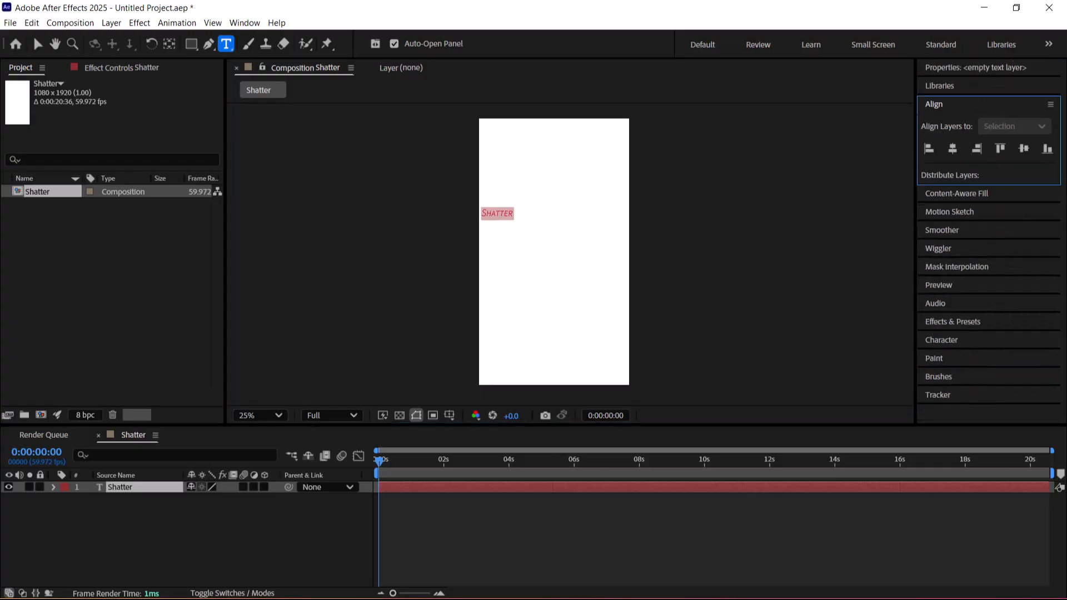
click(953, 149)
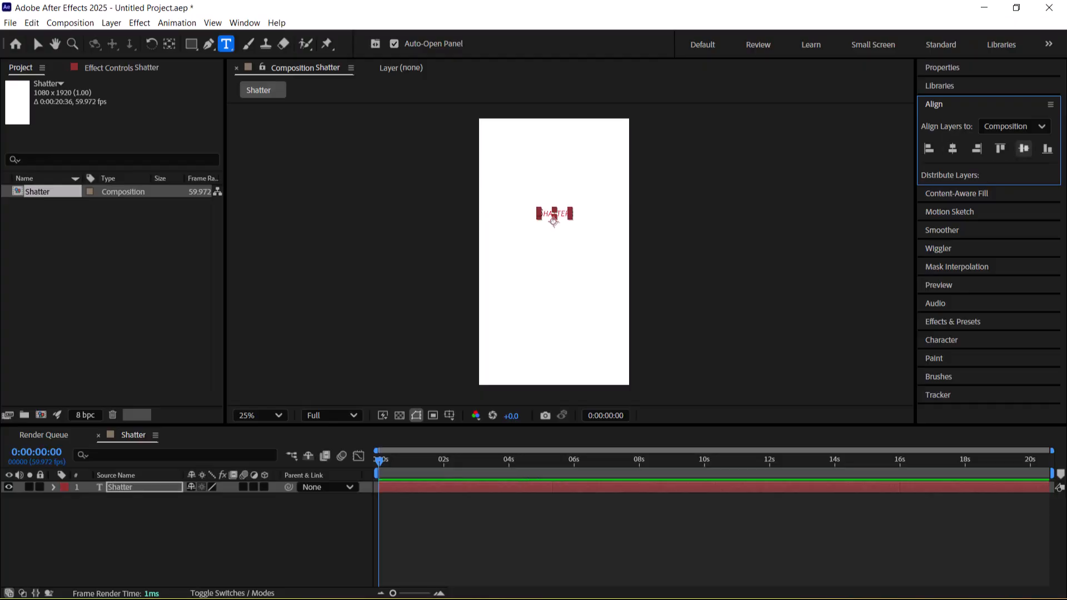
click(1024, 149)
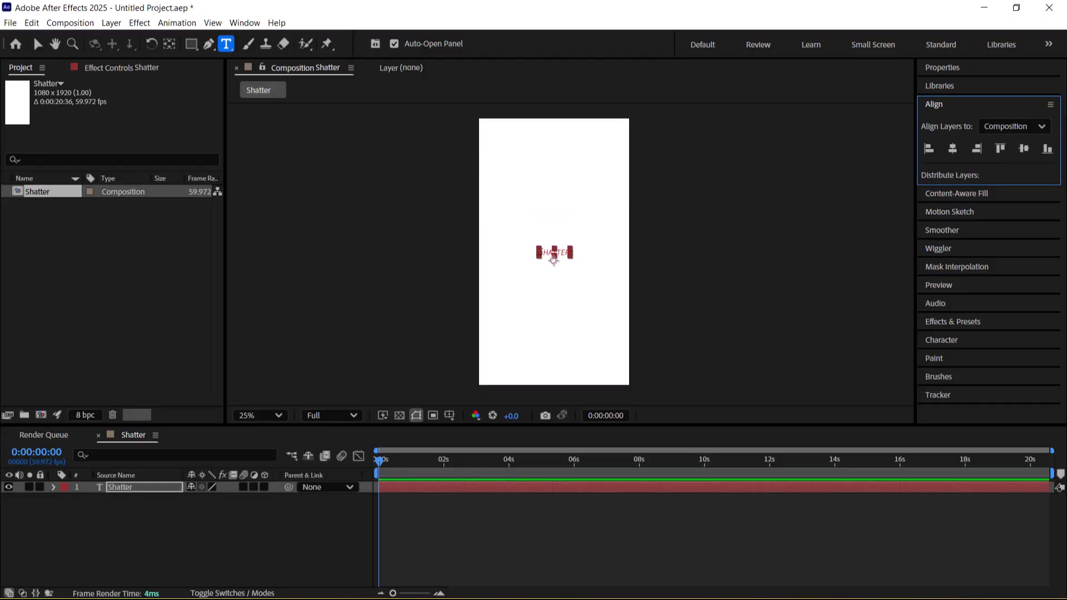
Step: Set the font size of the "Shatter" text to 343 px
click(942, 67)
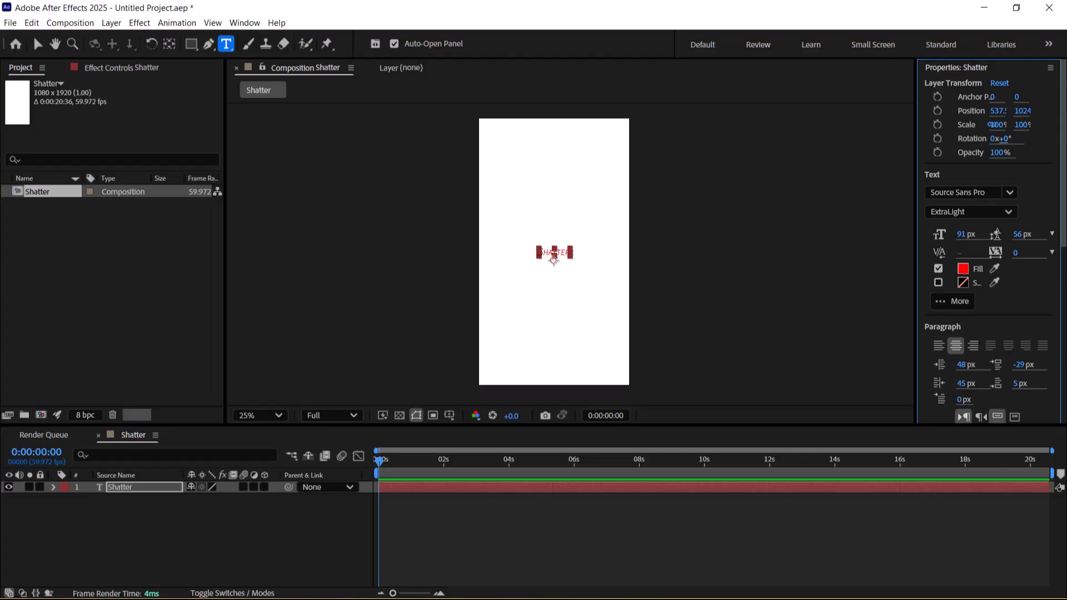
click(966, 234)
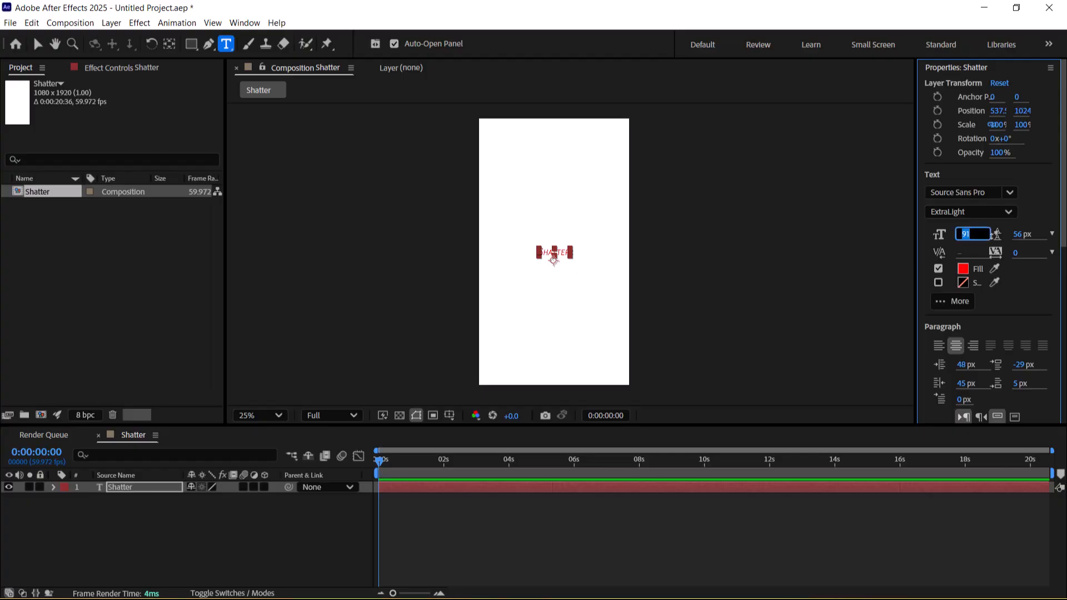
click(969, 234)
drag(970, 234, 1012, 234)
key(Return)
Step: Re-center the enlarged "Shatter" text in the composition, including vertically
scroll(989, 250, down, 6)
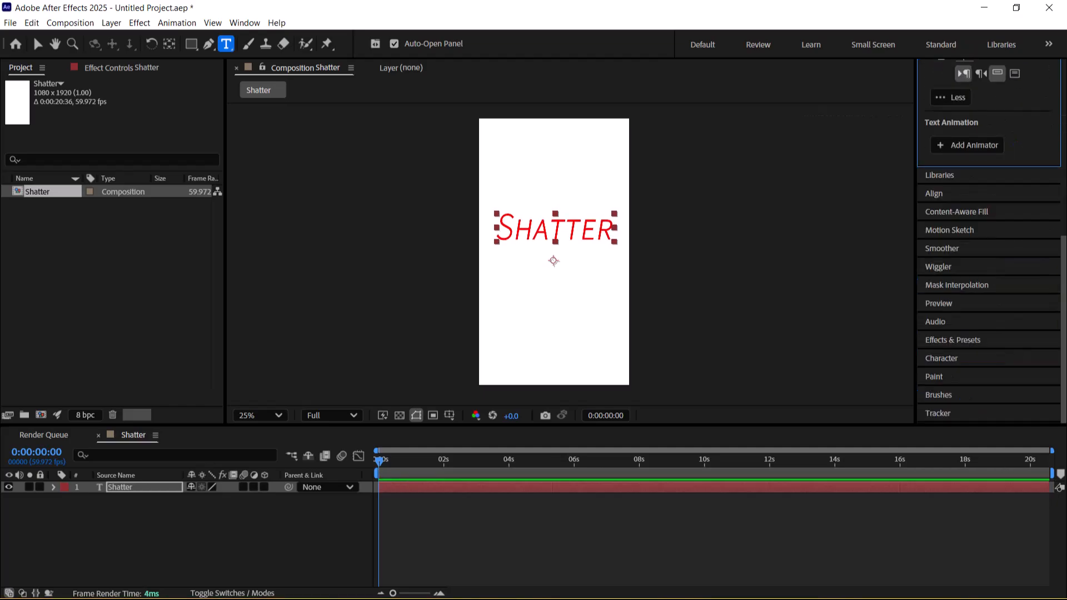
click(934, 194)
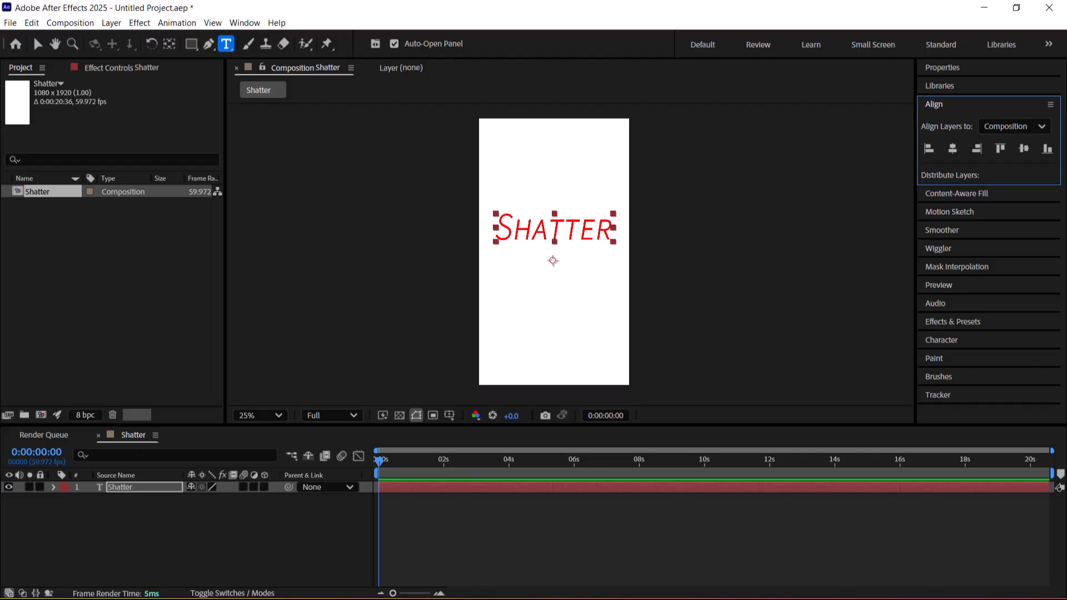
click(1024, 148)
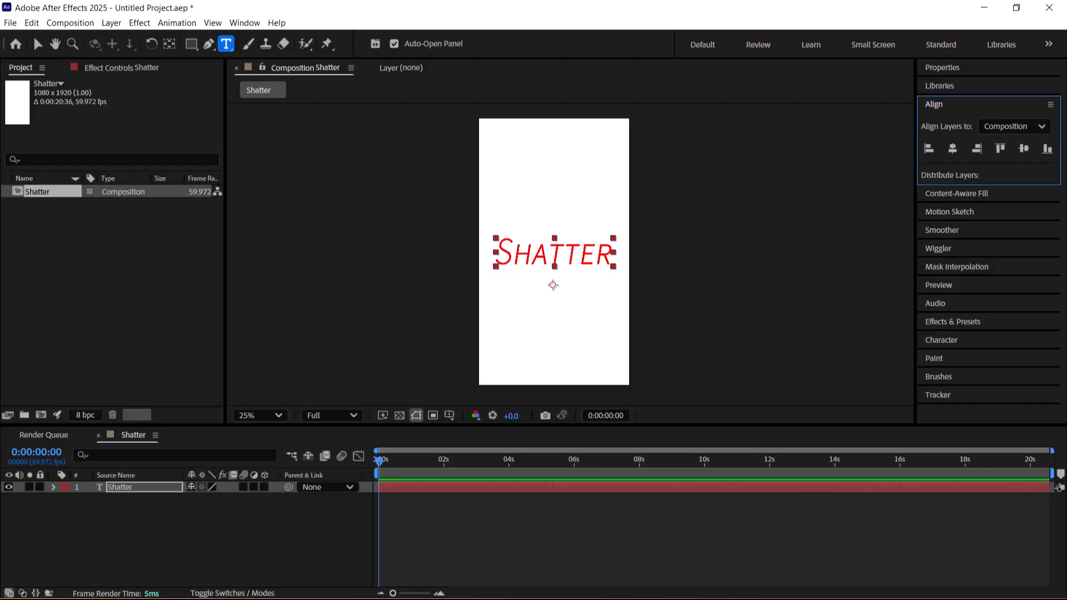
Step: Try the Stencil font on the "Shatter" text
click(943, 68)
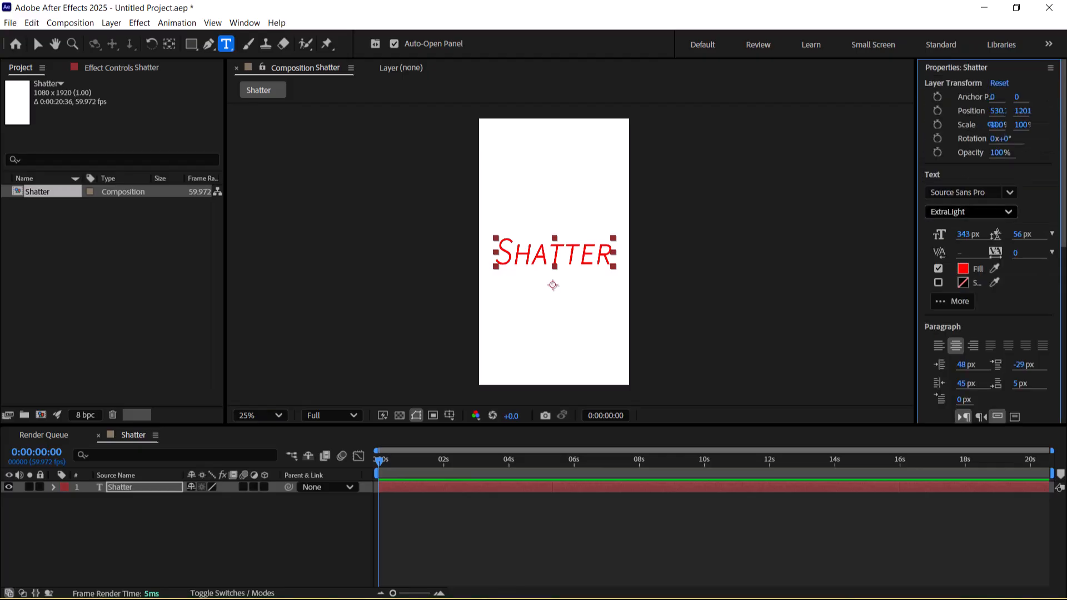
click(1010, 192)
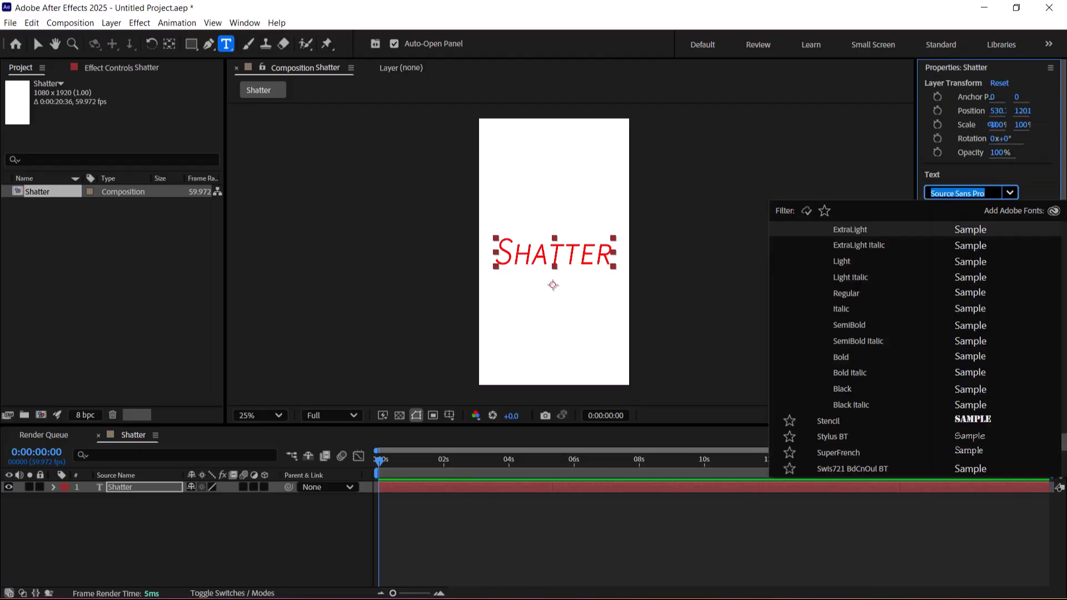
scroll(914, 344, down, 1)
scroll(914, 349, down, 1)
click(828, 409)
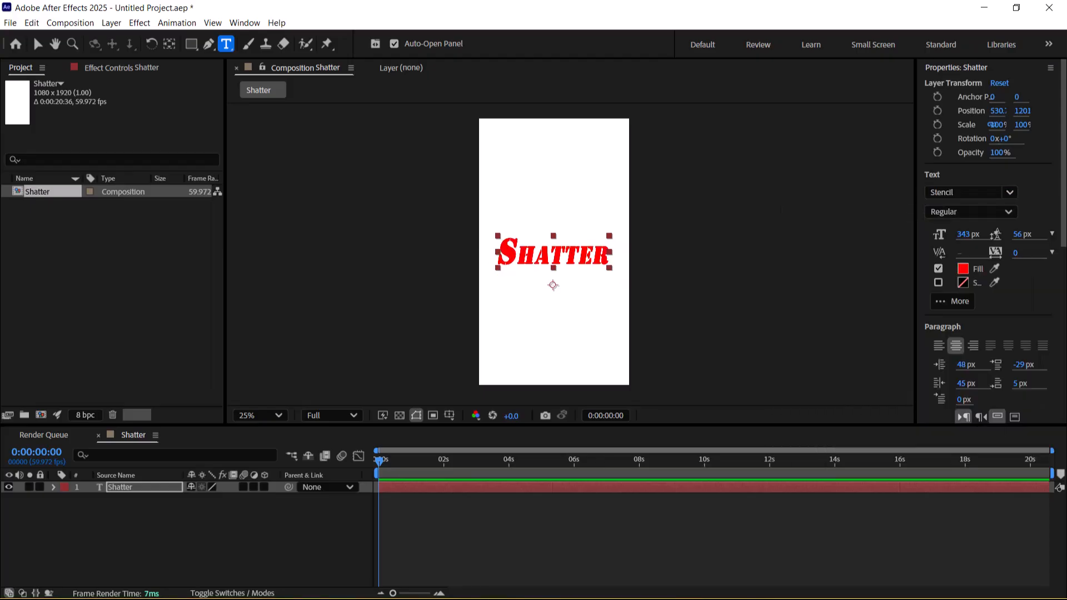
Step: Try the Trebuchet MS font on the "Shatter" text
click(1010, 192)
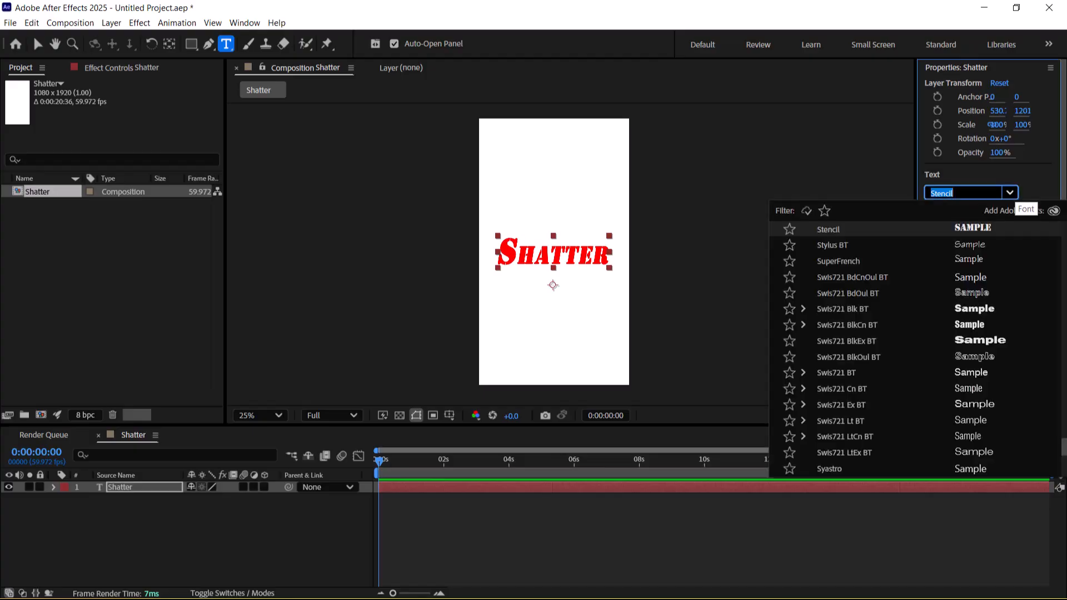
scroll(914, 349, down, 4)
scroll(916, 349, down, 5)
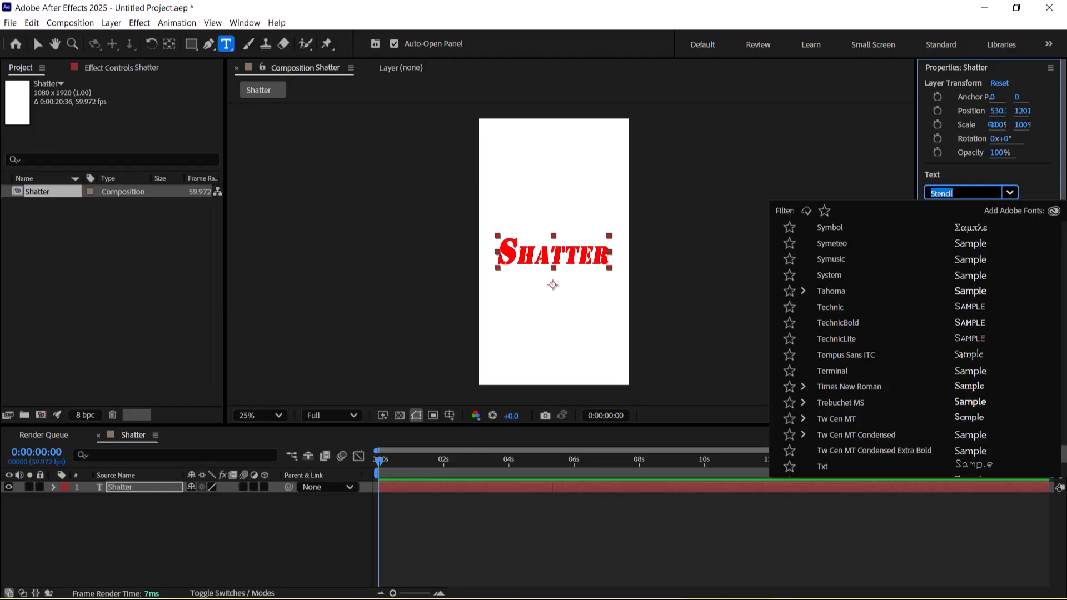
click(841, 403)
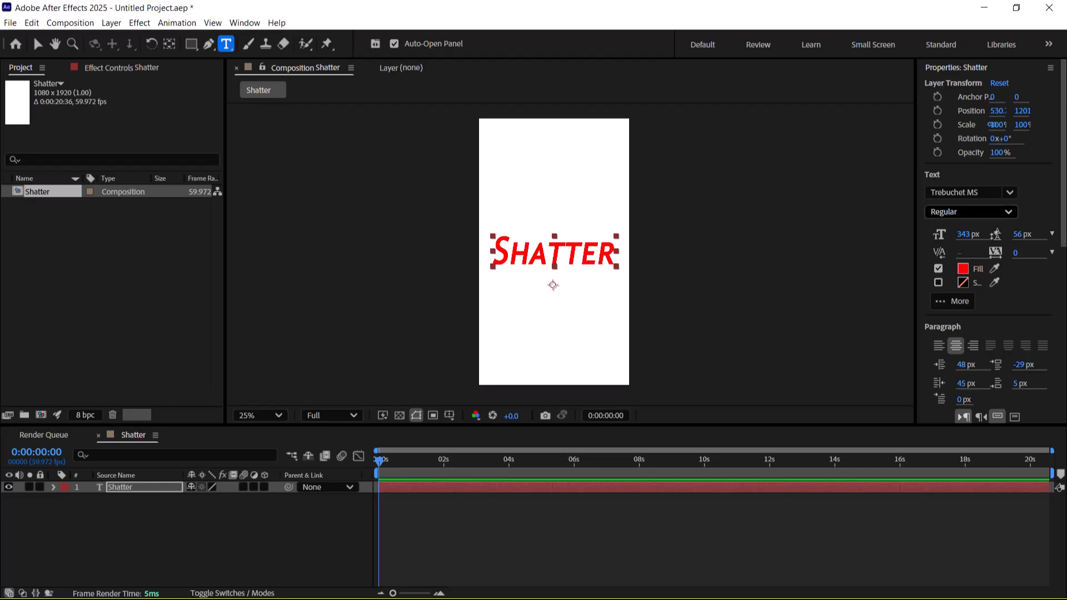
Step: Change the font of the "Shatter" text to Haettenschweiler
click(964, 192)
scroll(915, 349, down, 1)
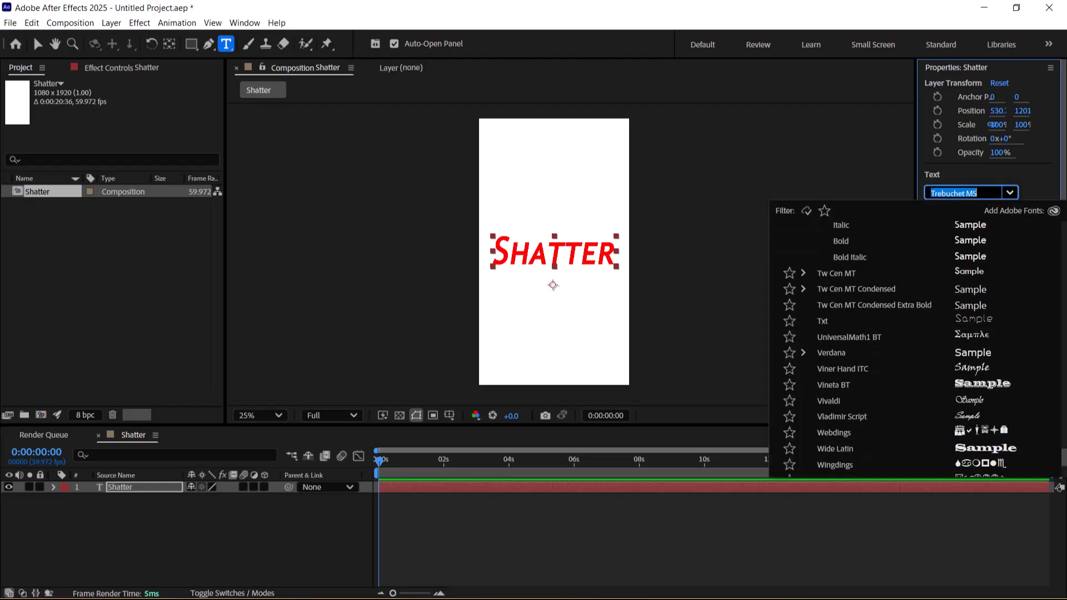
scroll(915, 349, down, 8)
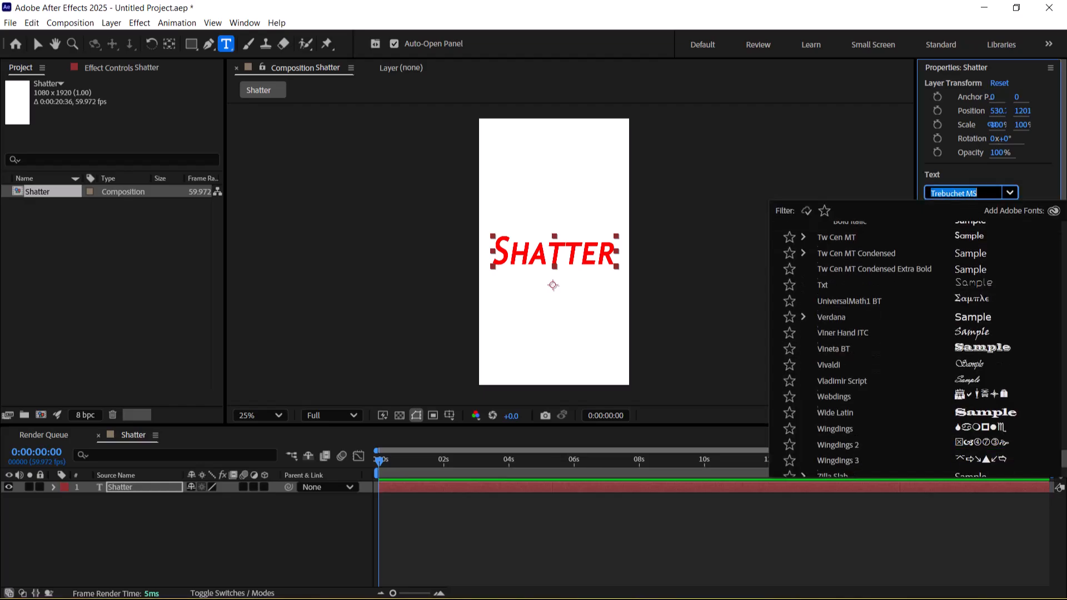
scroll(915, 350, down, 11)
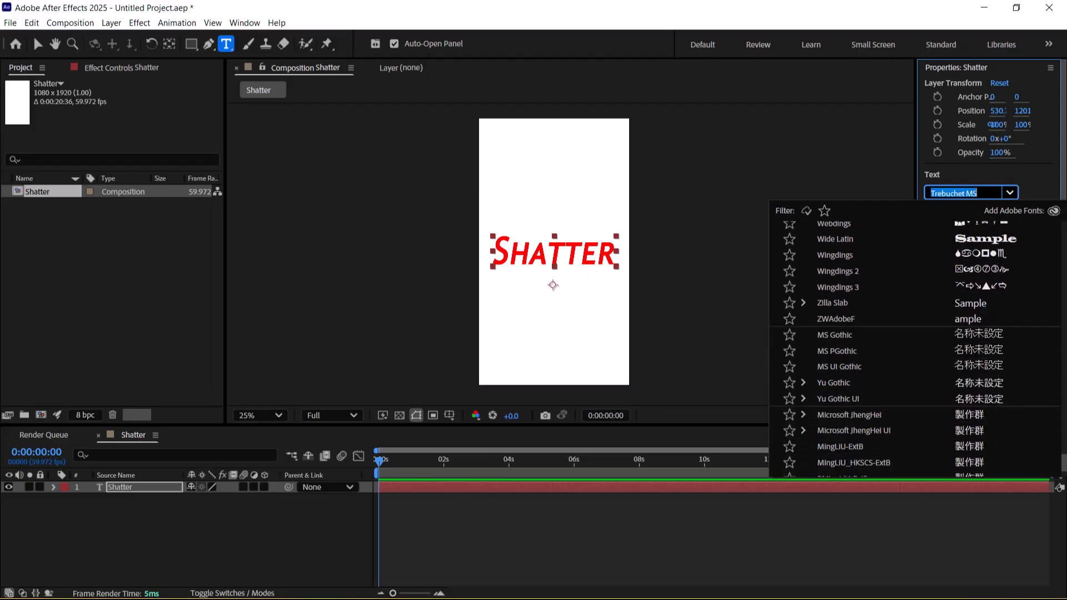
scroll(915, 349, down, 8)
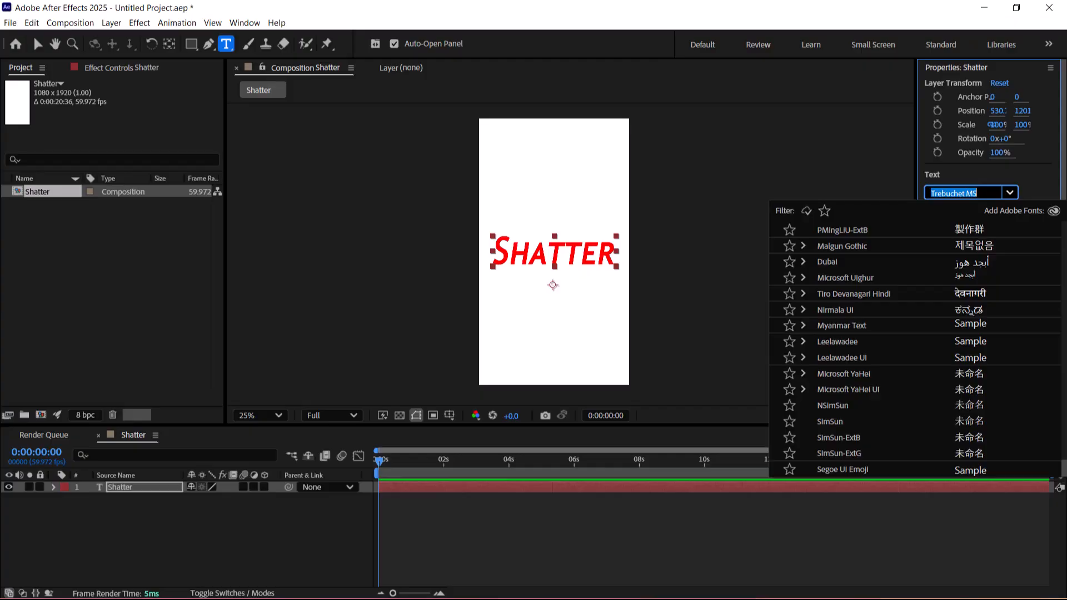
scroll(916, 349, up, 5)
scroll(916, 349, down, 20)
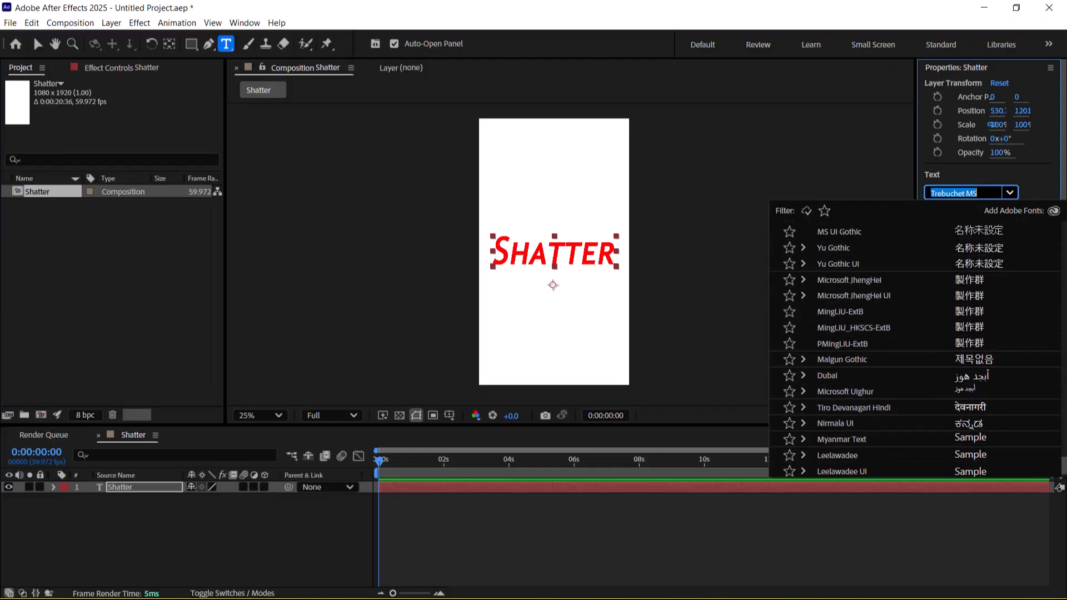
scroll(915, 349, up, 15)
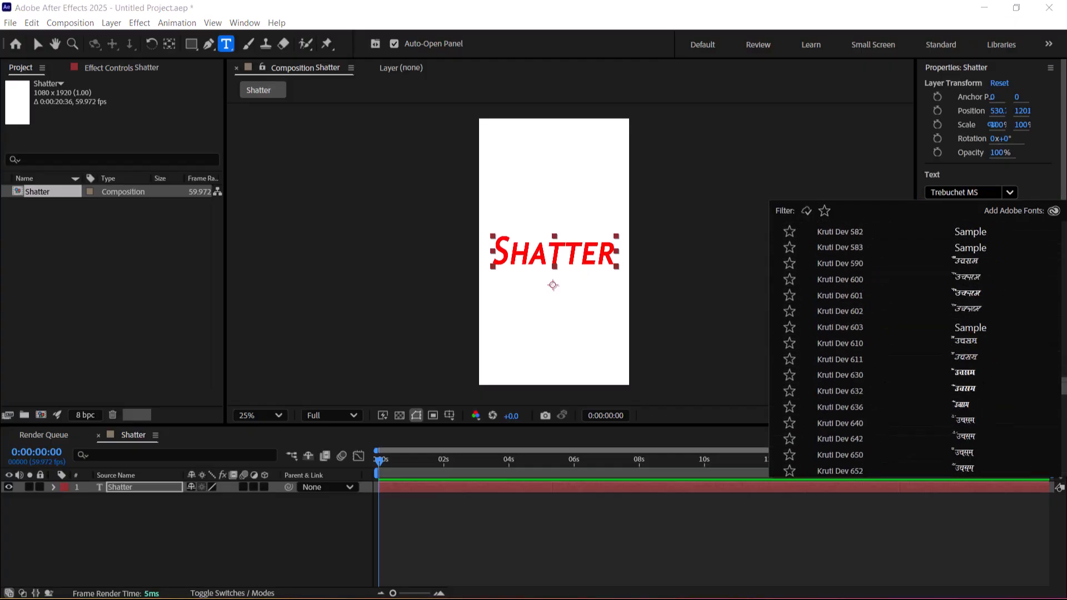
scroll(916, 349, up, 15)
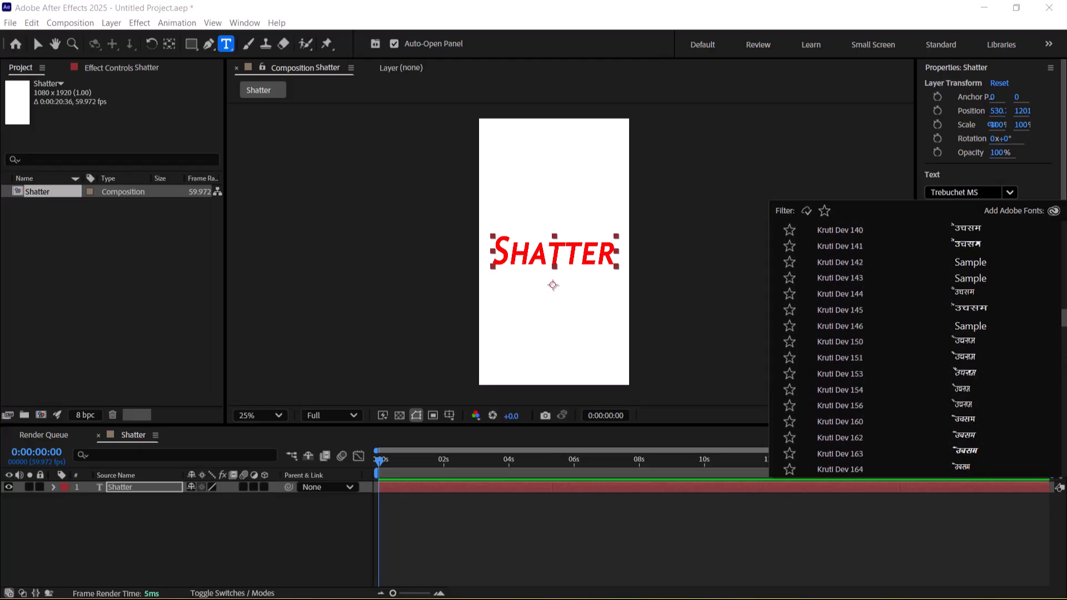
scroll(915, 349, up, 15)
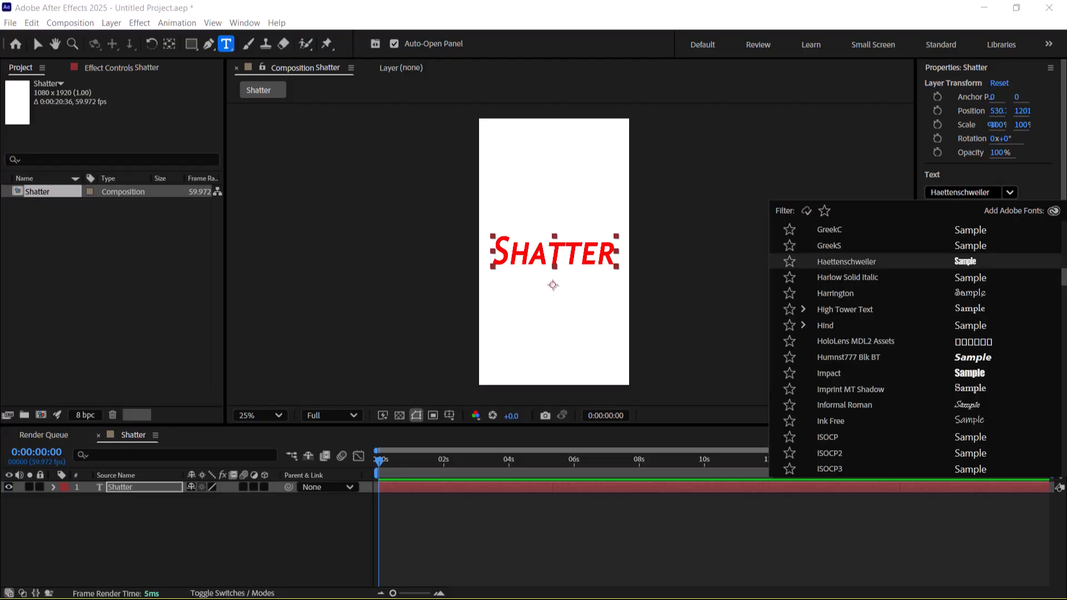
click(846, 261)
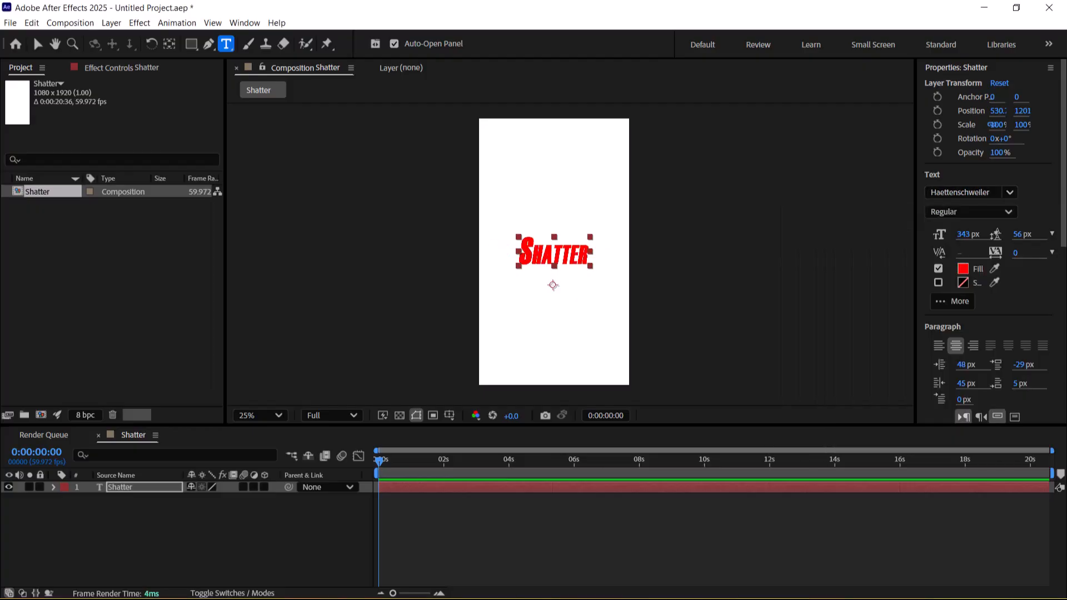
Step: Set the text leading to 87 px and add a second line reading "effect" under "Shatter"
drag(1017, 234, 1035, 234)
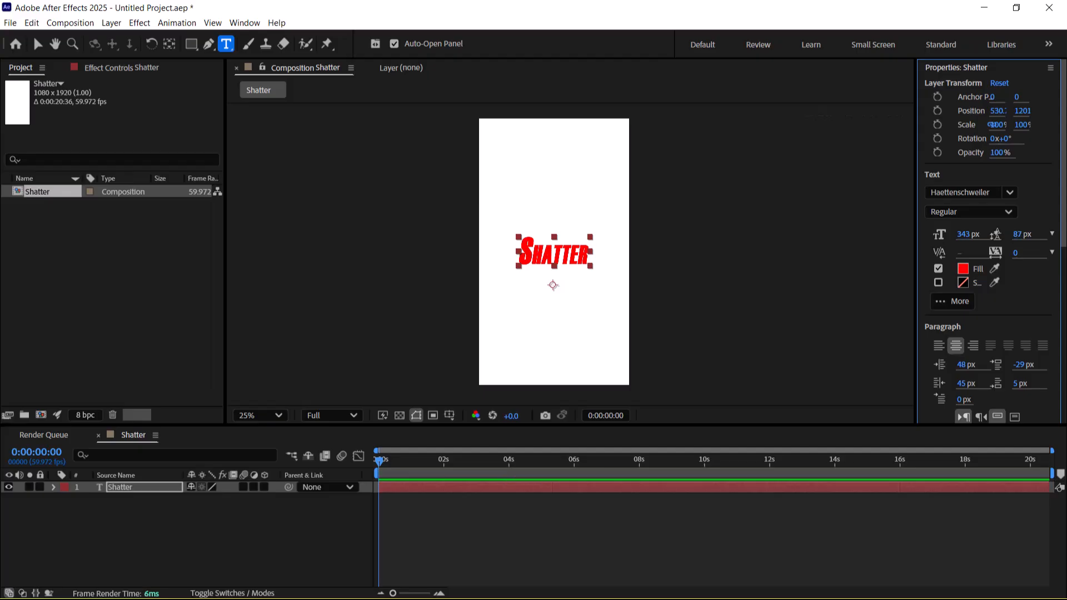
click(577, 257)
click(588, 254)
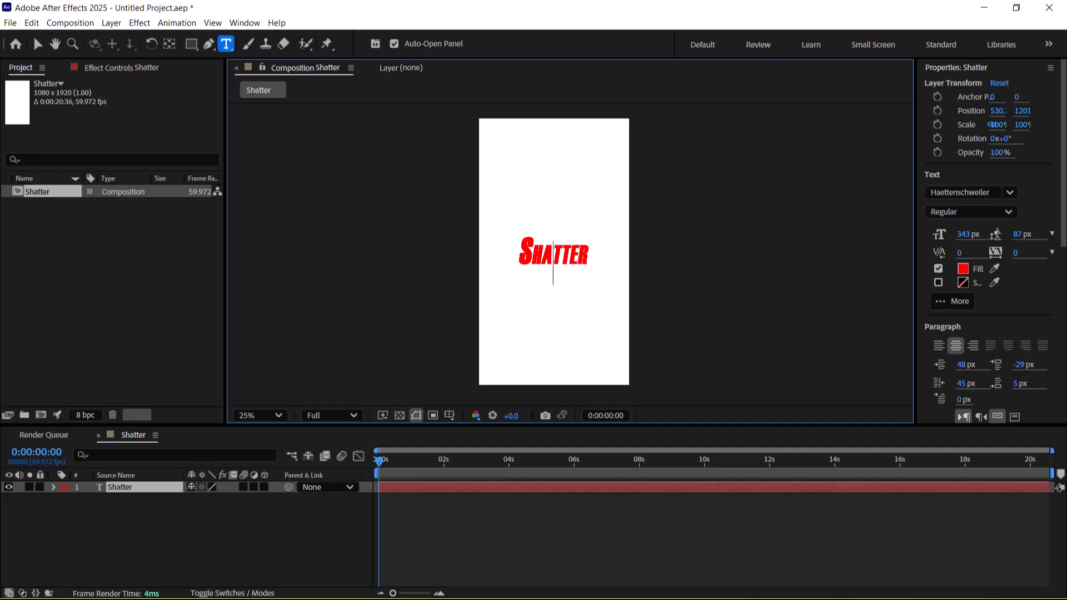
text(effect)
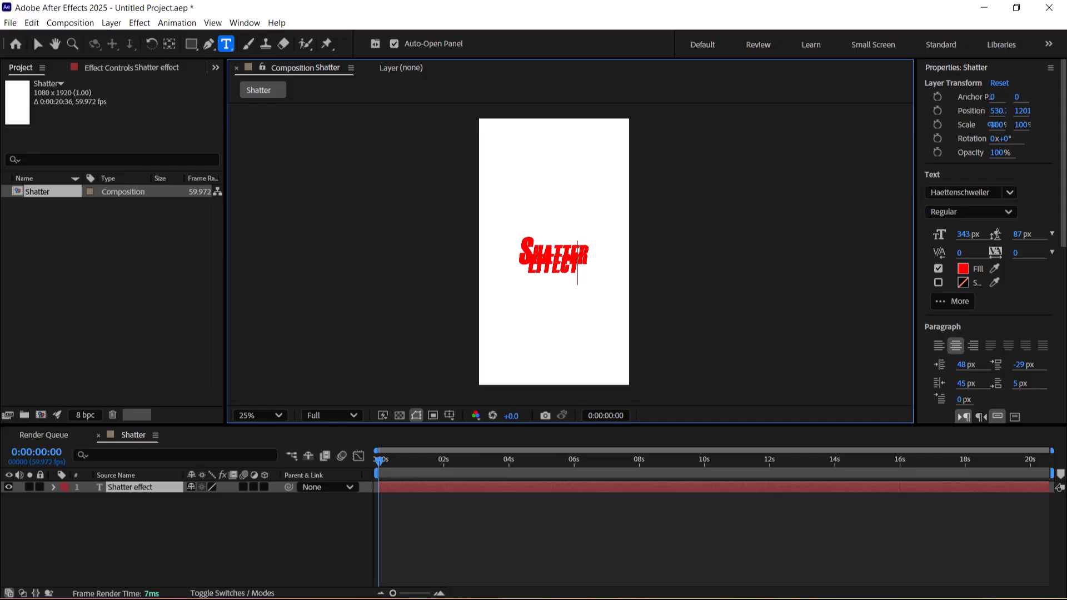
Step: Try a tracking of 50 and a leading of 48 px on the whole title text
key(ctrl+a)
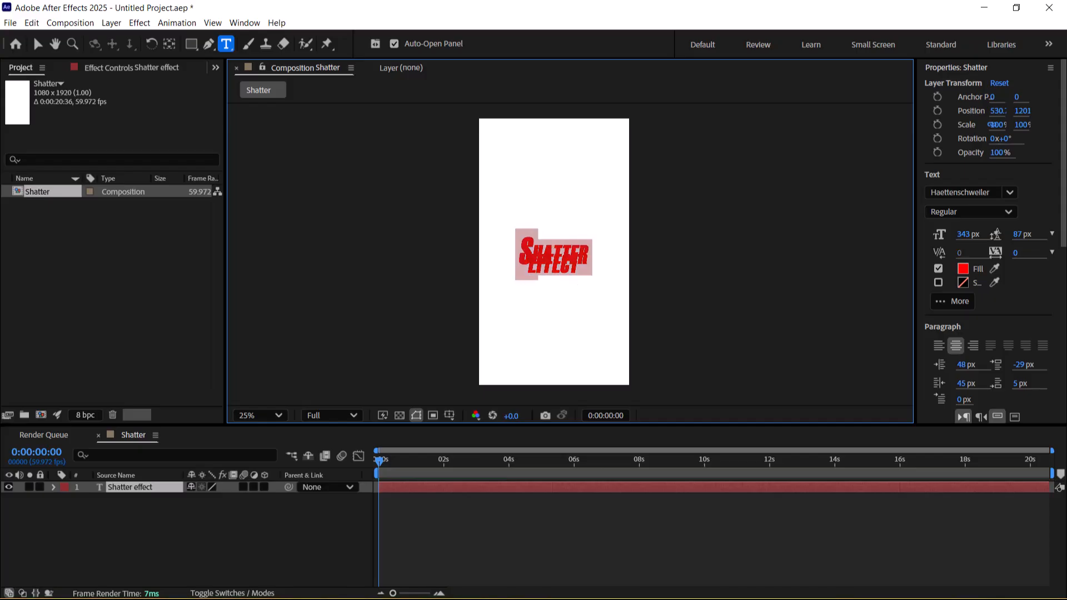
drag(1018, 234, 1056, 234)
click(1052, 234)
click(1020, 265)
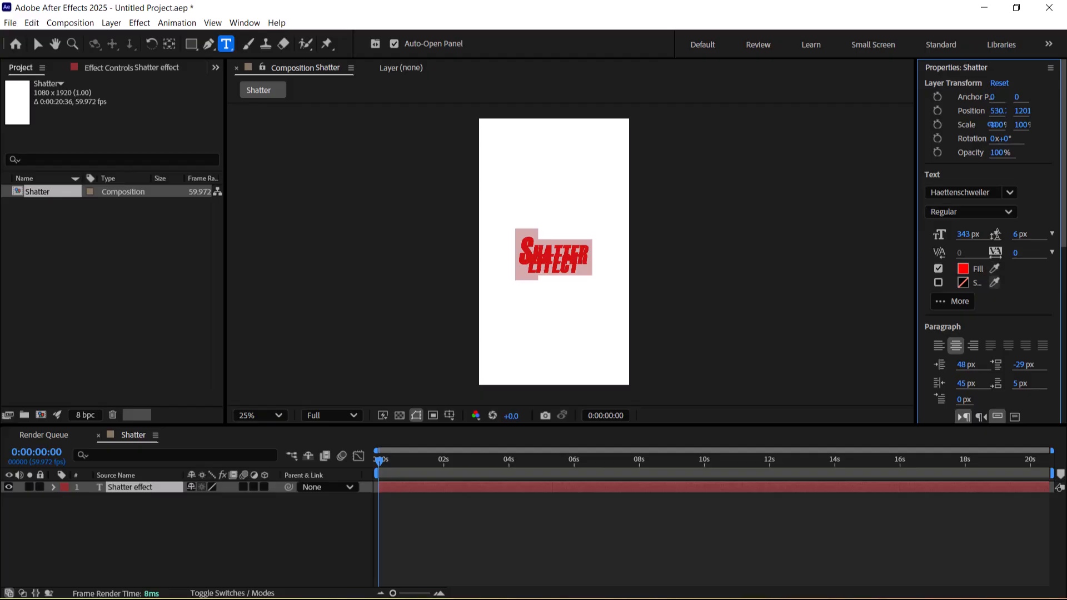
click(1052, 253)
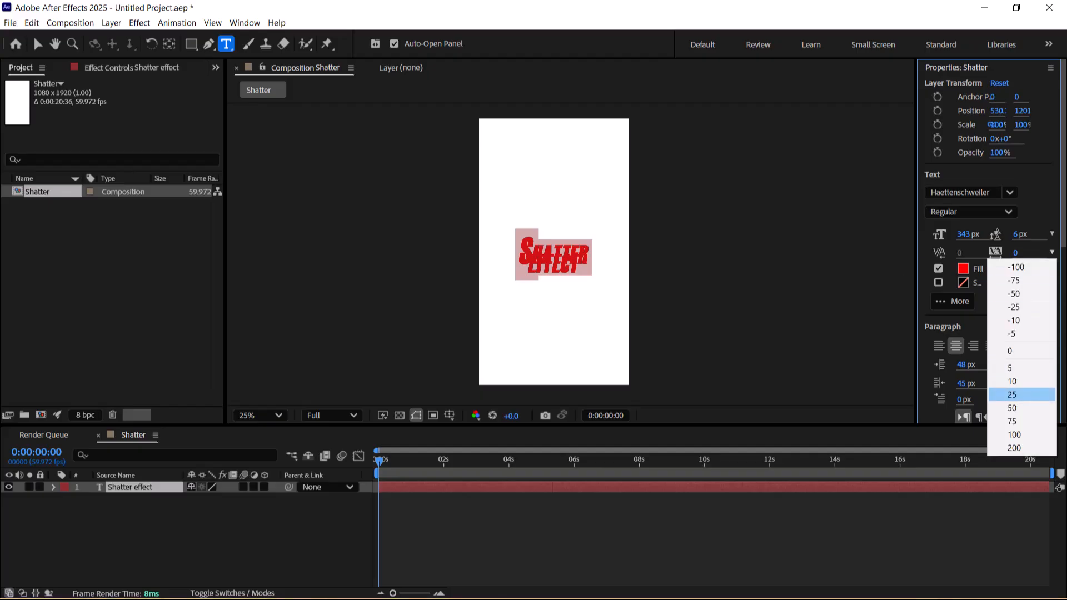
click(1012, 408)
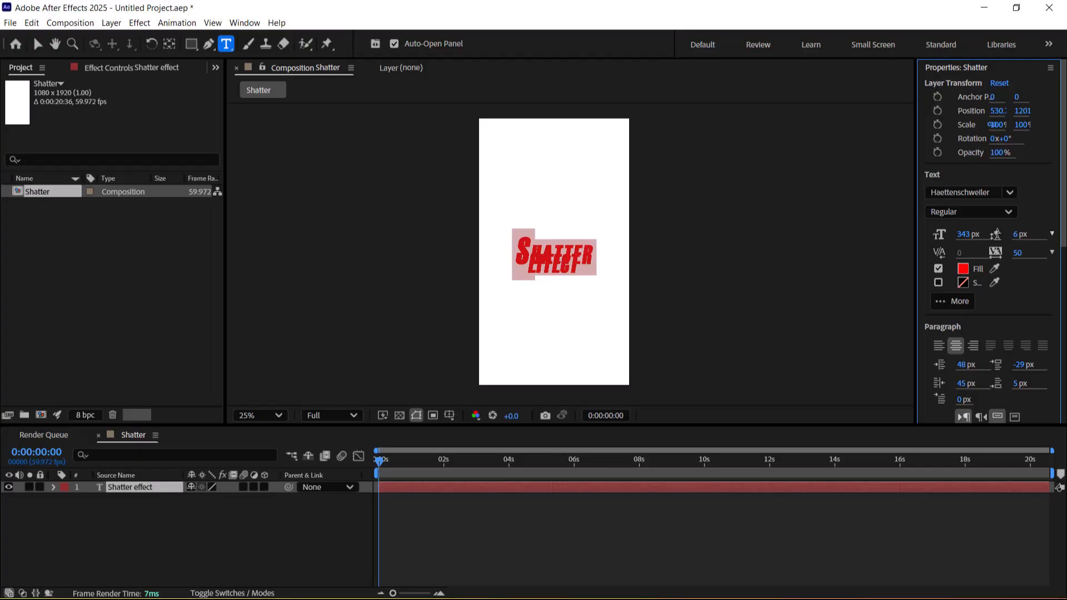
click(1052, 234)
click(1012, 411)
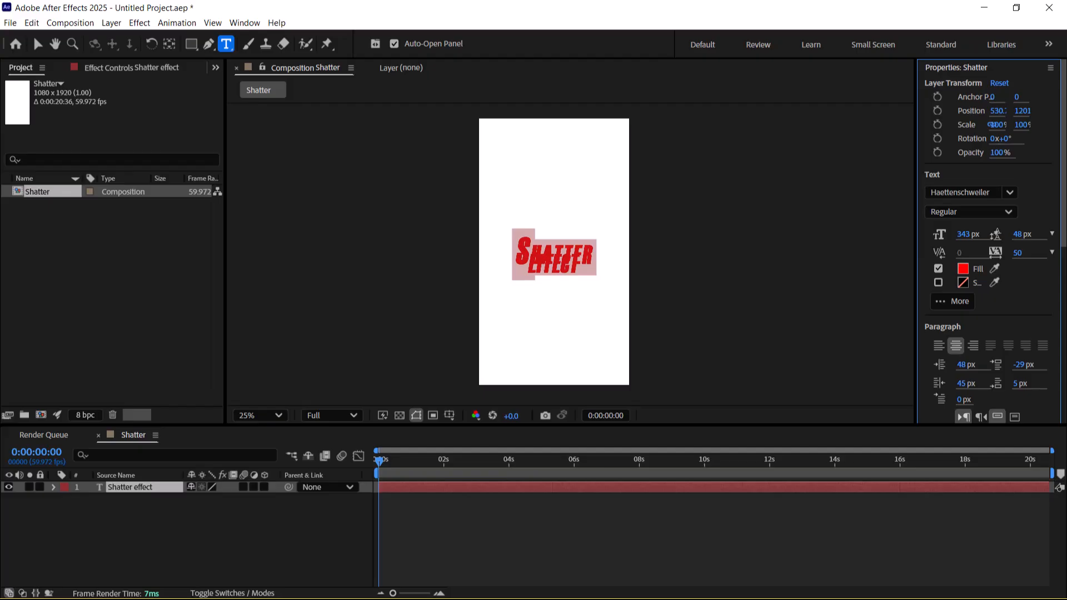
Step: Insert extra line breaks after "Shatter" in the title to move "effect" clear of the first line
click(554, 257)
click(1021, 234)
click(528, 270)
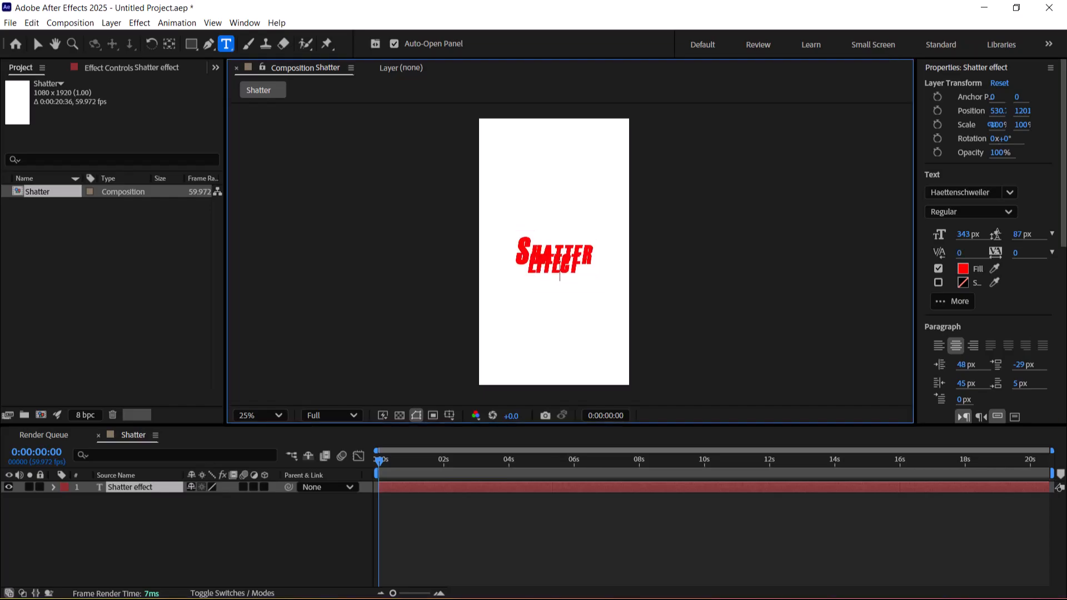
click(593, 255)
key(Return)
key(Return)
key(Return)
key(Return)
key(Return)
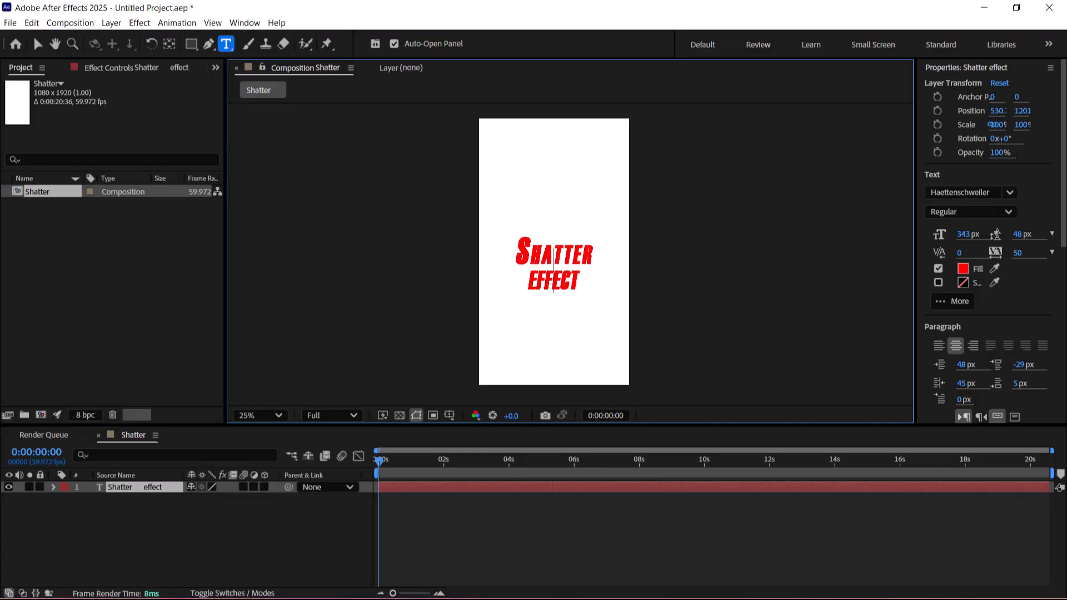
Step: Set the leading of the whole two-line title to 60 px
key(ctrl+a)
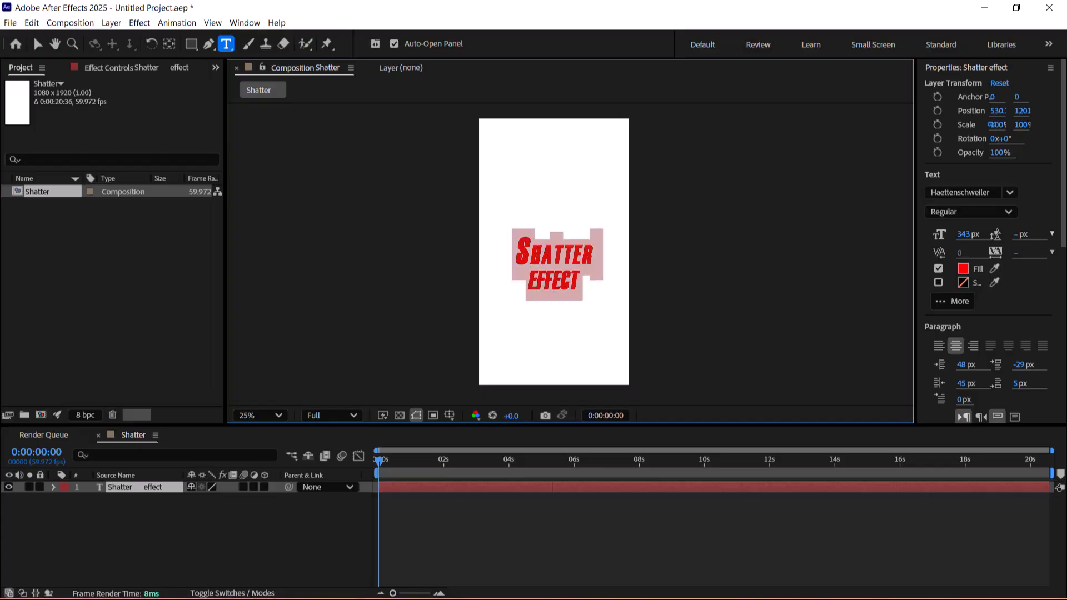
click(1052, 234)
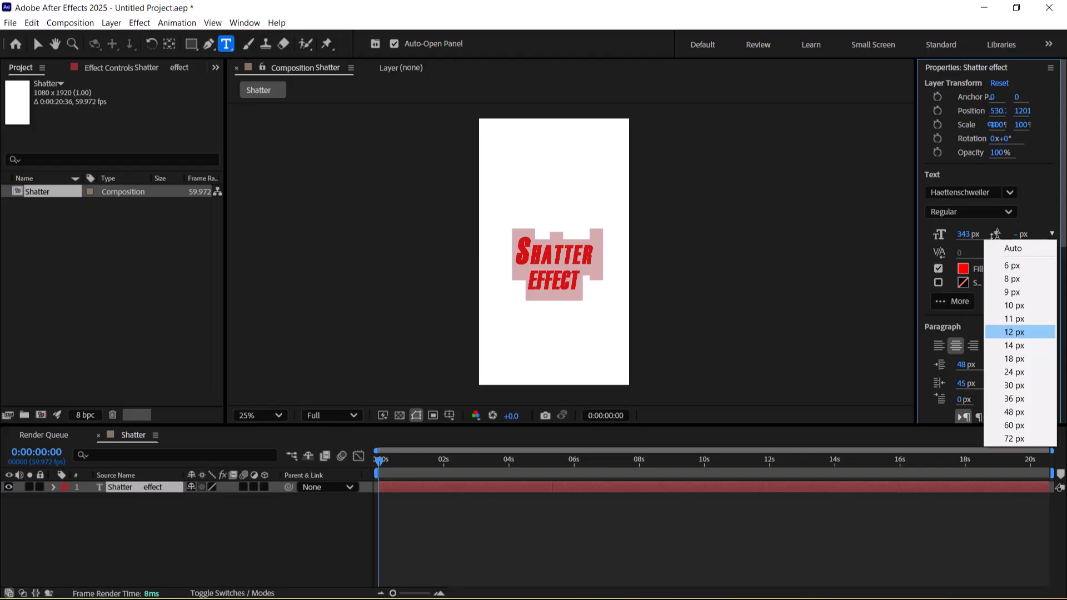
key(Return)
click(1052, 234)
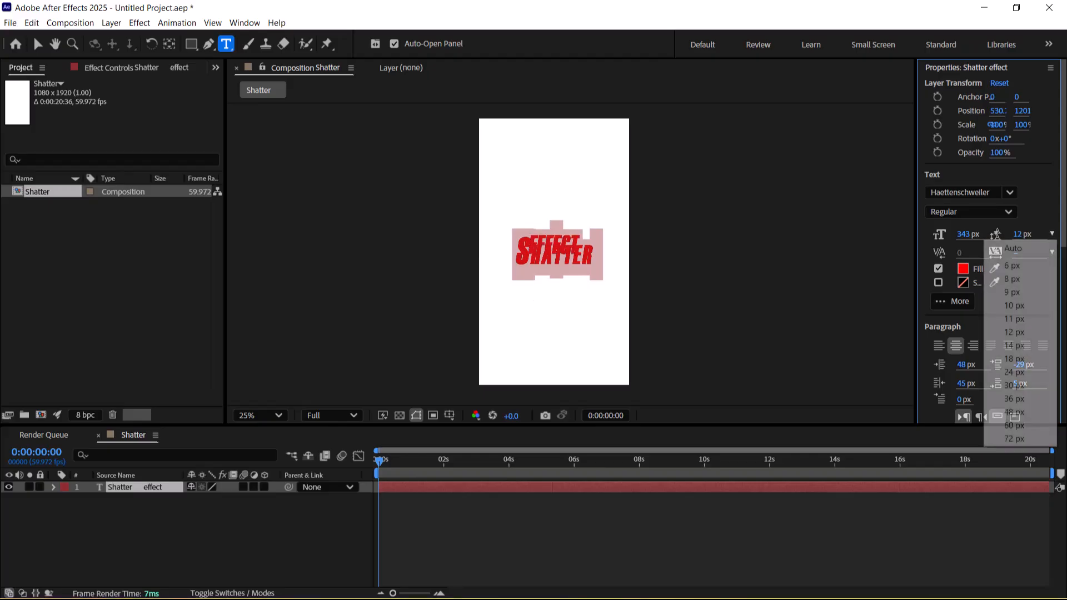
click(1020, 398)
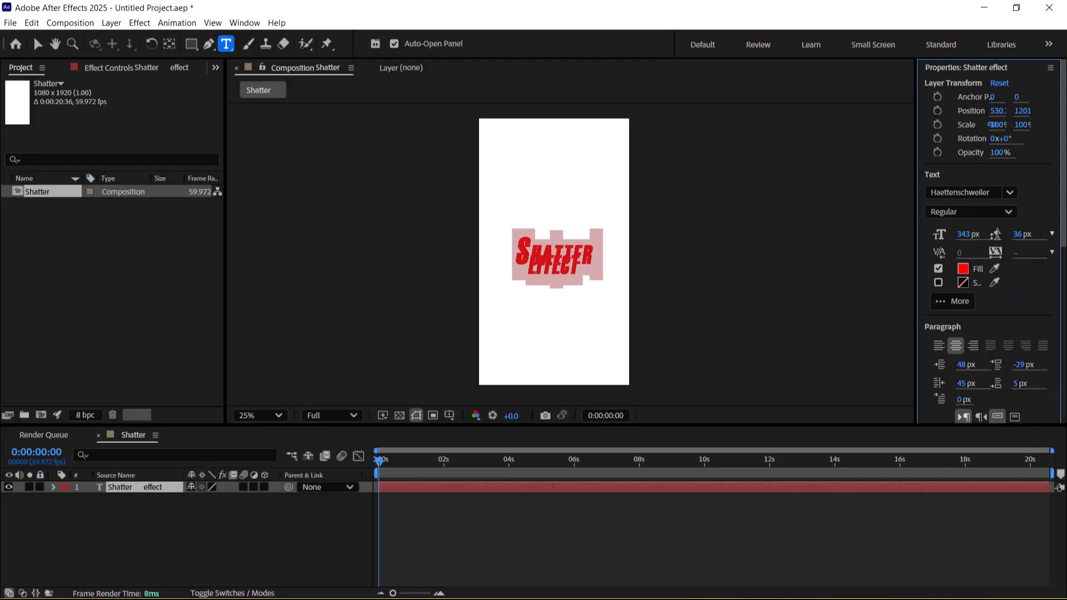
click(1052, 234)
click(1021, 412)
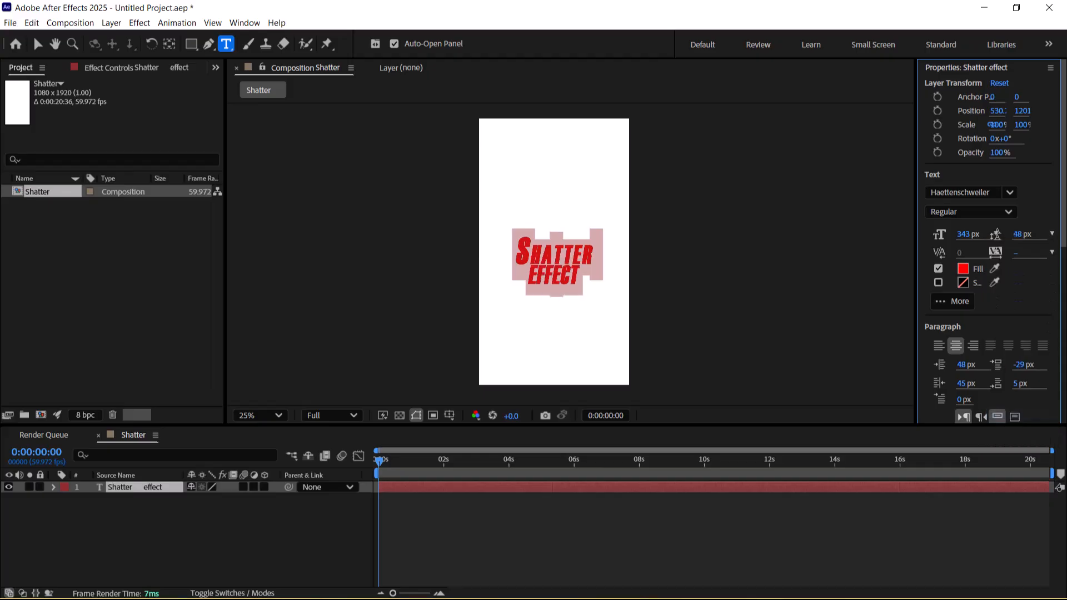
click(1052, 234)
click(1020, 424)
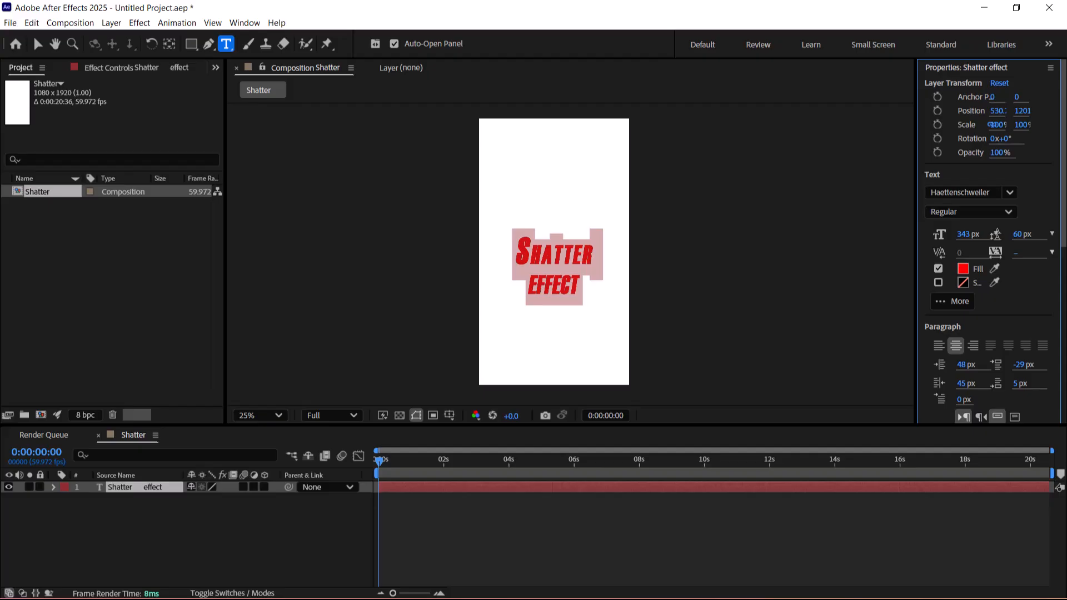
Step: Set the tracking of the whole title to 200 and its font size to 434 px
click(1053, 251)
click(1021, 395)
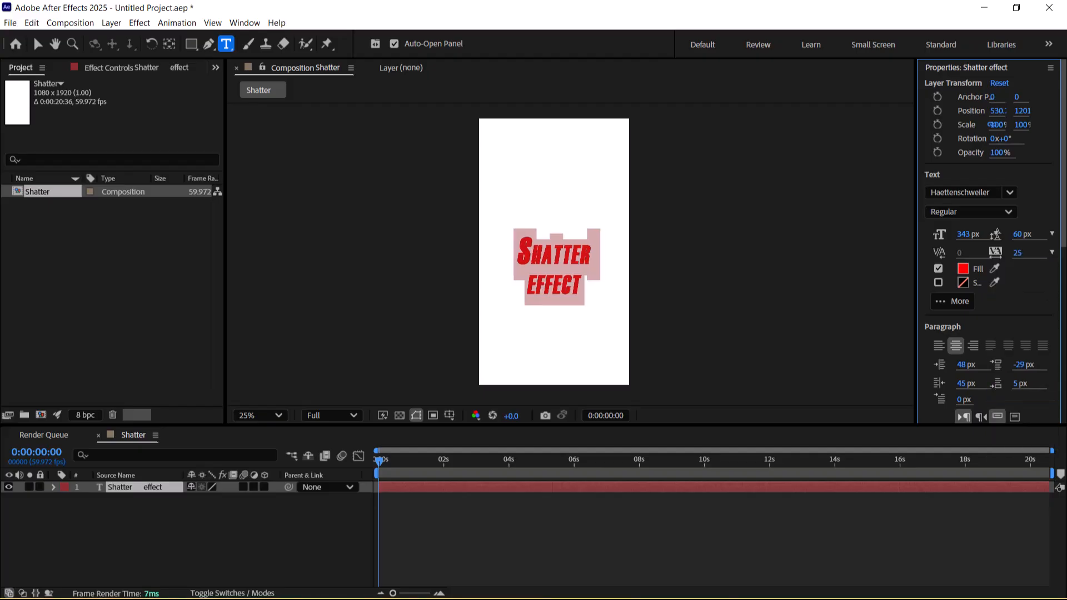
click(1052, 252)
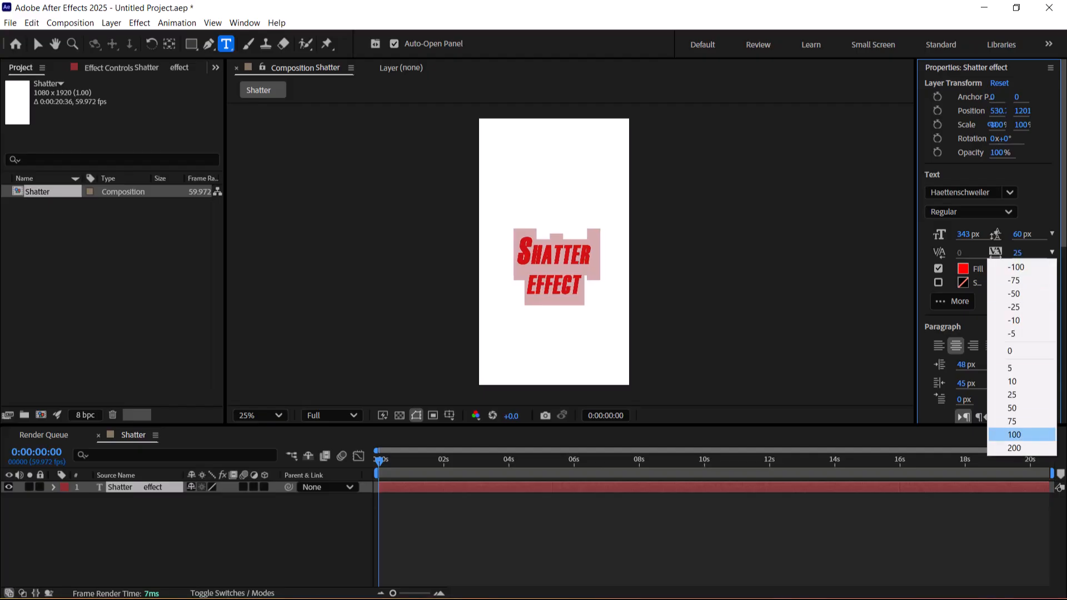
click(1020, 448)
click(1052, 252)
click(1021, 451)
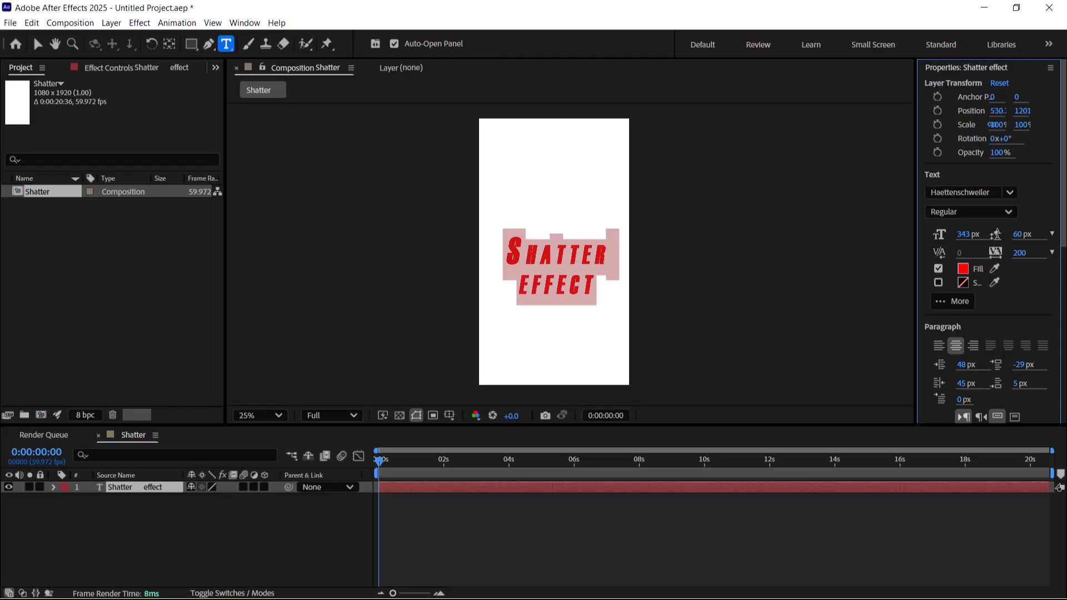
drag(963, 235, 997, 234)
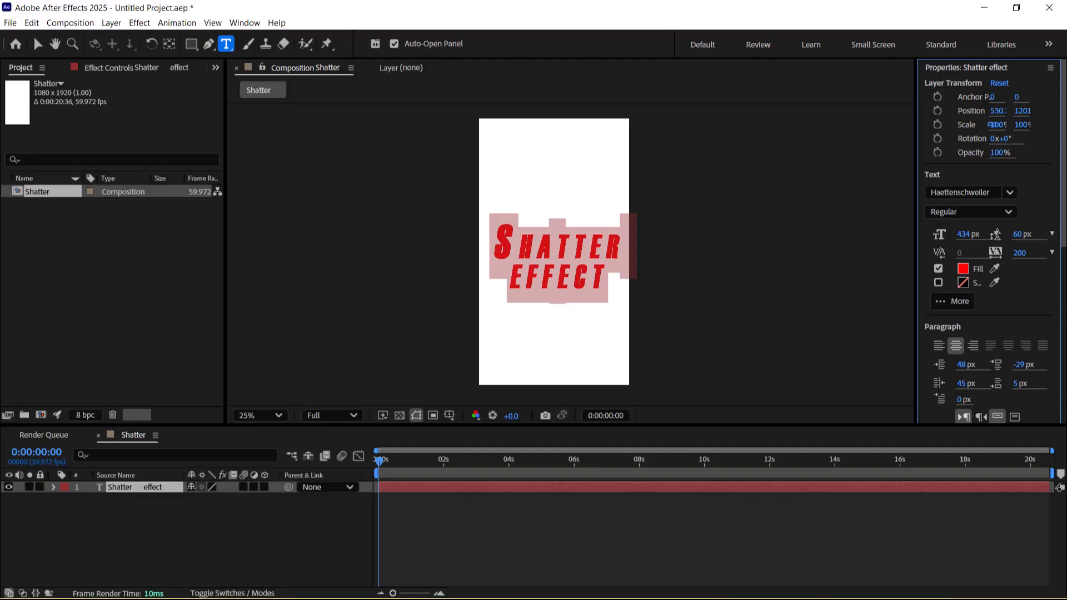
Step: Center the title layer horizontally and vertically in the composition
drag(1063, 161, 1064, 339)
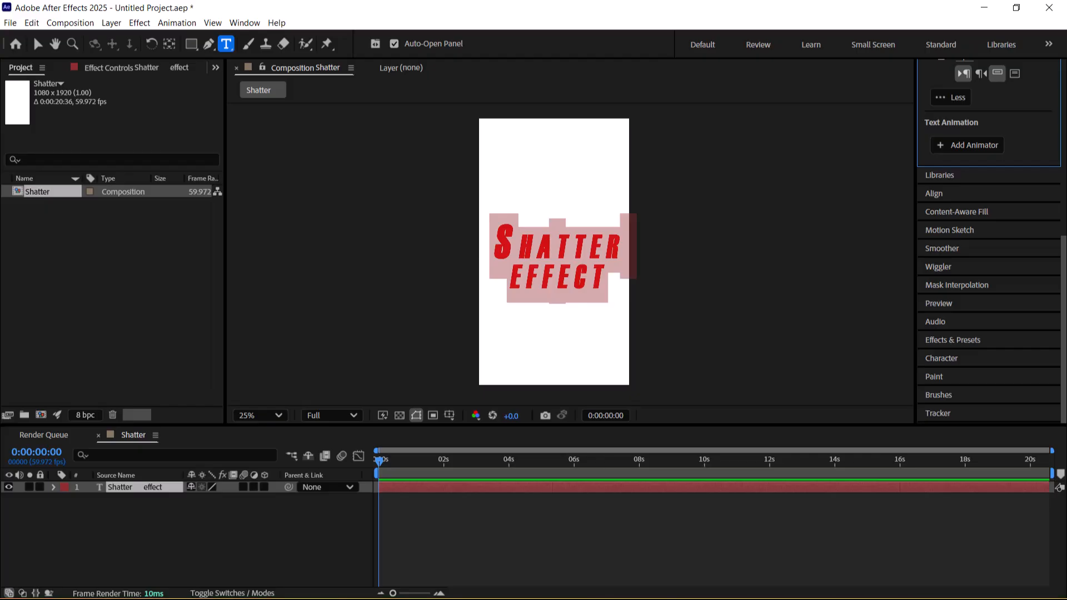
click(934, 193)
click(953, 148)
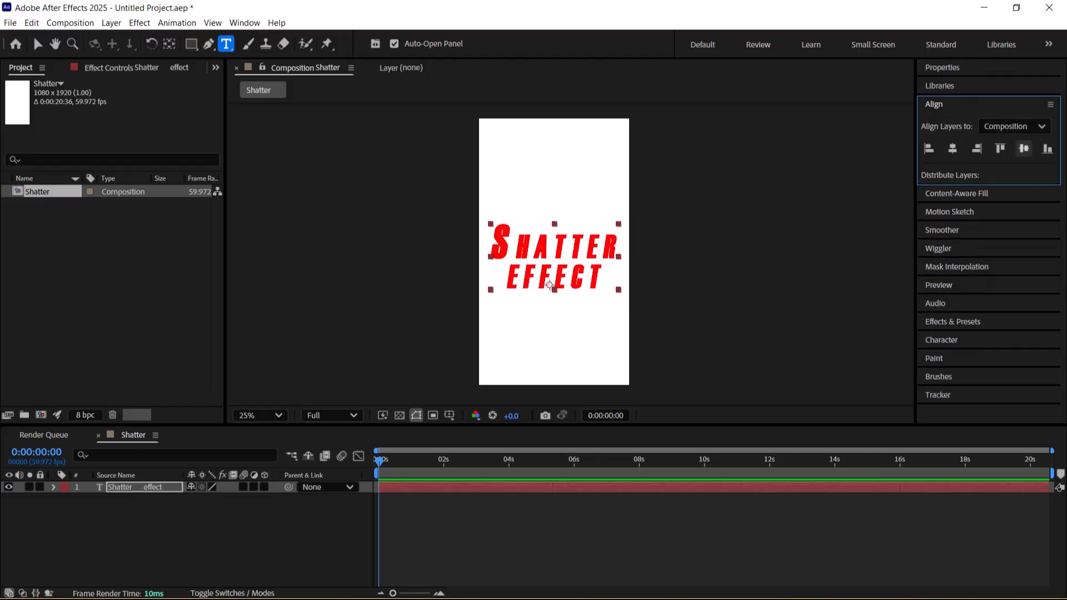
click(1024, 148)
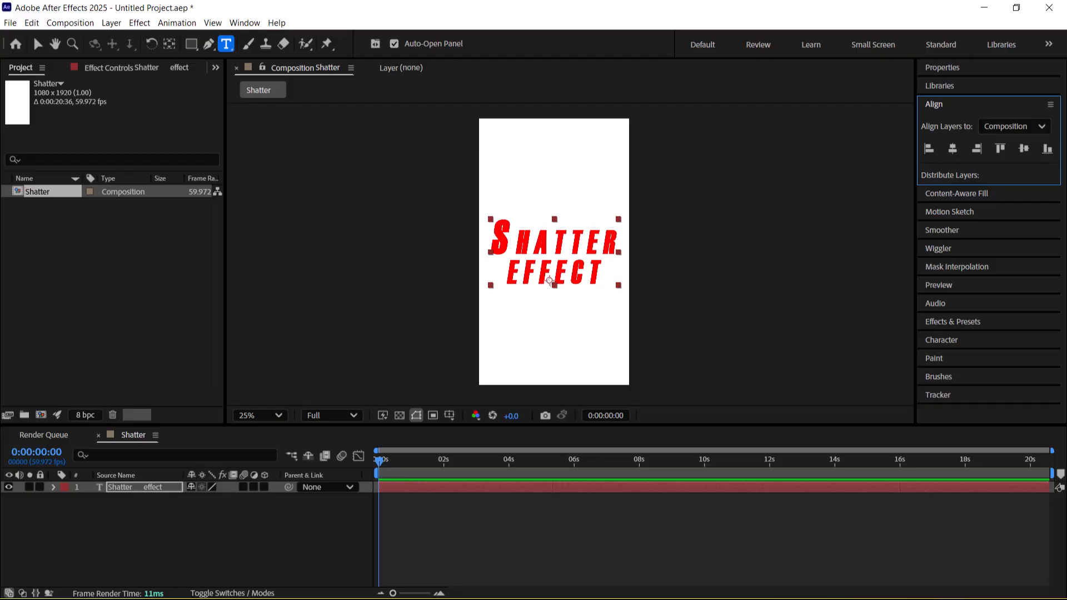
Step: Move the current time to 0:00:01:18 and remove the existing Shatter effect from the title layer
key(alt+Tab)
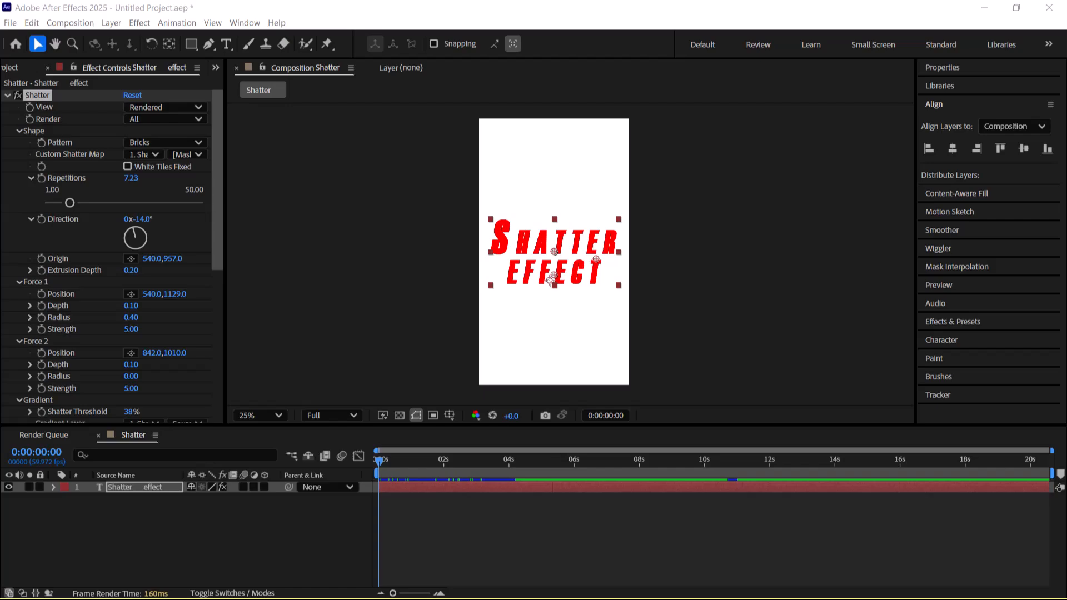
click(173, 236)
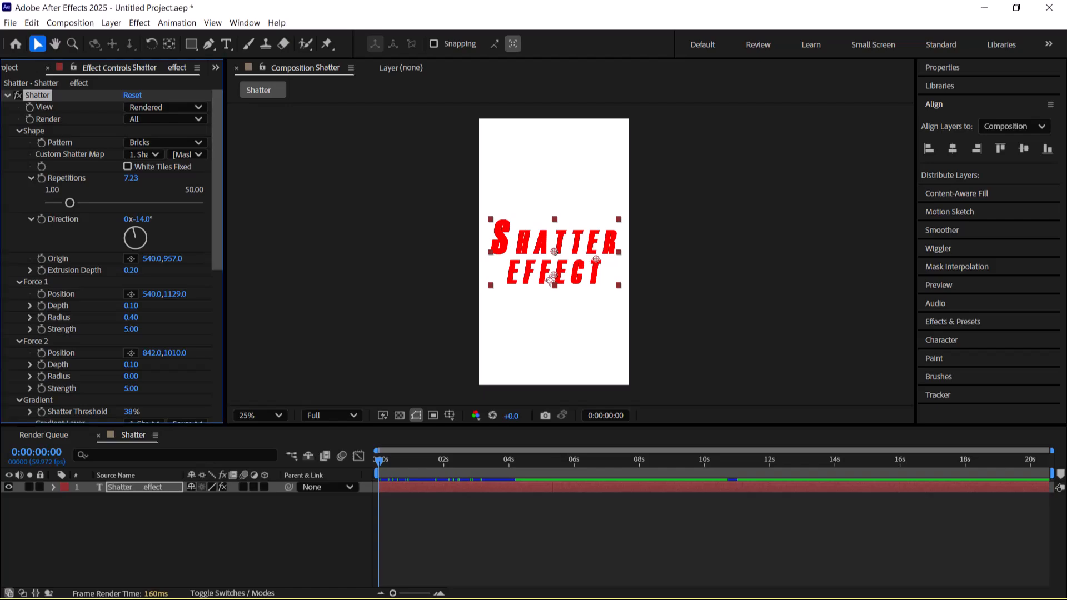
drag(379, 461, 421, 461)
click(425, 535)
click(37, 95)
key(Delete)
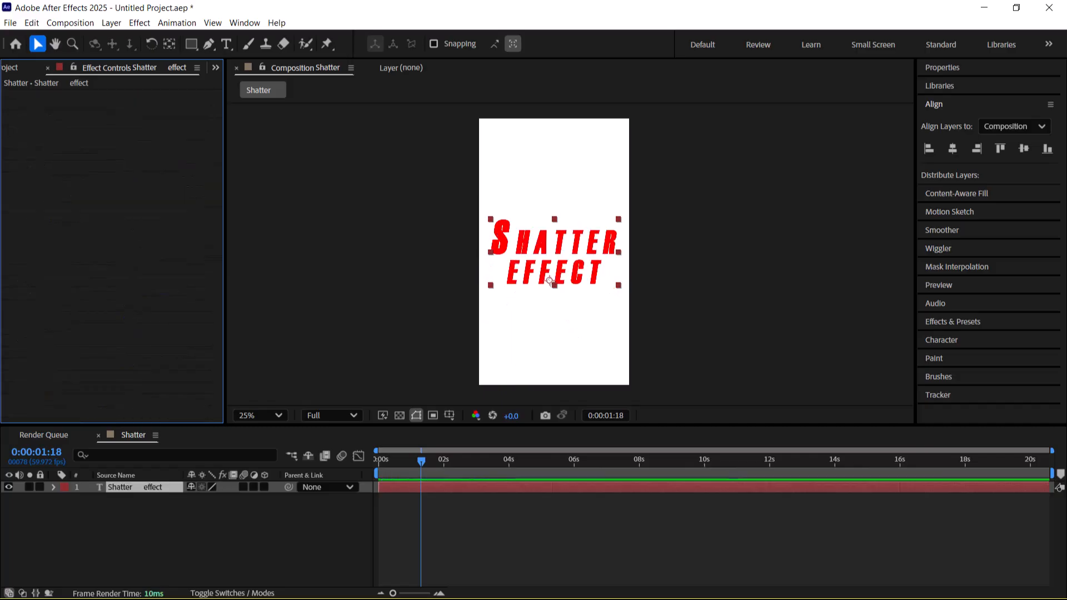
Step: Apply the Shatter simulation effect to the title layer
click(139, 23)
mouse_move(216, 339)
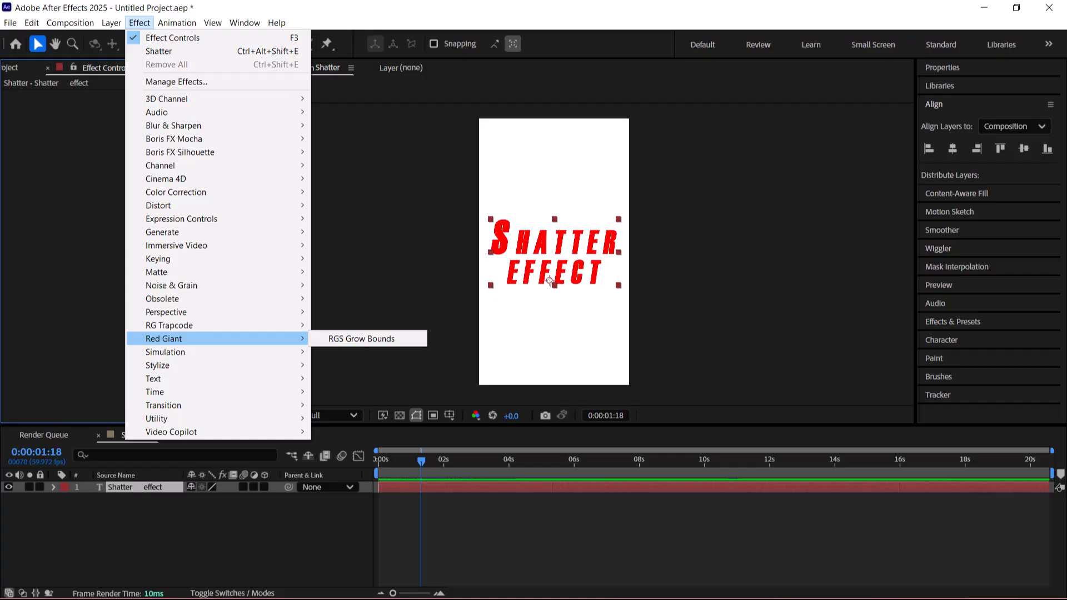
mouse_move(164, 352)
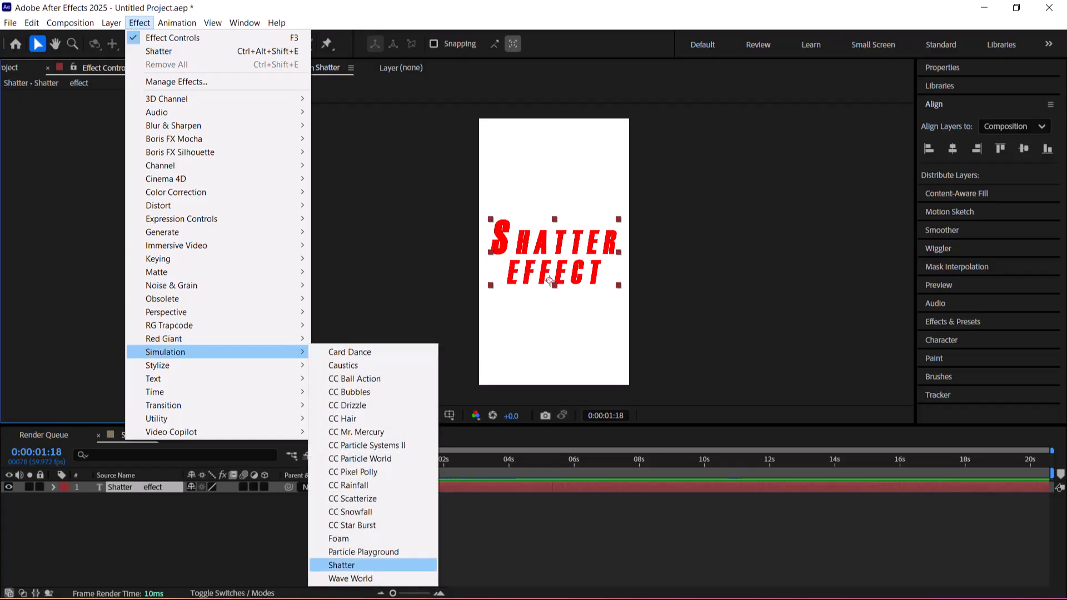
click(341, 564)
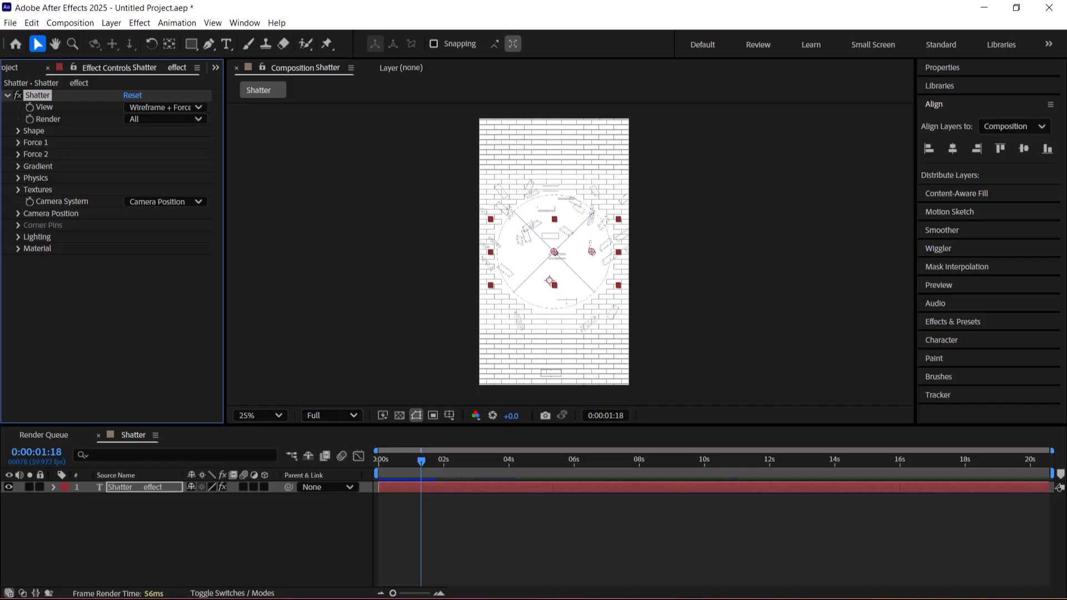
Step: Switch the Shatter effect's view to Rendered and preview the title breaking apart, stopping at 0:00:00:49
click(19, 131)
click(166, 143)
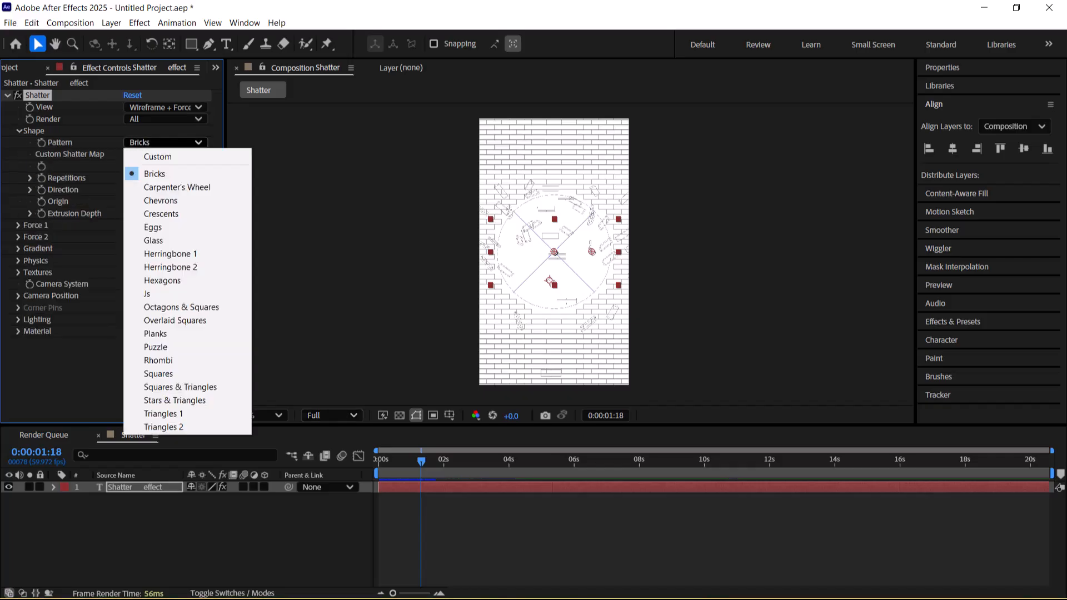
click(165, 107)
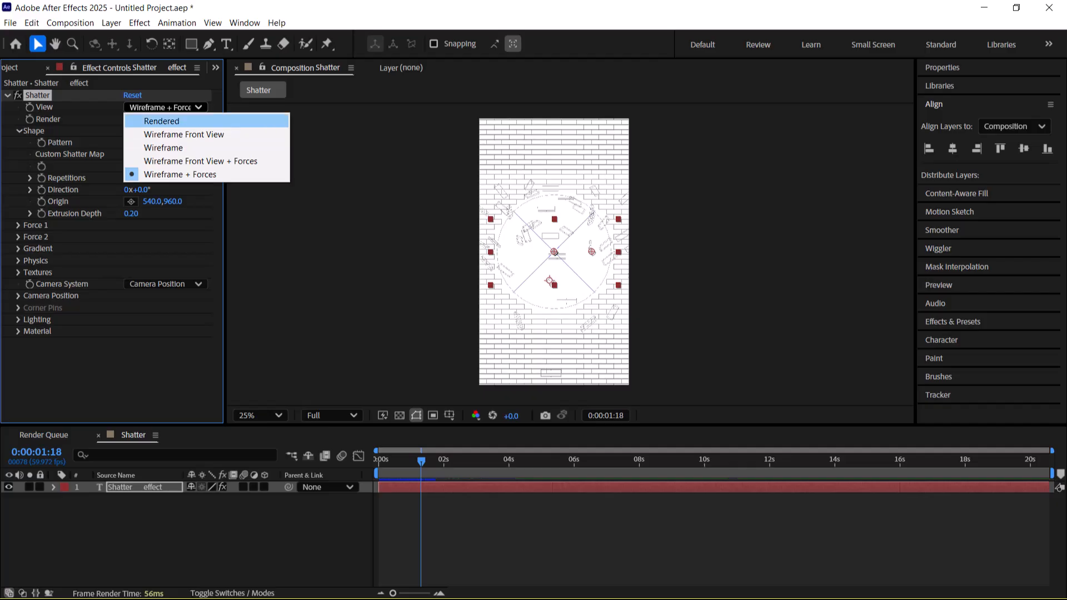
click(161, 120)
key(space)
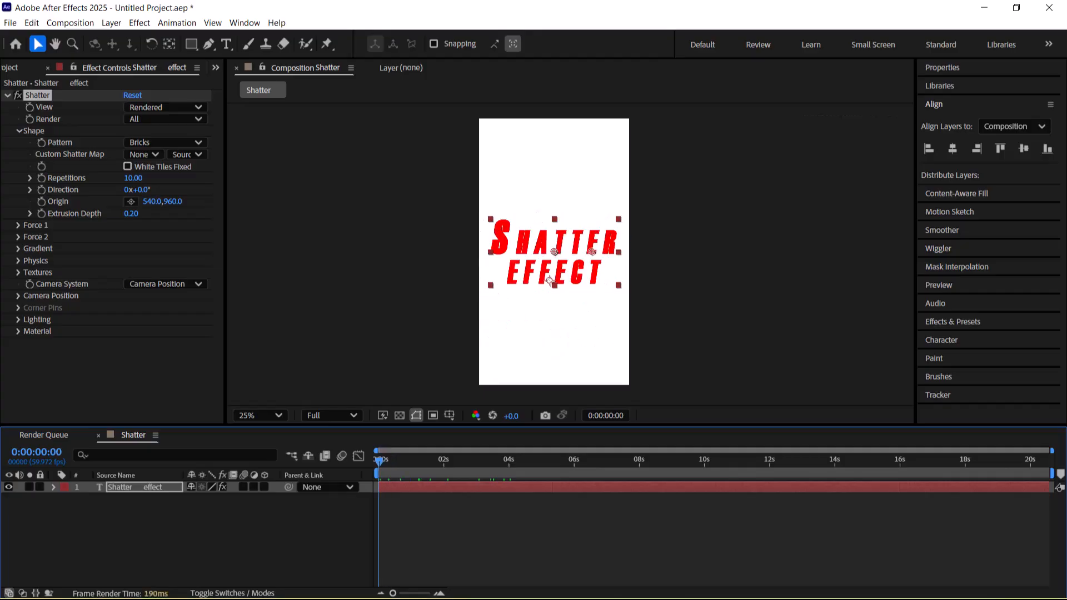
key(space)
key(space)
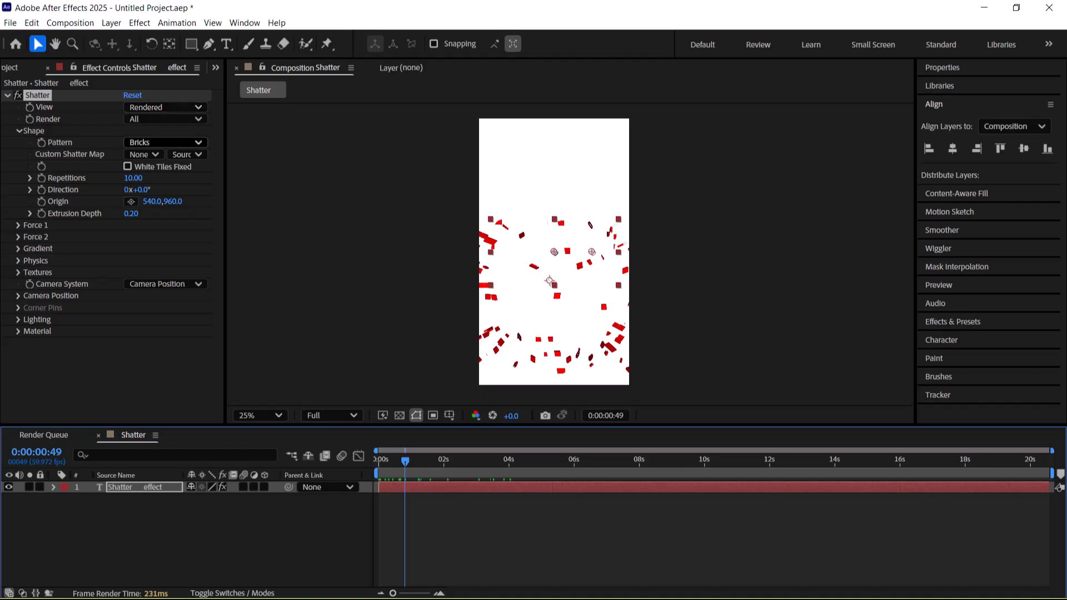
Step: Using the Wireframe Front View, set the Shatter pattern to Glass with 23.30 repetitions
click(166, 108)
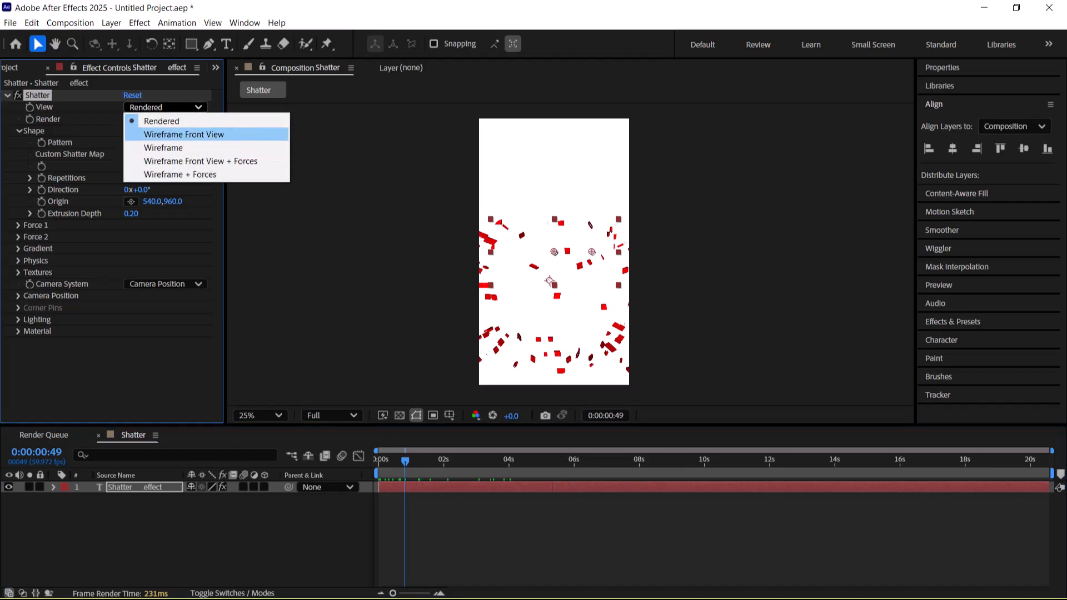
click(183, 134)
click(167, 142)
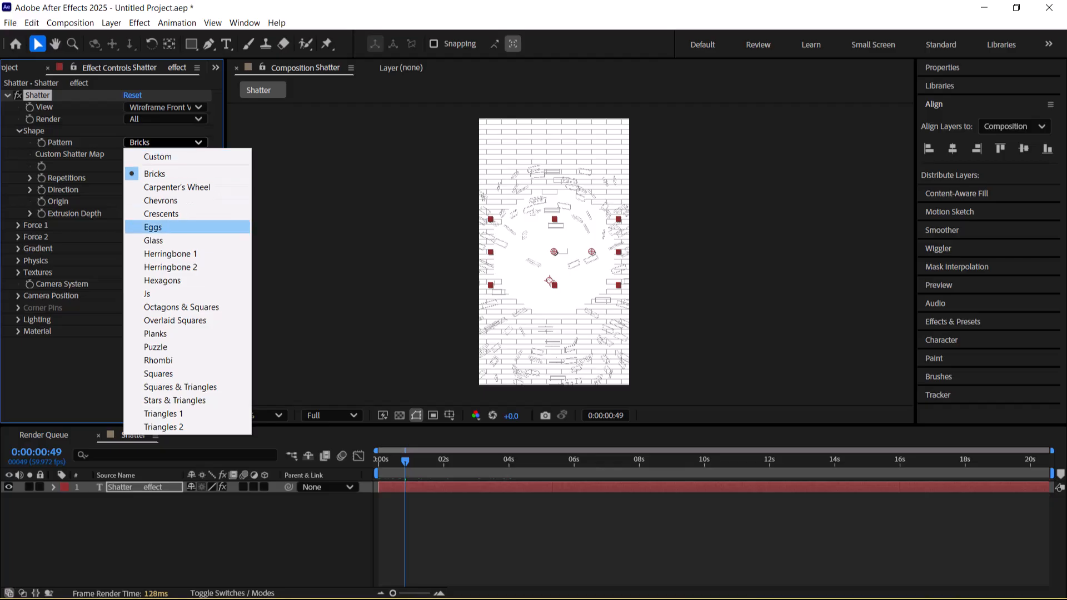
click(158, 227)
click(167, 142)
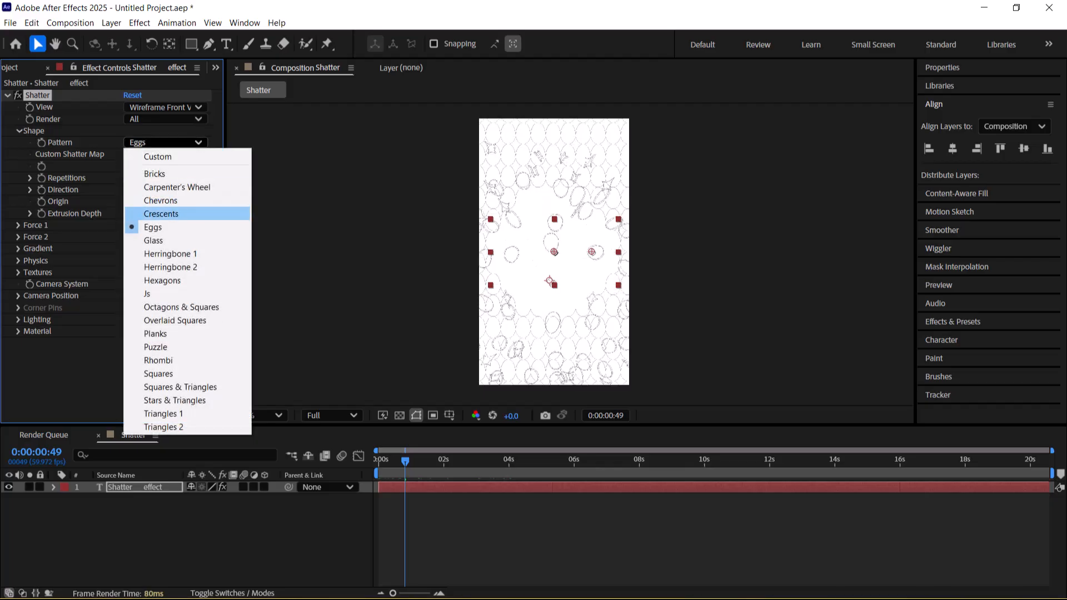
click(159, 240)
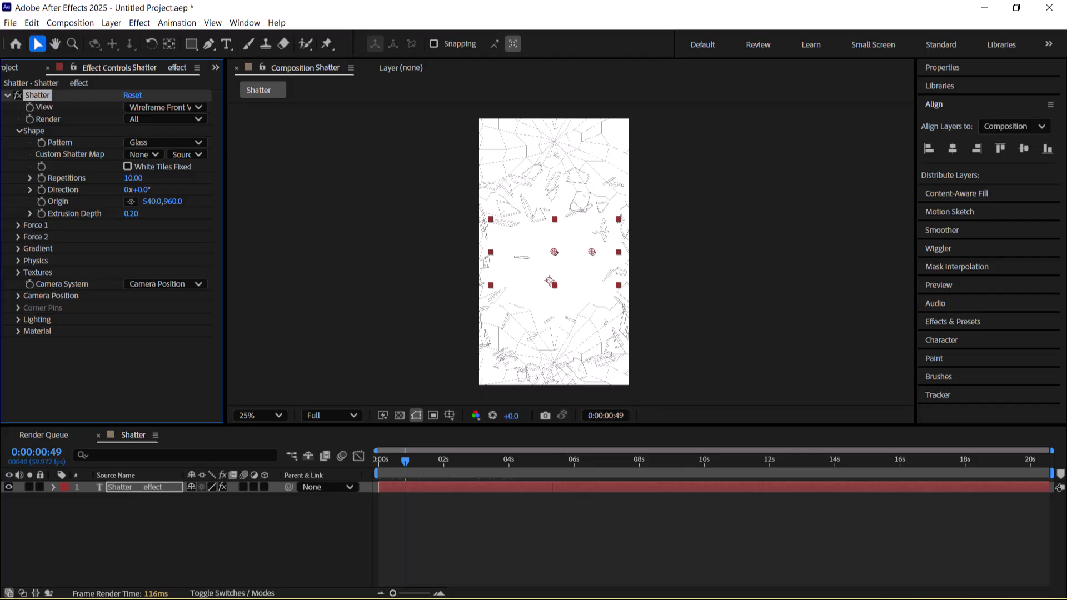
drag(134, 178, 206, 178)
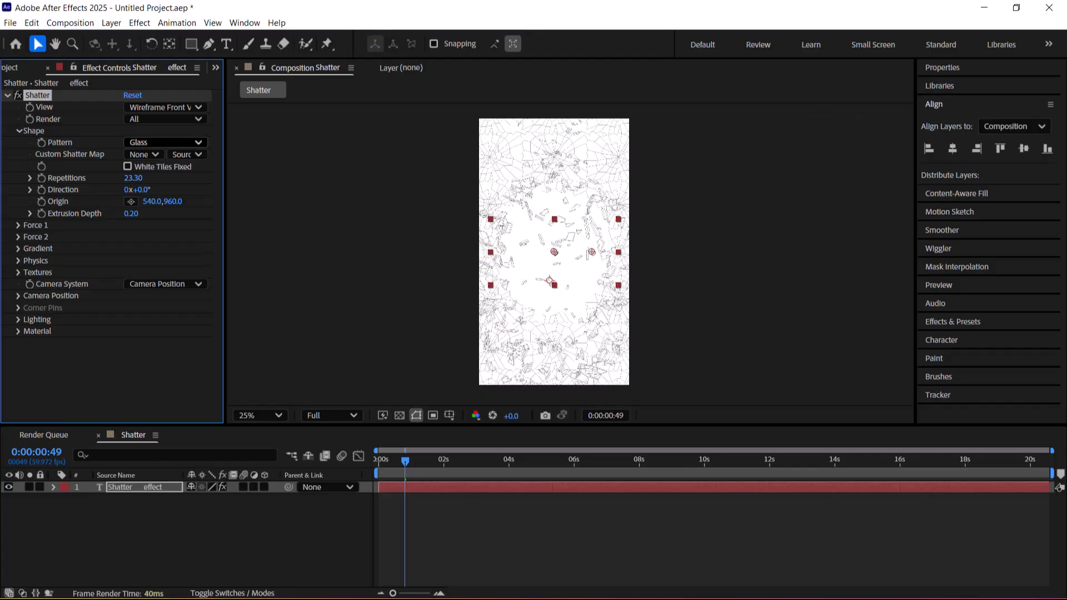
Step: Switch the Shatter effect's view to Rendered and preview the glass break from the start, stopping at 0:00:00:12
click(164, 107)
click(161, 120)
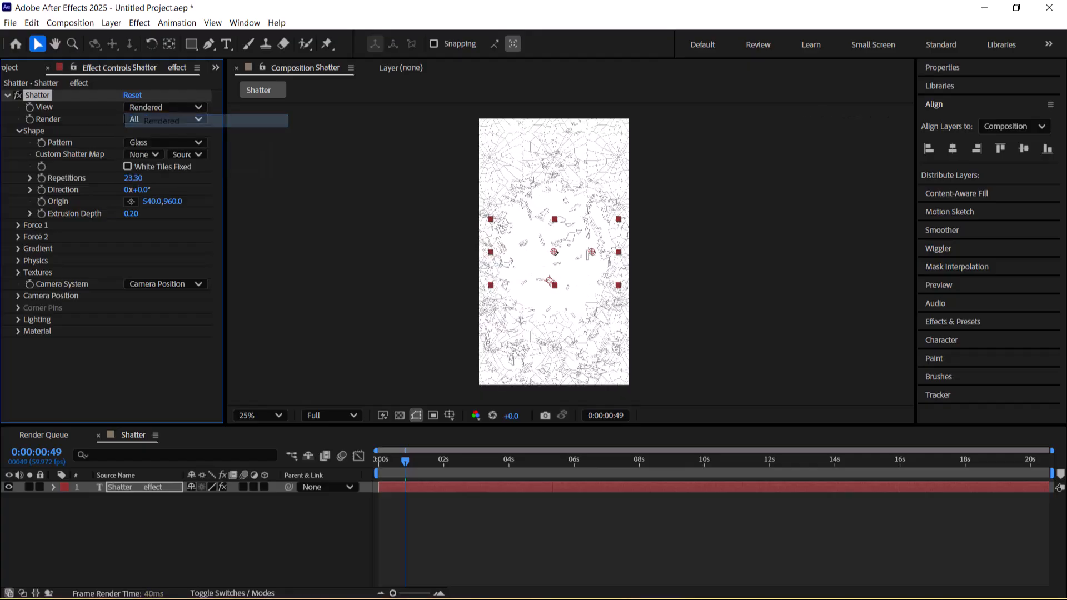
drag(406, 461, 379, 461)
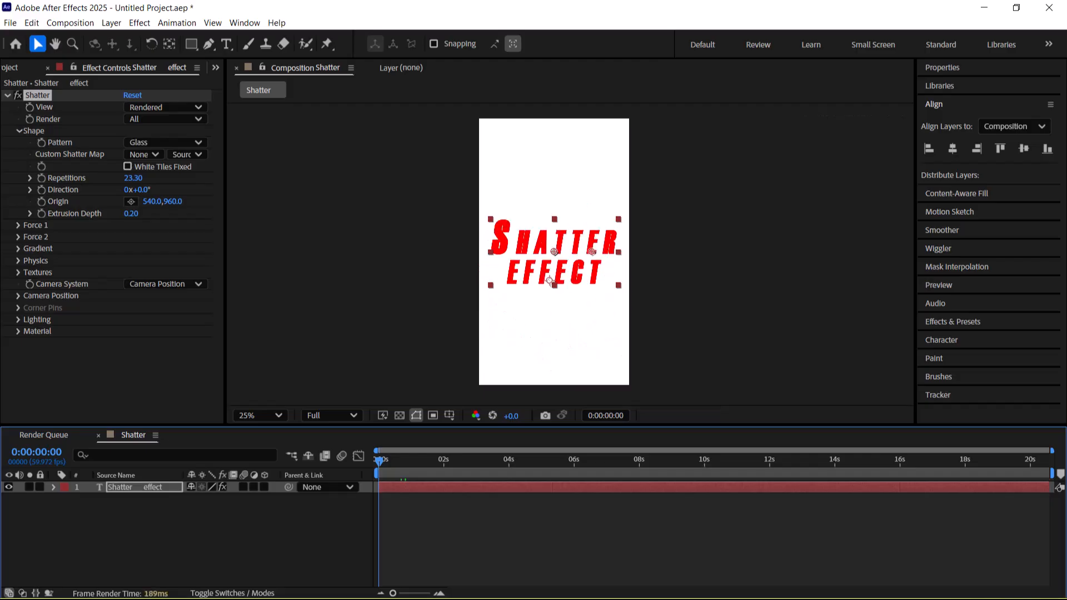
key(space)
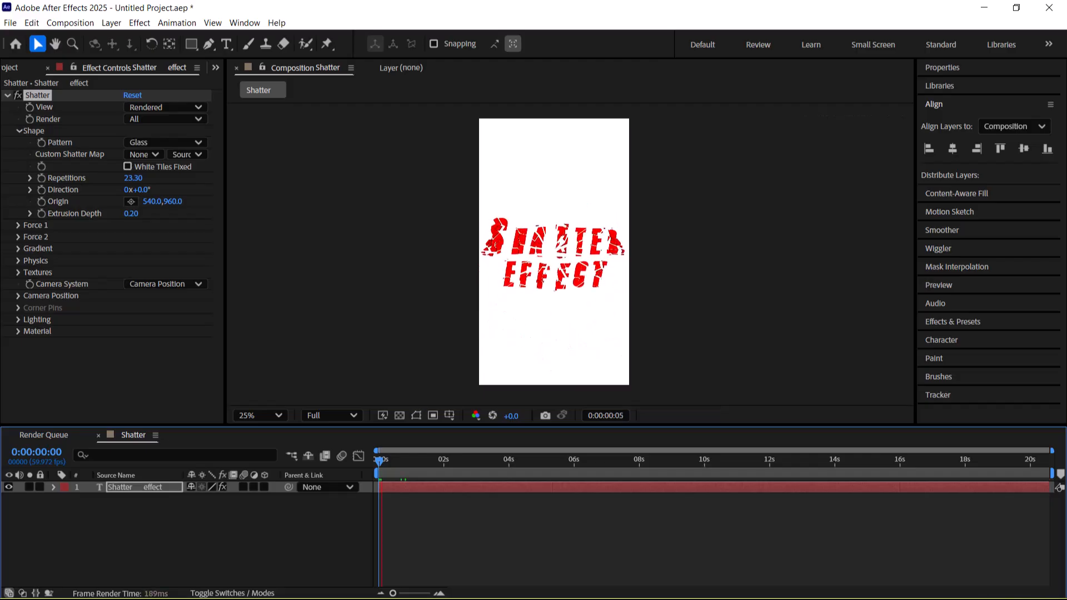
key(period)
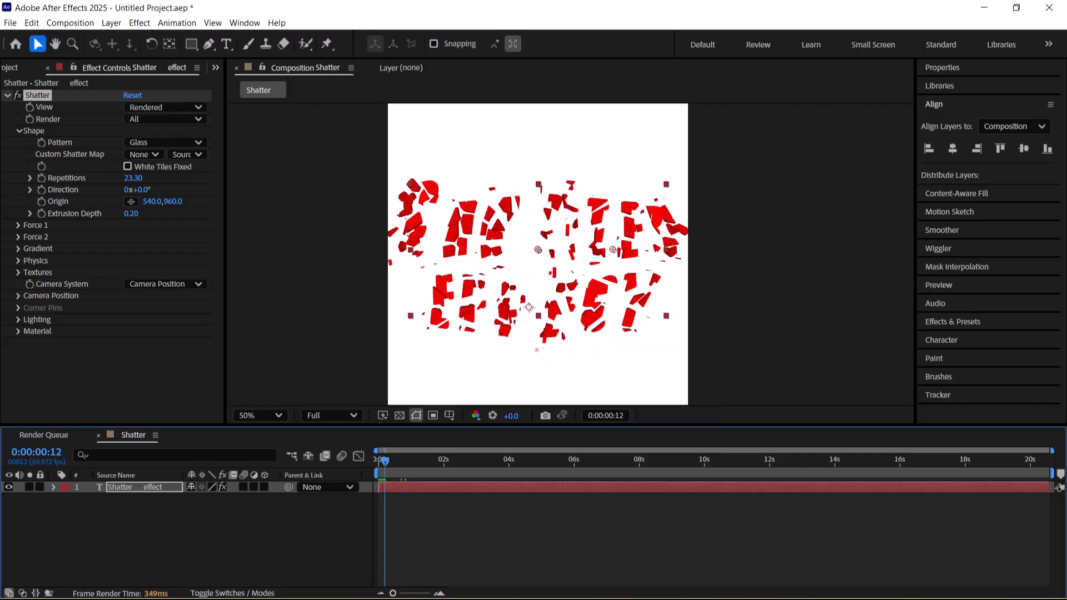
key(period)
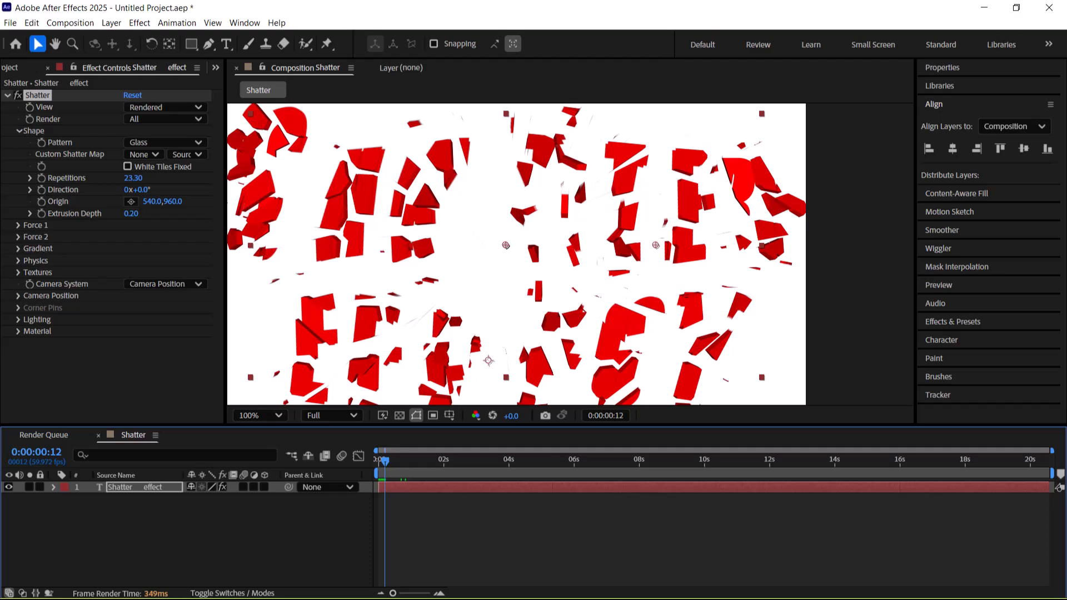
Step: Move the Shatter effect's Force 1 position to 124.0,972.0 on the title's first letter and preview the break
click(18, 225)
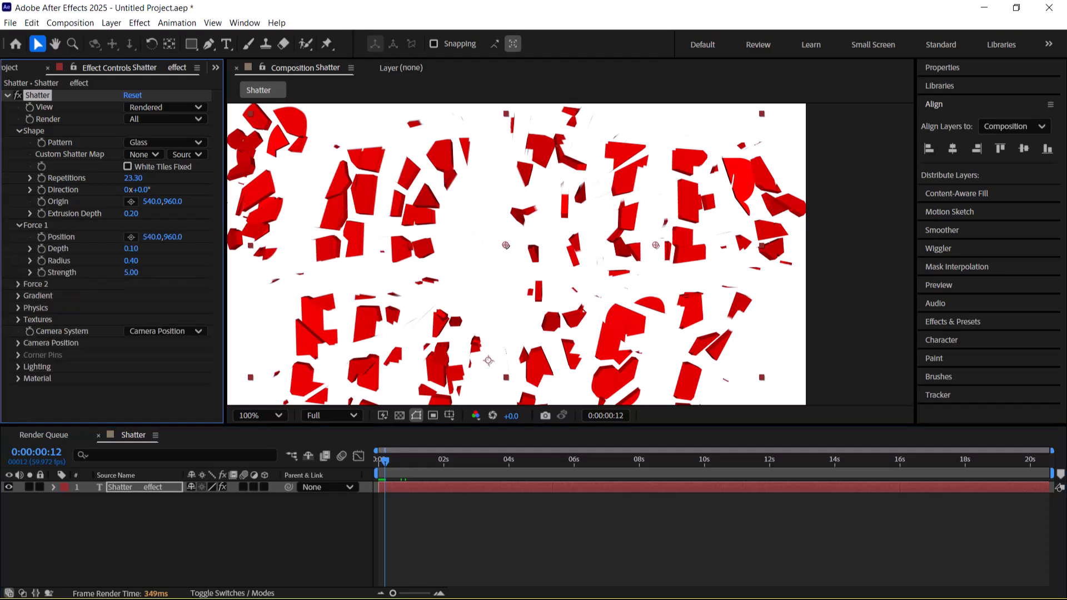
key(comma)
drag(384, 461, 419, 461)
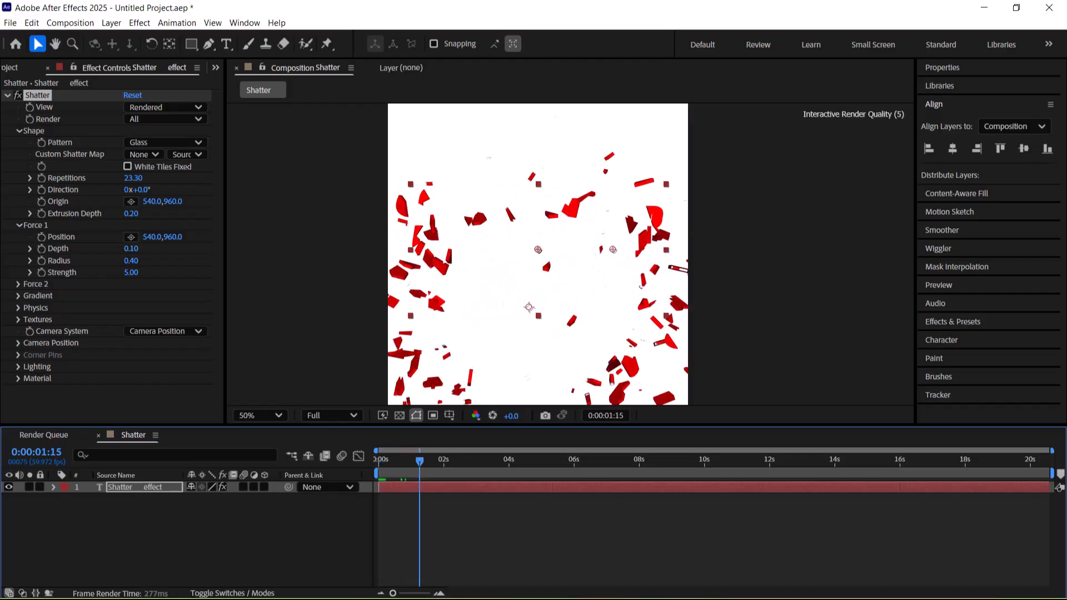
key(space)
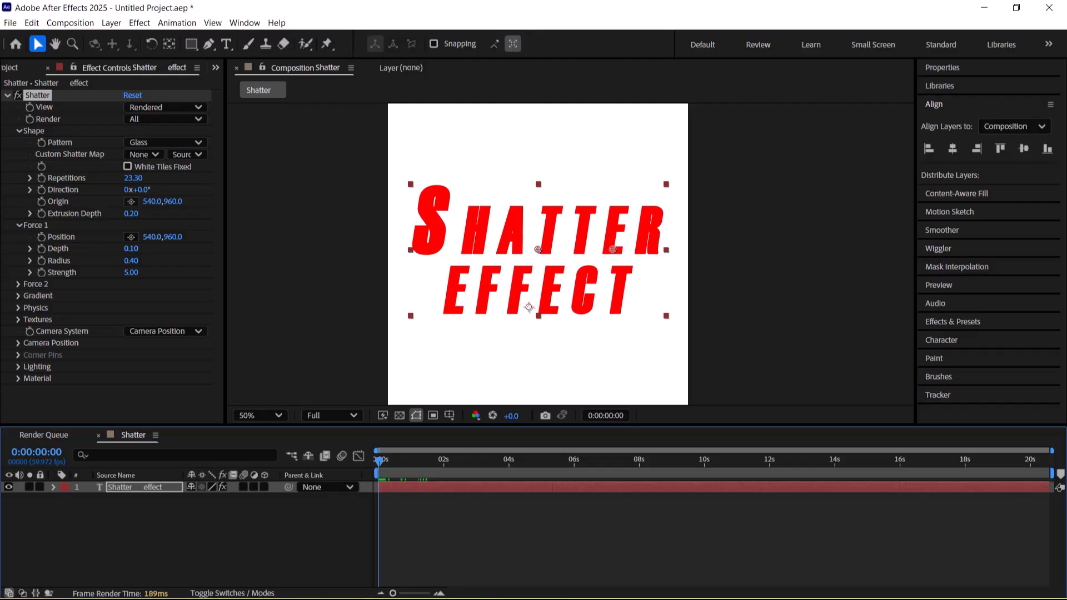
drag(538, 249, 423, 252)
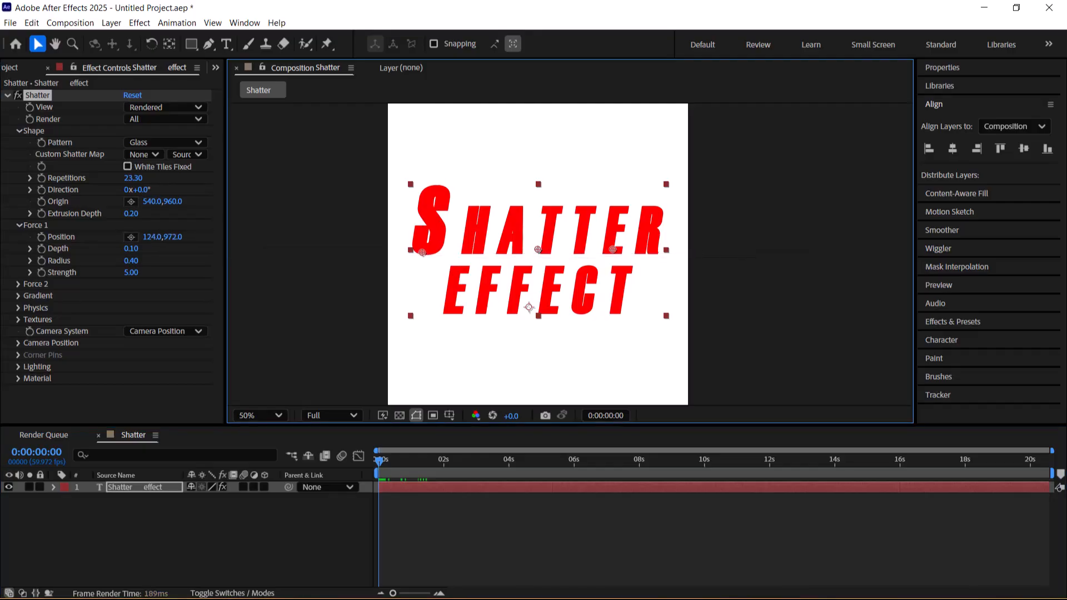
key(space)
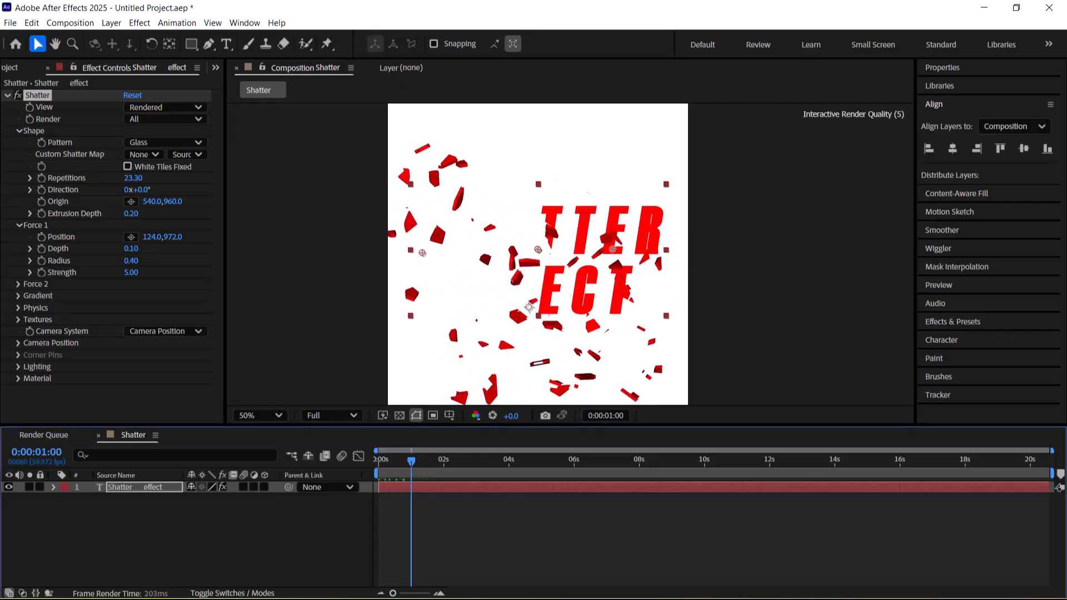
key(space)
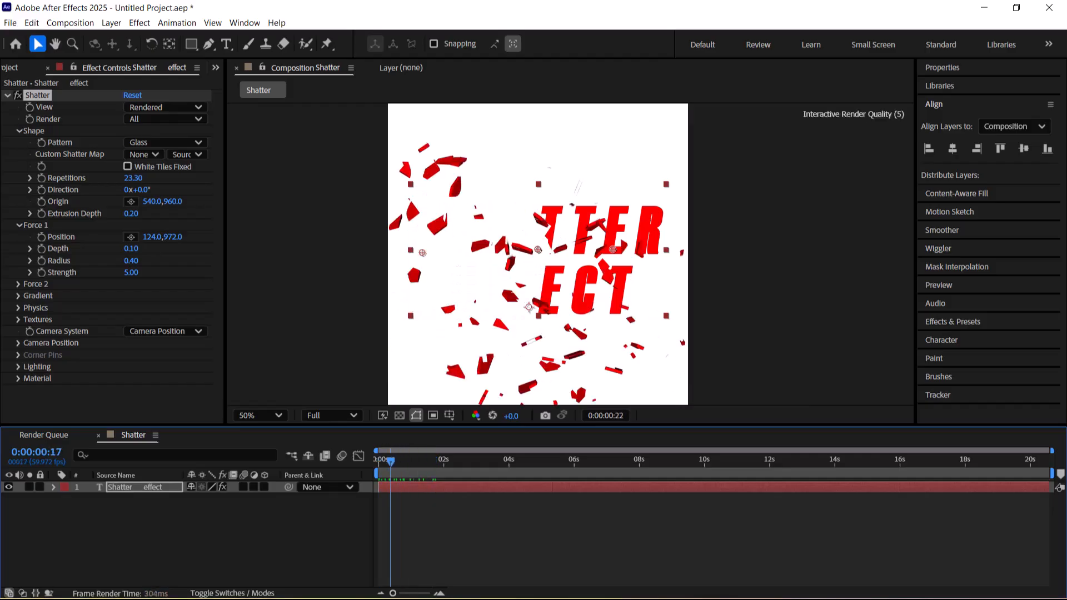
key(space)
Step: Animate the Force 1 position horizontally across the title from 124.0,972.0 at 0:00:00:00 to its other end at 0:00:02:01, and preview it
click(42, 237)
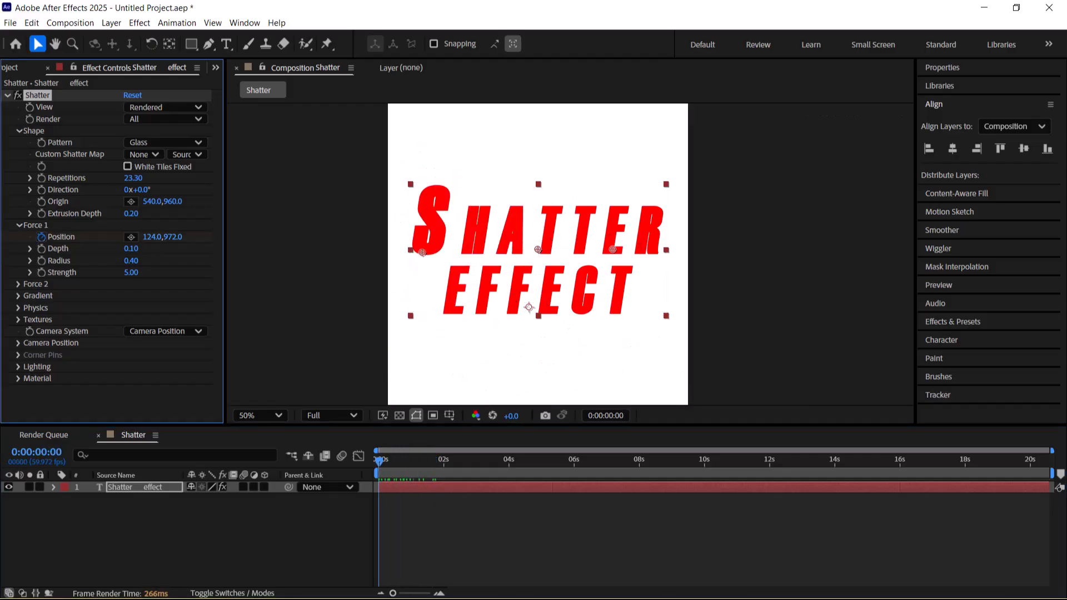
drag(380, 461, 442, 461)
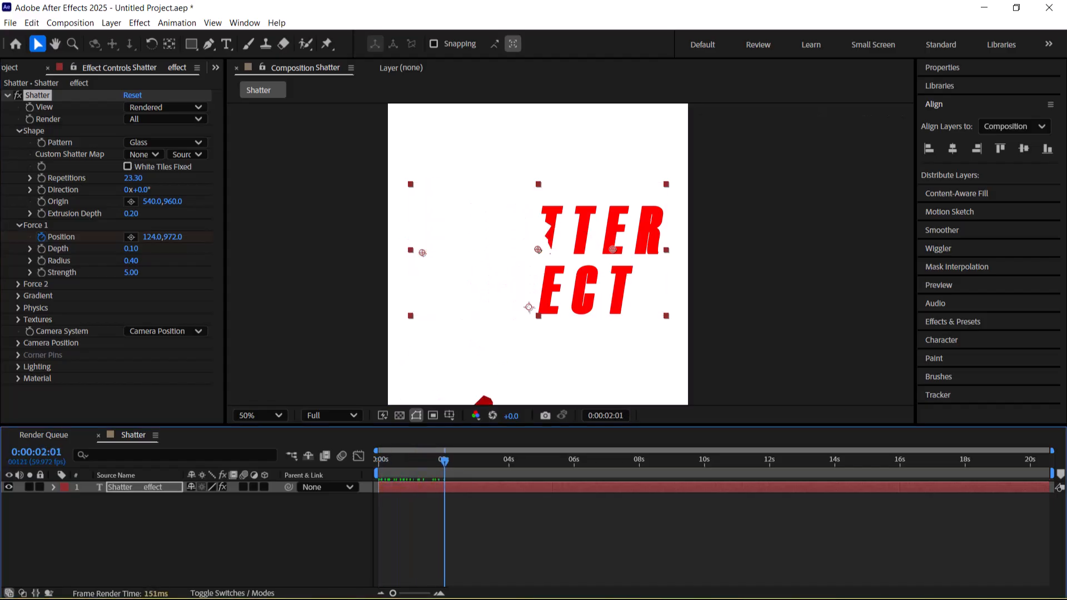
drag(152, 237, 237, 237)
drag(324, 237, 525, 237)
drag(444, 461, 378, 461)
key(space)
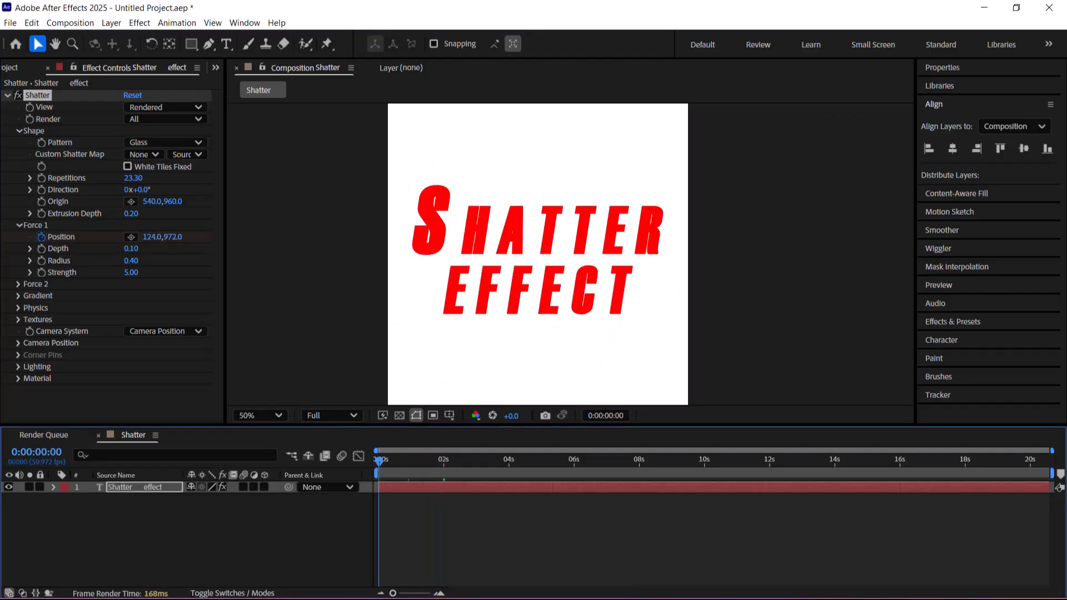
key(space)
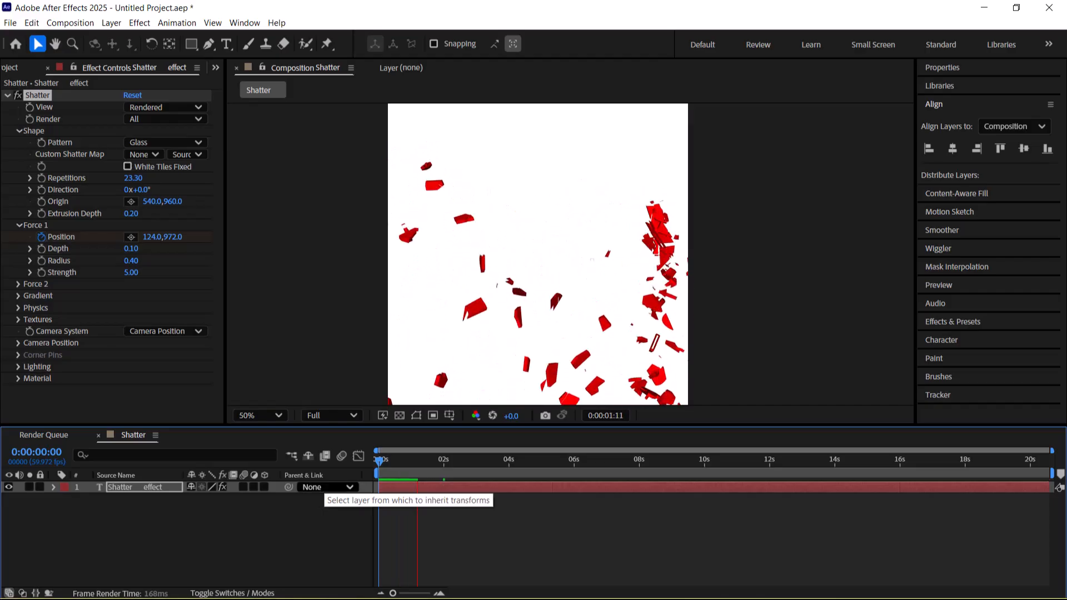
drag(423, 461, 379, 461)
key(ctrl+z)
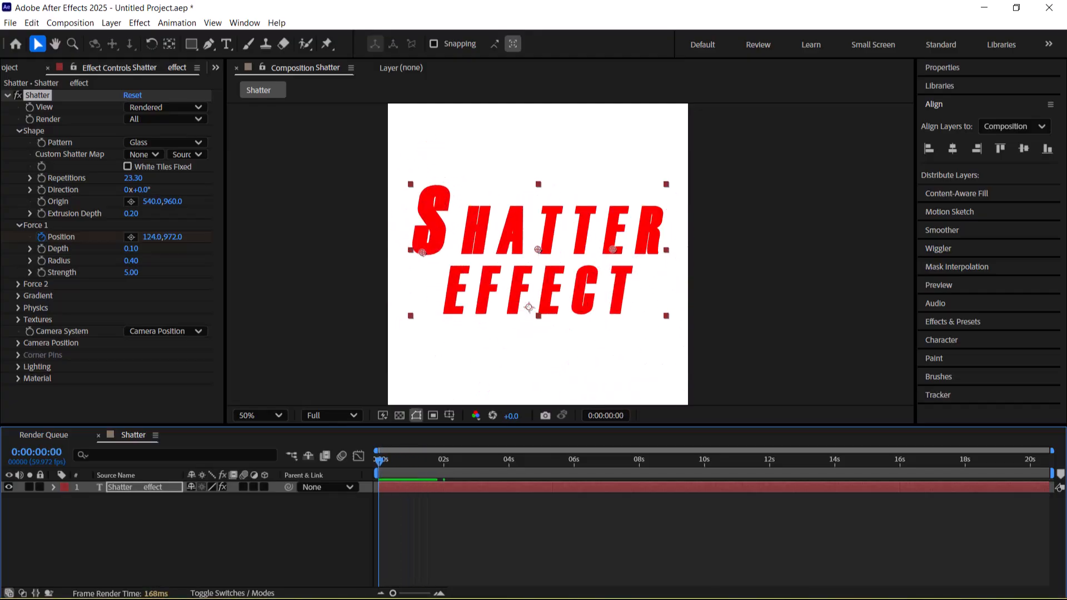
Step: Set the Shatter effect's Force 2 position to 530.0,960.0 and the gradient's Shatter Threshold to 4%
click(19, 284)
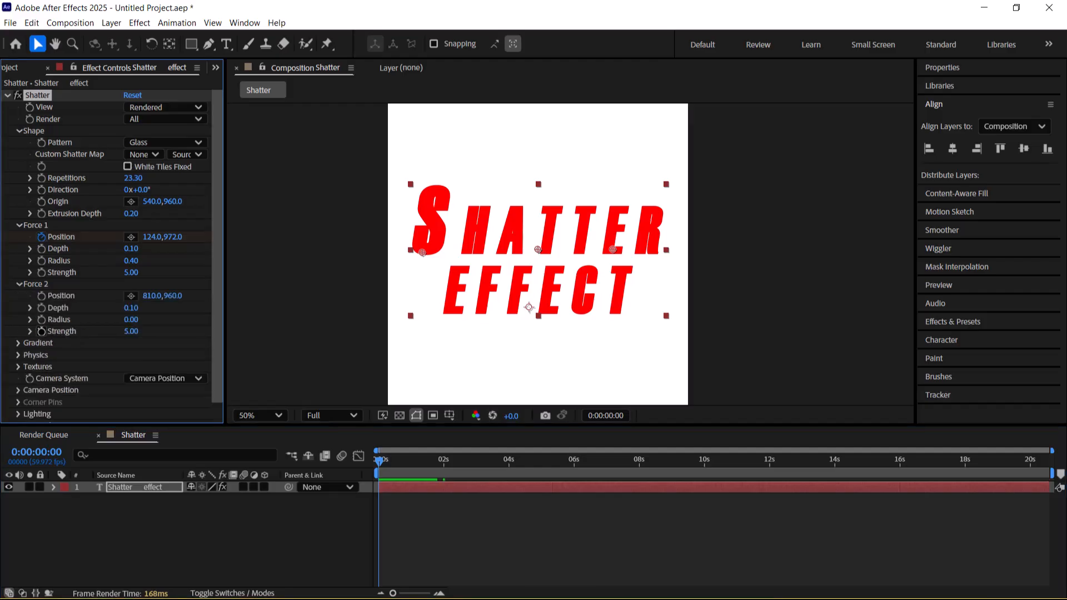
drag(151, 296, 3, 295)
click(18, 343)
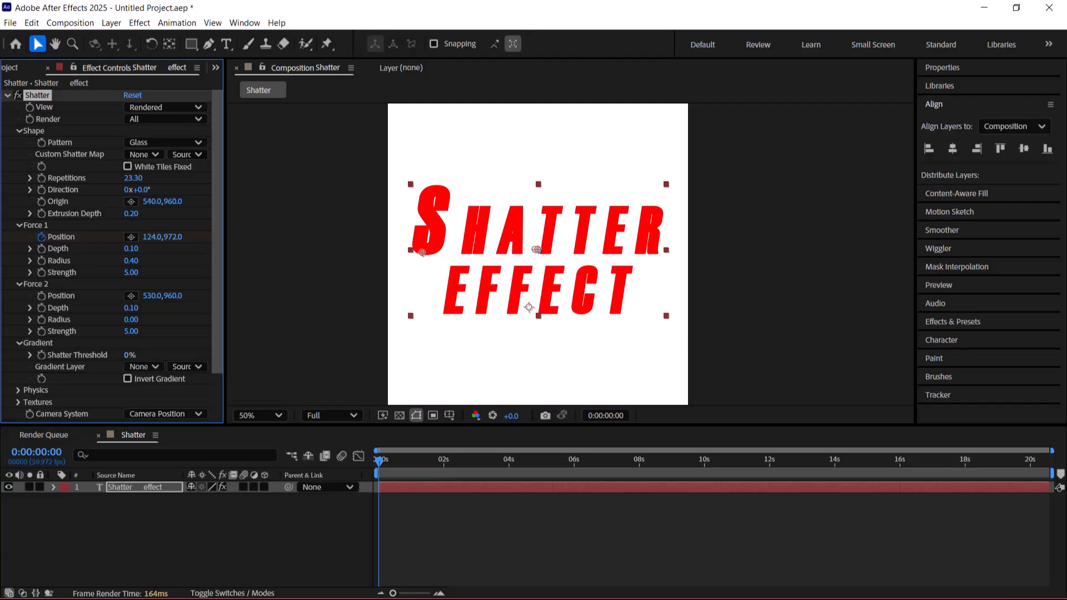
drag(130, 354, 155, 355)
scroll(112, 250, down, 2)
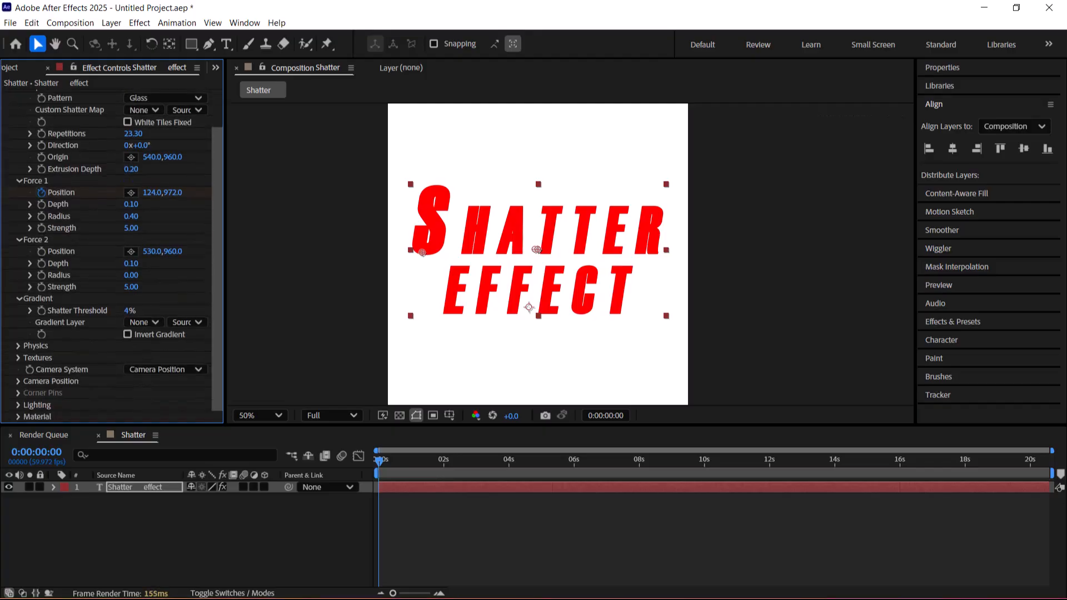
Step: Set the Shatter lighting to Point Source with a light intensity of 0.66 and preview the shattering title
click(19, 406)
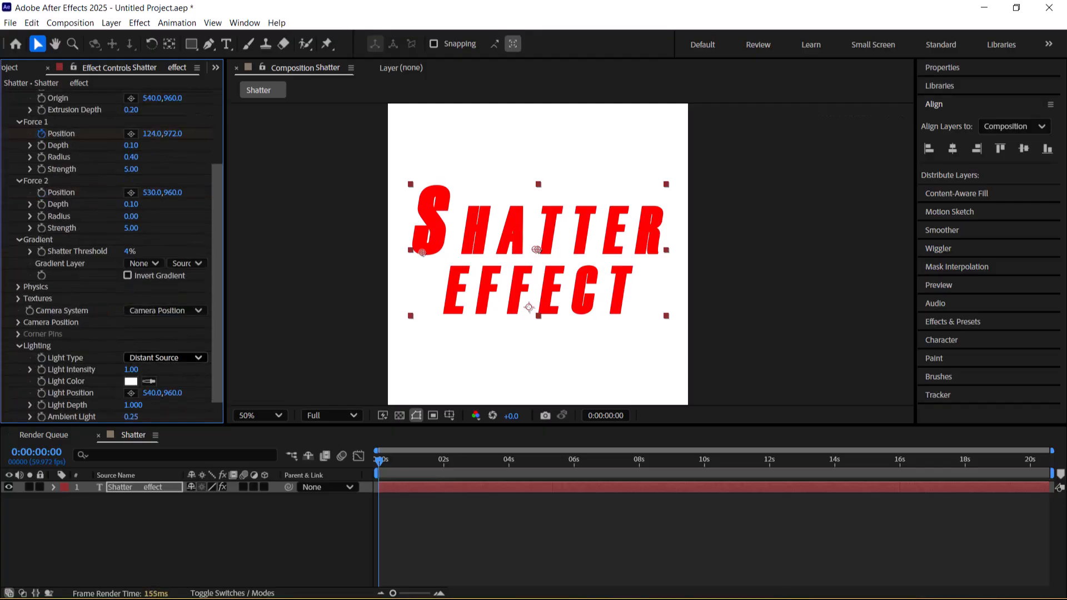
click(164, 358)
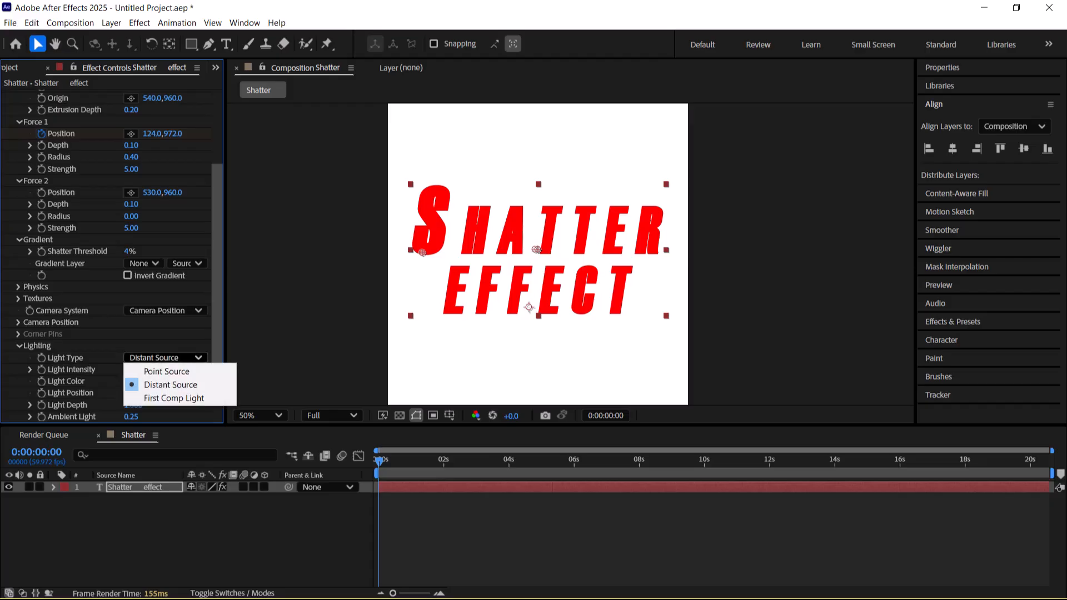
click(161, 346)
scroll(111, 250, down, 2)
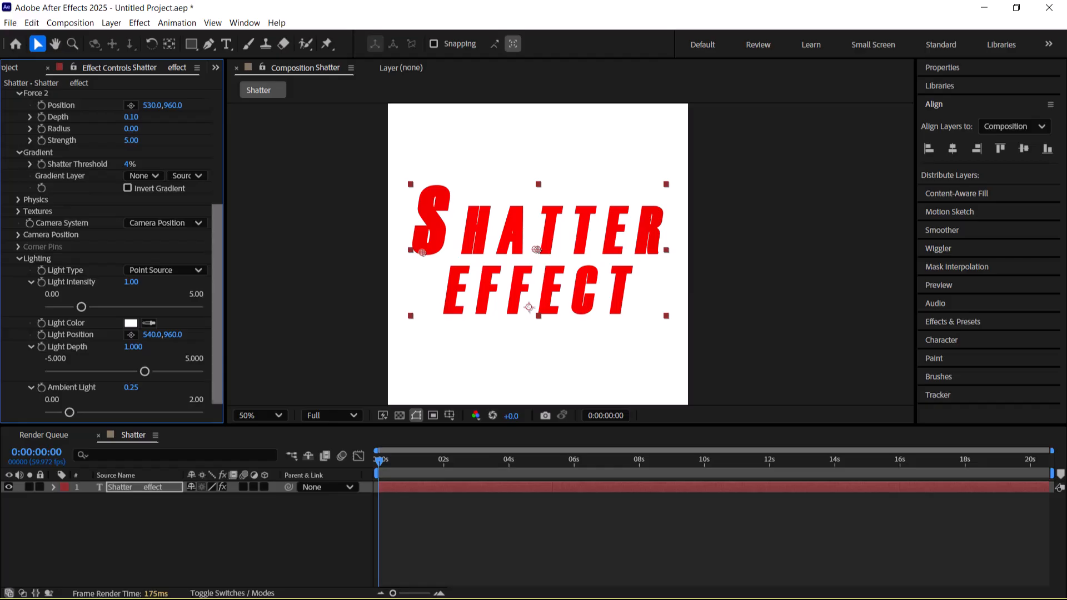
mouse_move(82, 306)
mouse_down()
mouse_move(104, 306)
mouse_move(70, 307)
mouse_up()
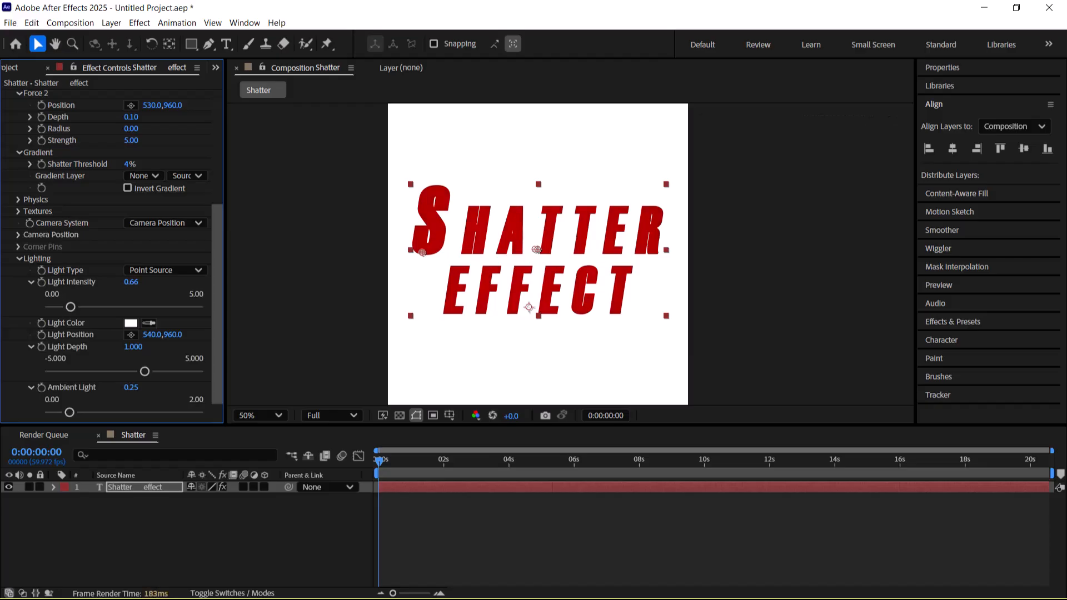
key(space)
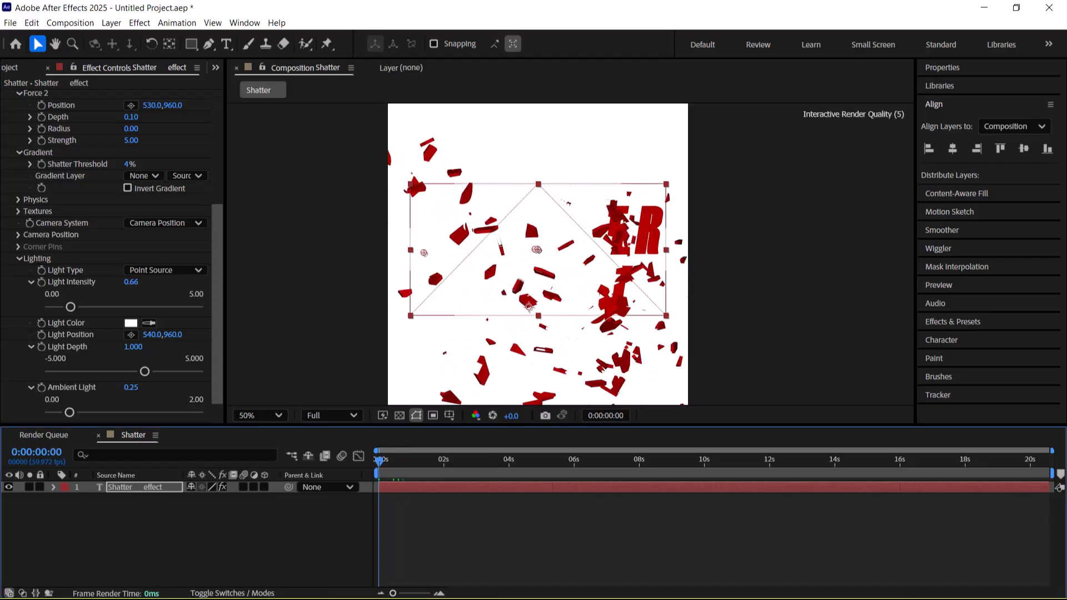
key(space)
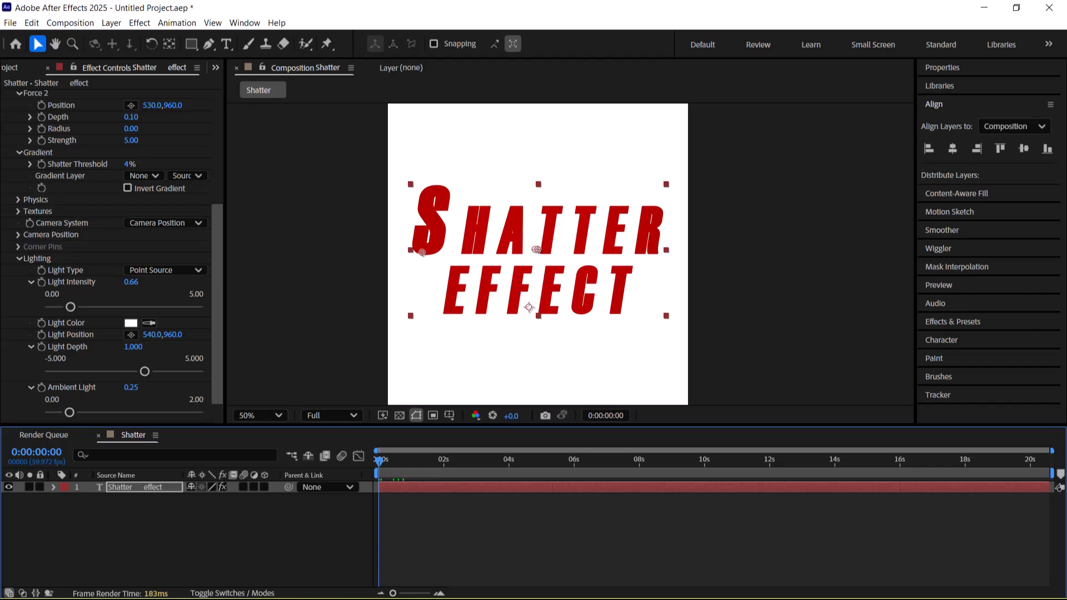
Step: Set the Shatter light position to 408.0,885.0, light depth to 19.500 and ambient light to 0.11
mouse_move(153, 334)
mouse_down()
mouse_move(241, 335)
mouse_move(16, 334)
mouse_move(79, 334)
mouse_up()
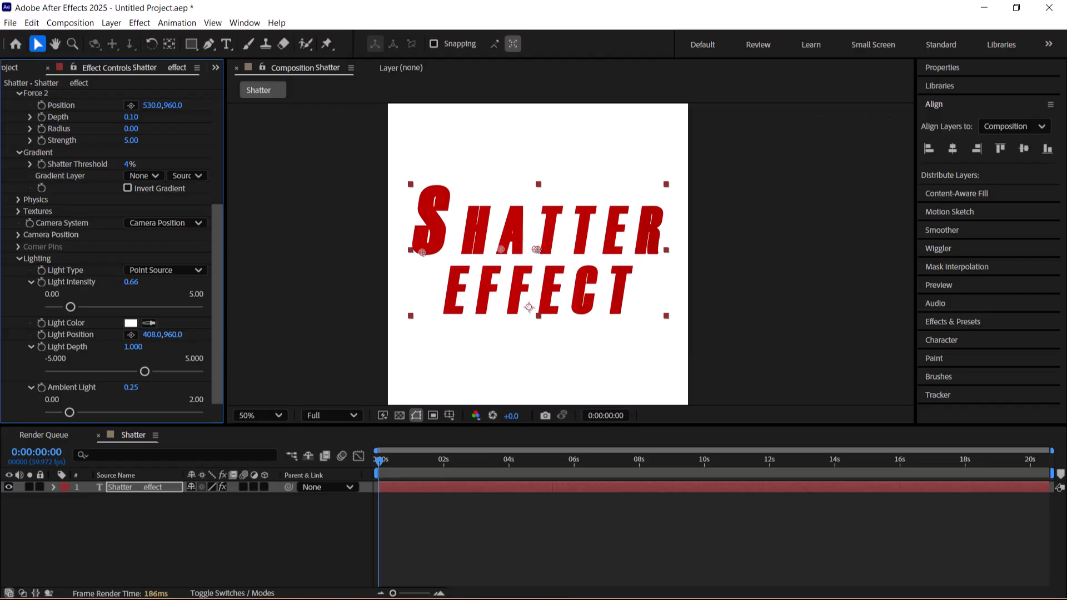
mouse_move(173, 334)
mouse_down()
mouse_move(50, 335)
mouse_move(434, 334)
mouse_move(131, 335)
mouse_move(81, 347)
mouse_move(398, 347)
mouse_up()
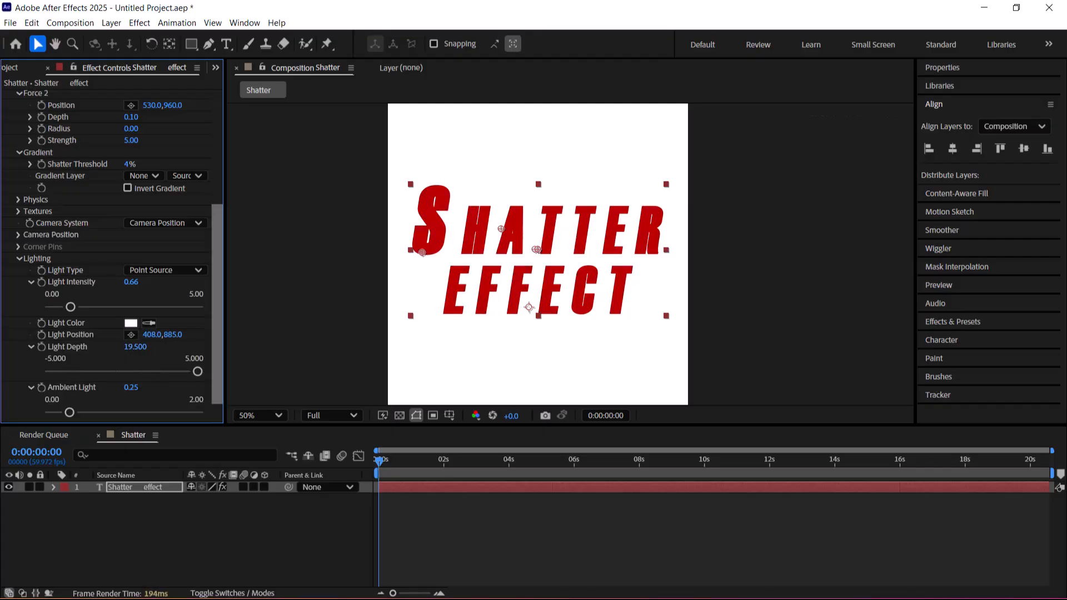
scroll(111, 250, down, 1)
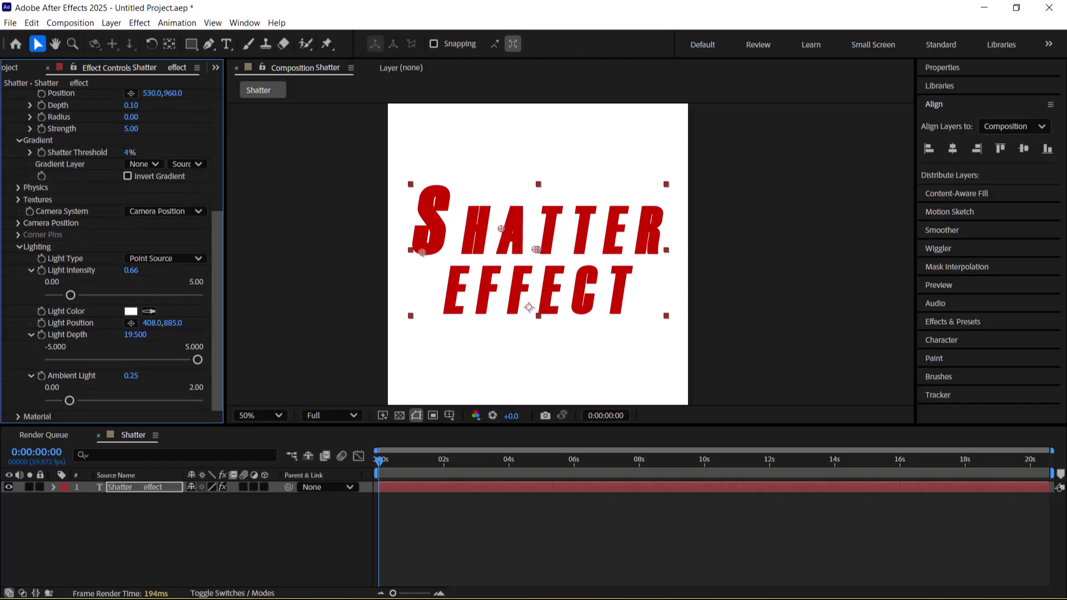
mouse_move(70, 401)
mouse_down()
mouse_move(197, 400)
mouse_move(58, 401)
mouse_up()
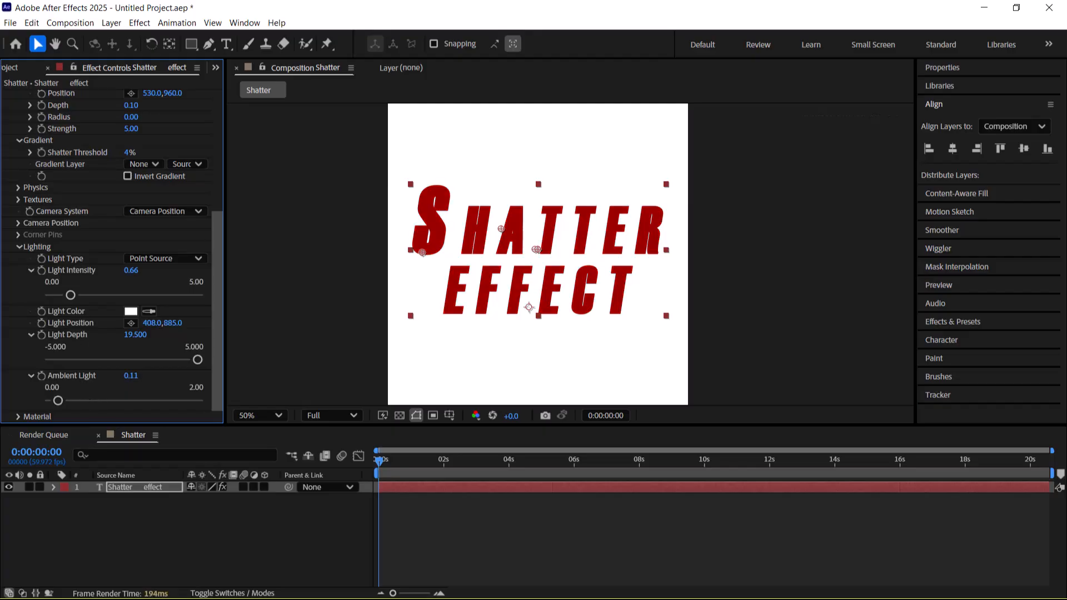
Step: Set the Shatter material's diffuse reflection to 1.33, specular reflection to 0.630 and highlight sharpness to 2.40
click(19, 417)
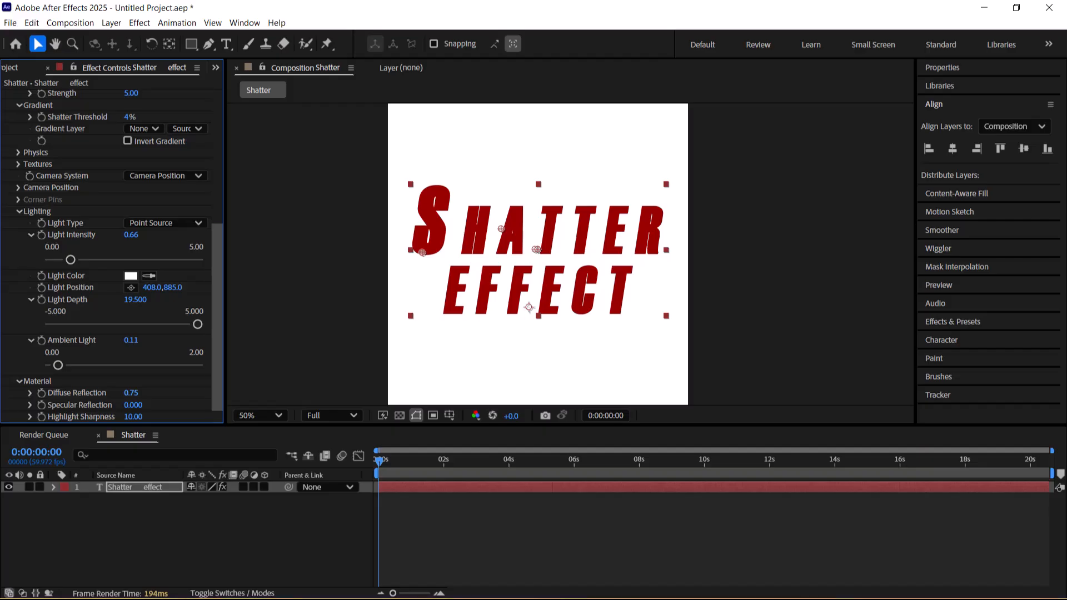
drag(132, 393, 169, 405)
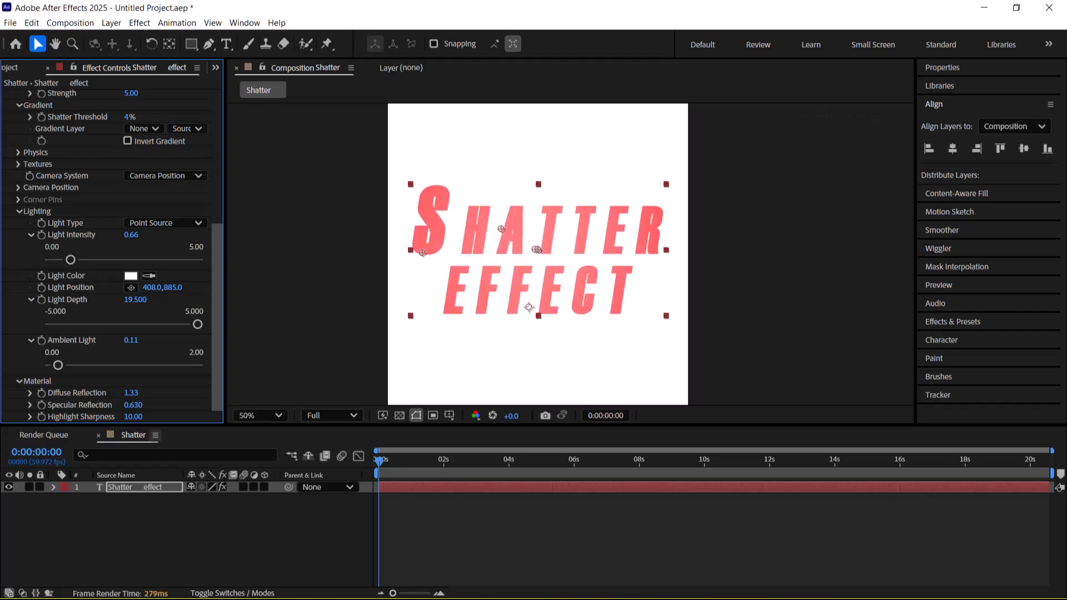
drag(97, 416, 89, 417)
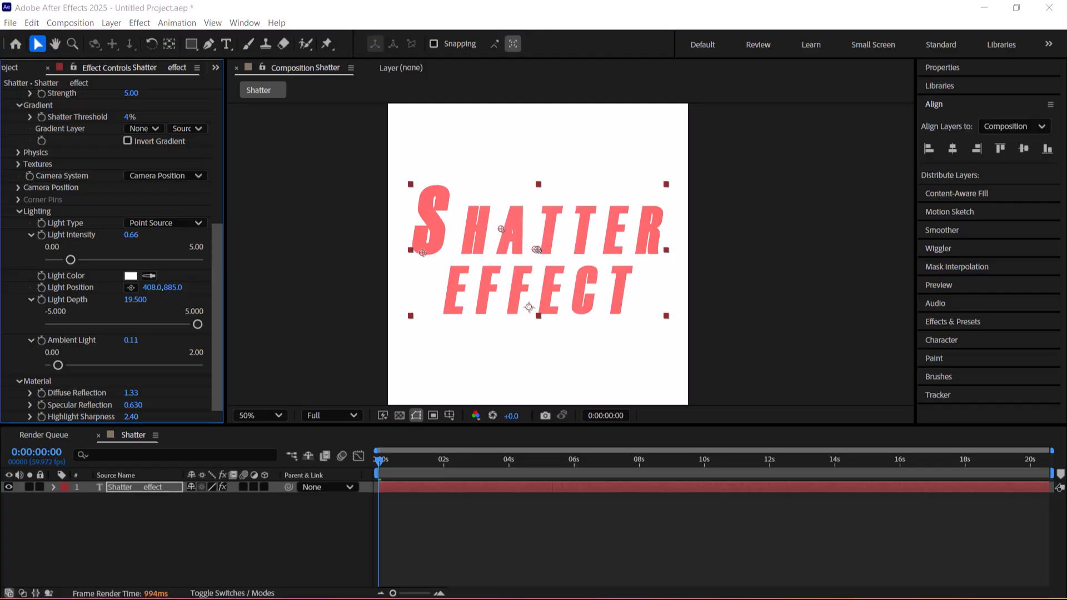
Step: Import the clear shot glass PNG and place it above the title layer in the Shatter composition at 33% scale
key(alt+Tab)
click(625, 212)
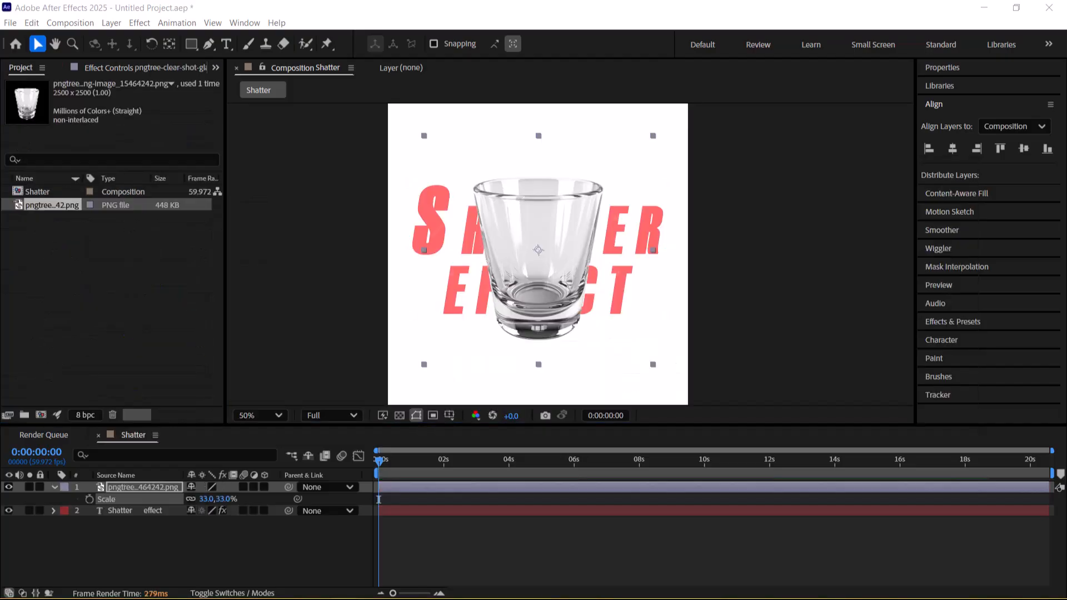
key(alt+Tab)
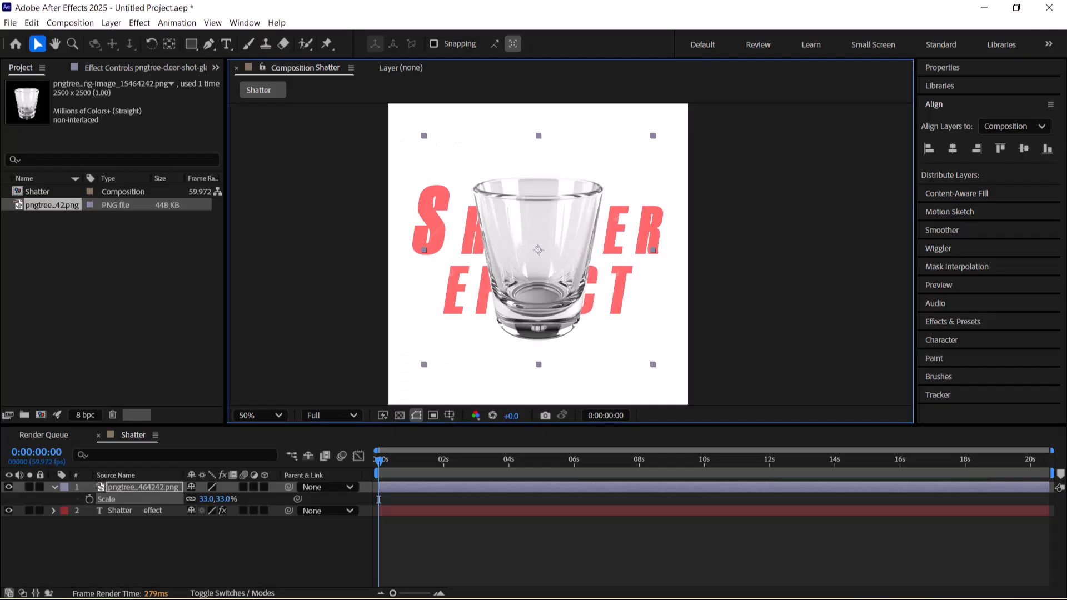
click(114, 289)
click(52, 205)
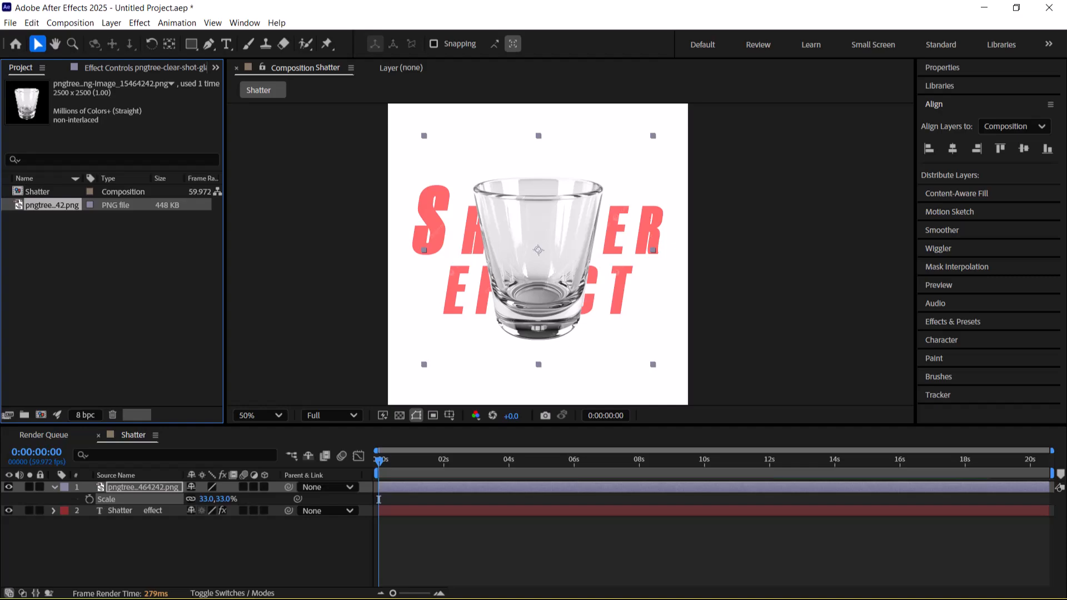
Step: Find the Shatter effect by searching for "shat" and apply it to the shot glass layer
key(alt+Tab)
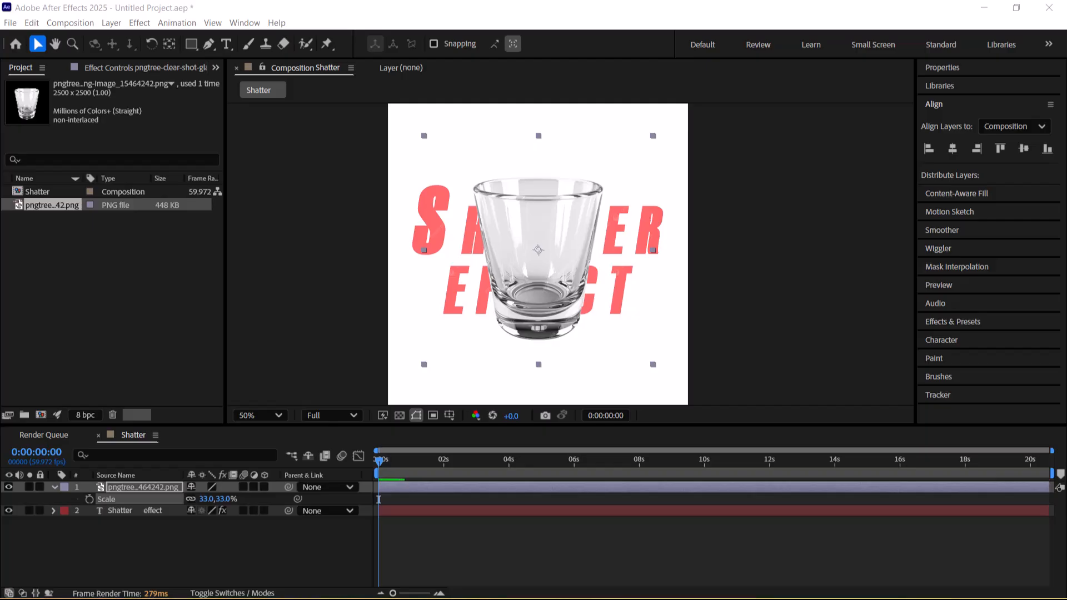
click(952, 322)
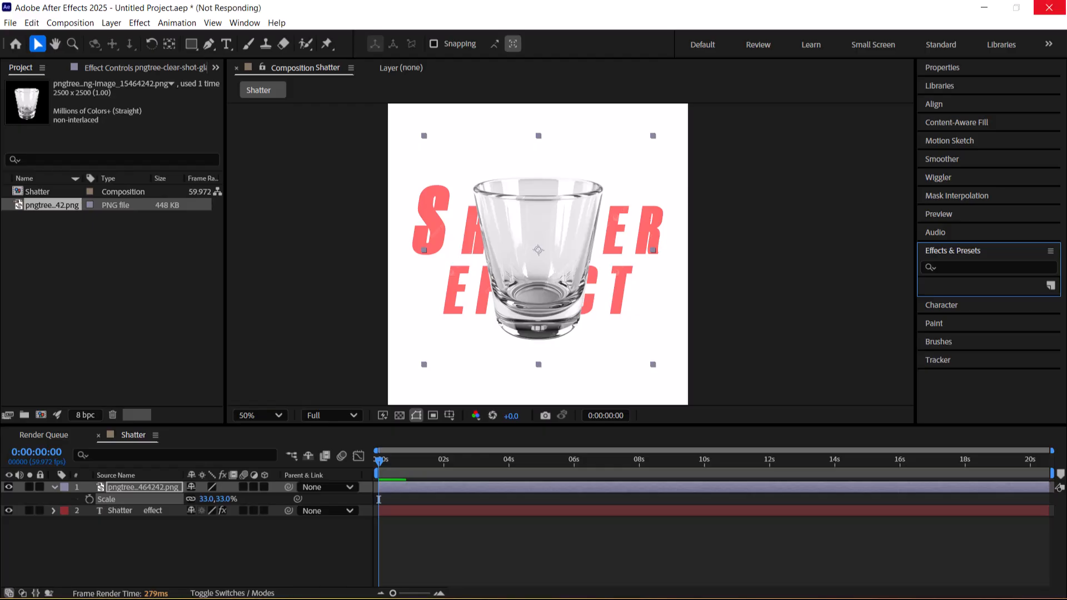
key(alt+Tab)
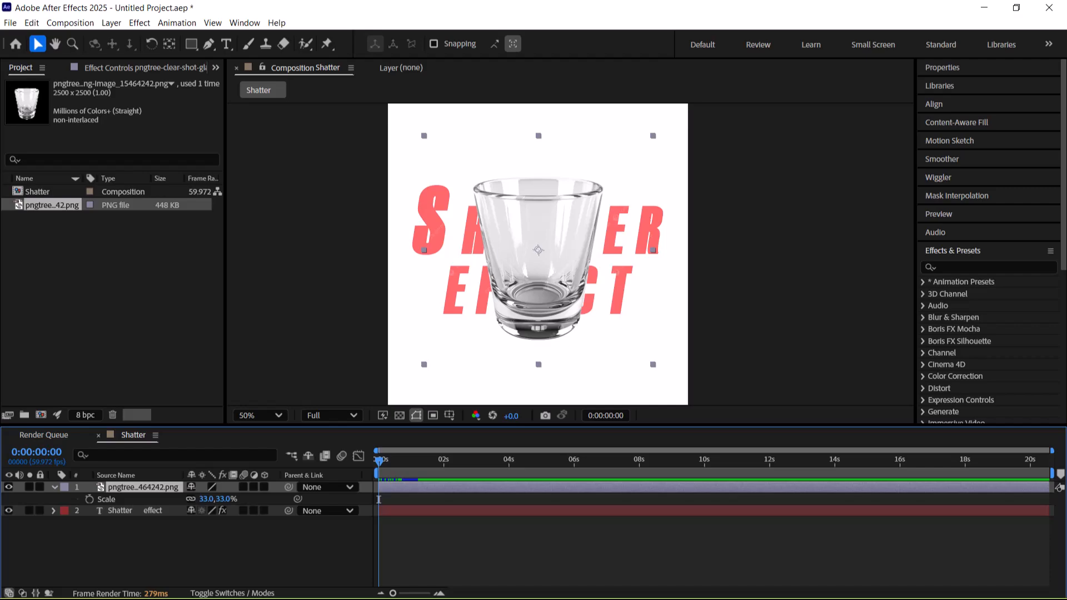
click(967, 267)
text(sh)
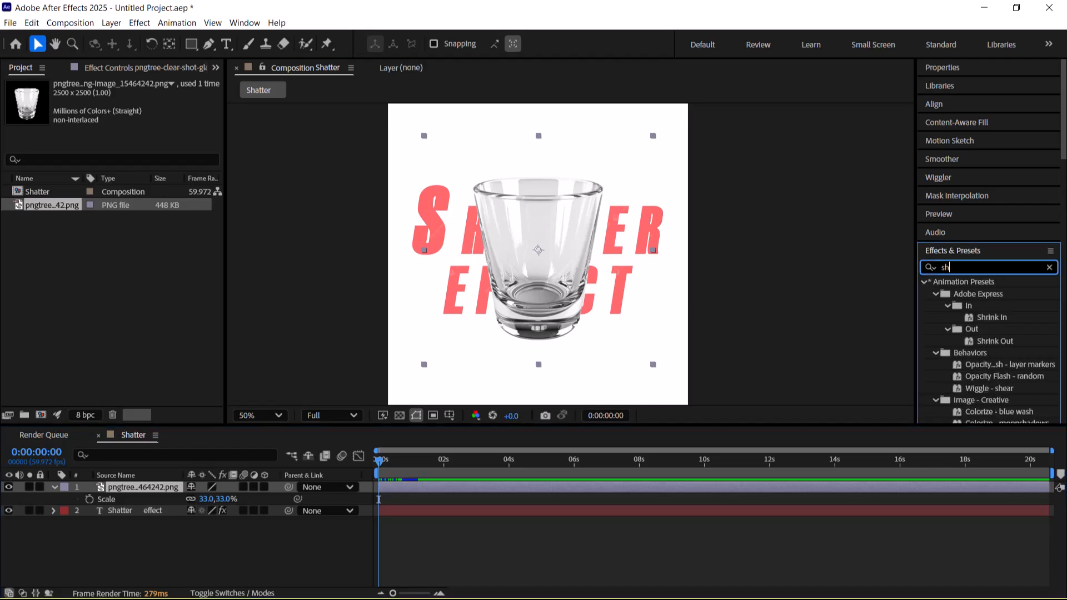
text(at)
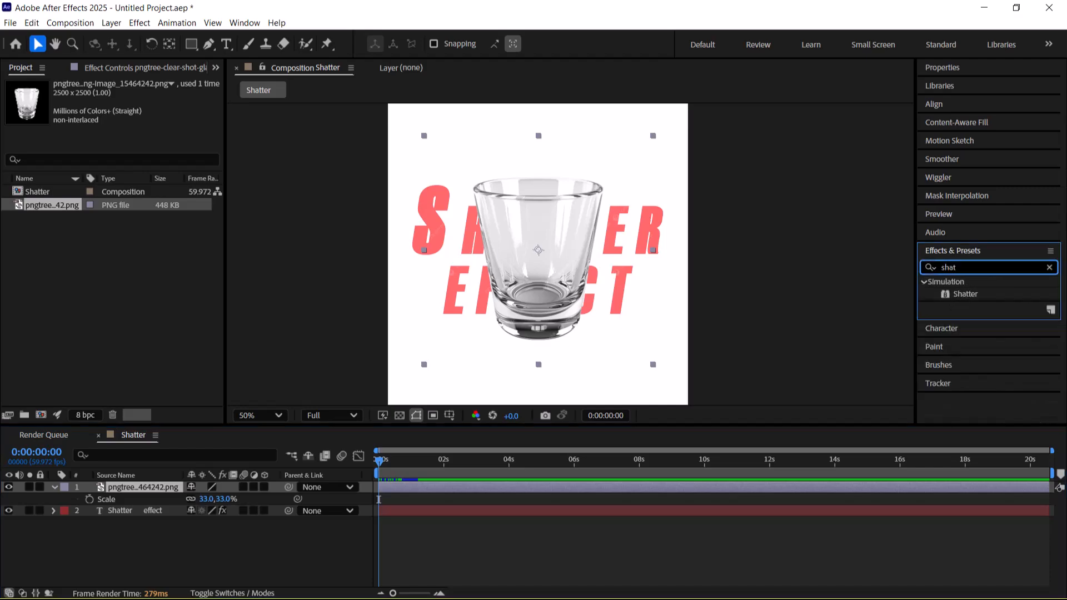
drag(965, 294, 595, 249)
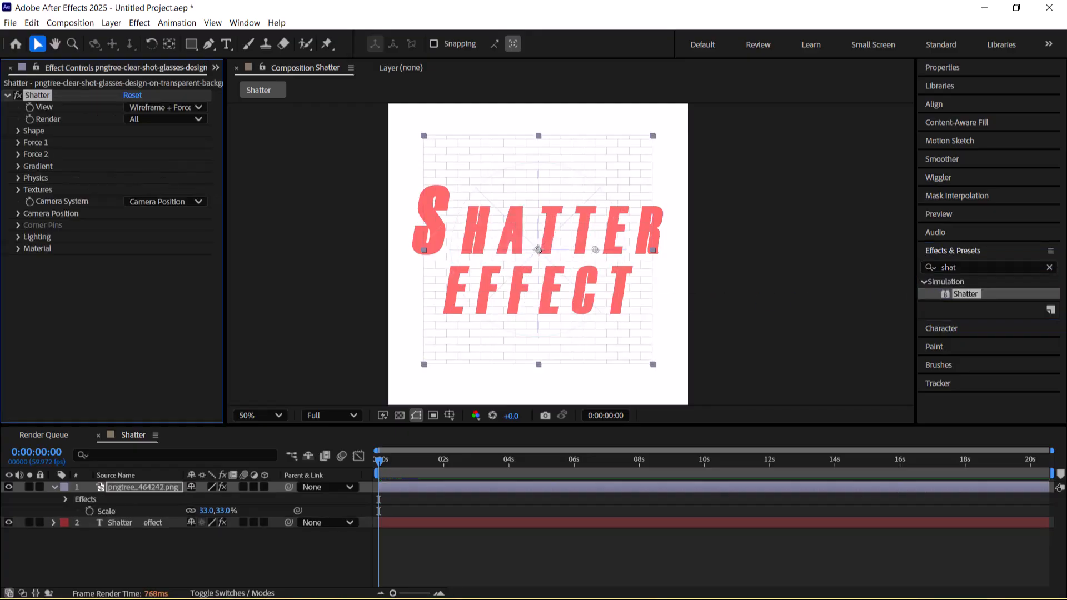
Step: Hide the title layer and set the shot glass's Shatter view to Rendered
click(8, 522)
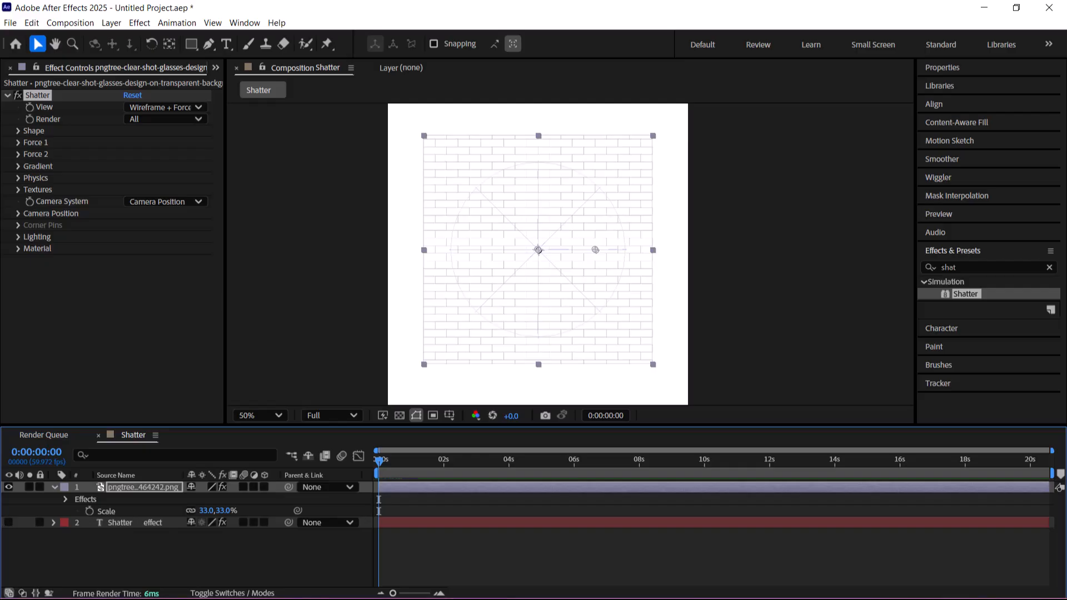
click(165, 107)
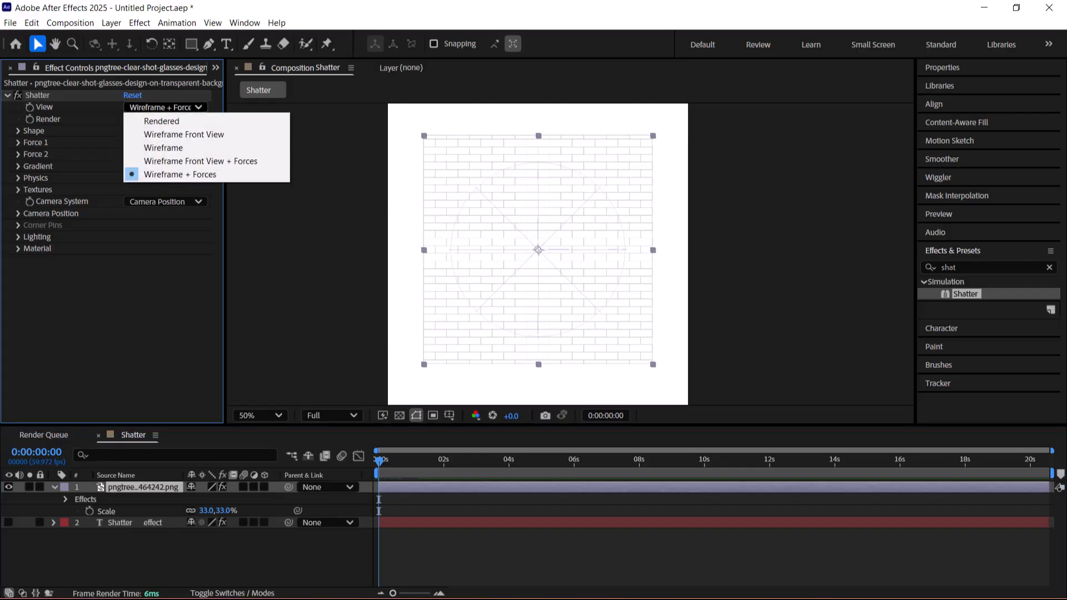
click(161, 121)
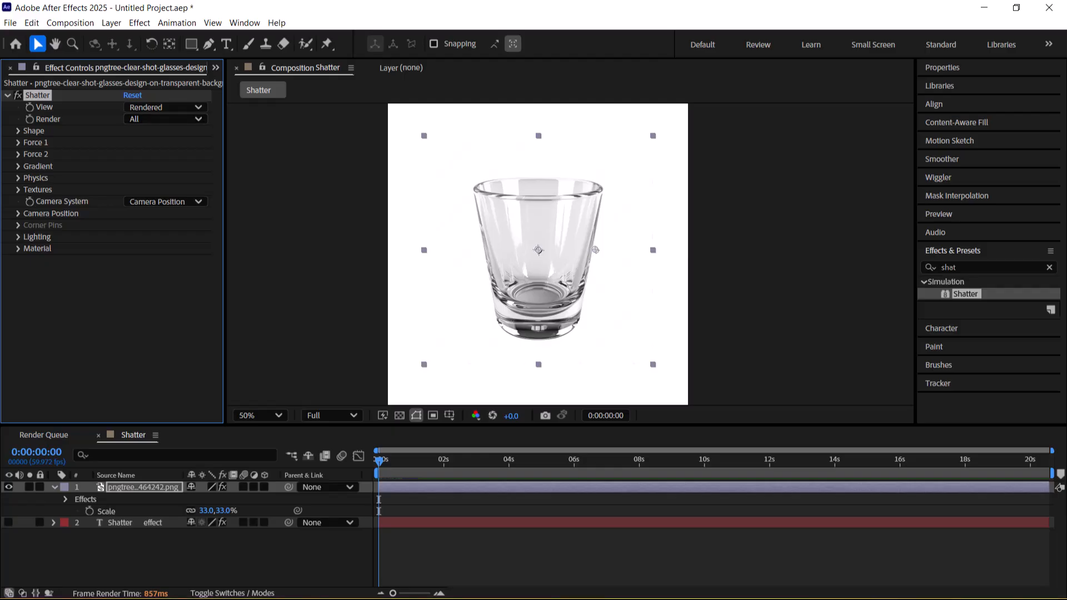
Step: Set the shot glass's Shatter pattern to Glass and preview the animation
click(18, 131)
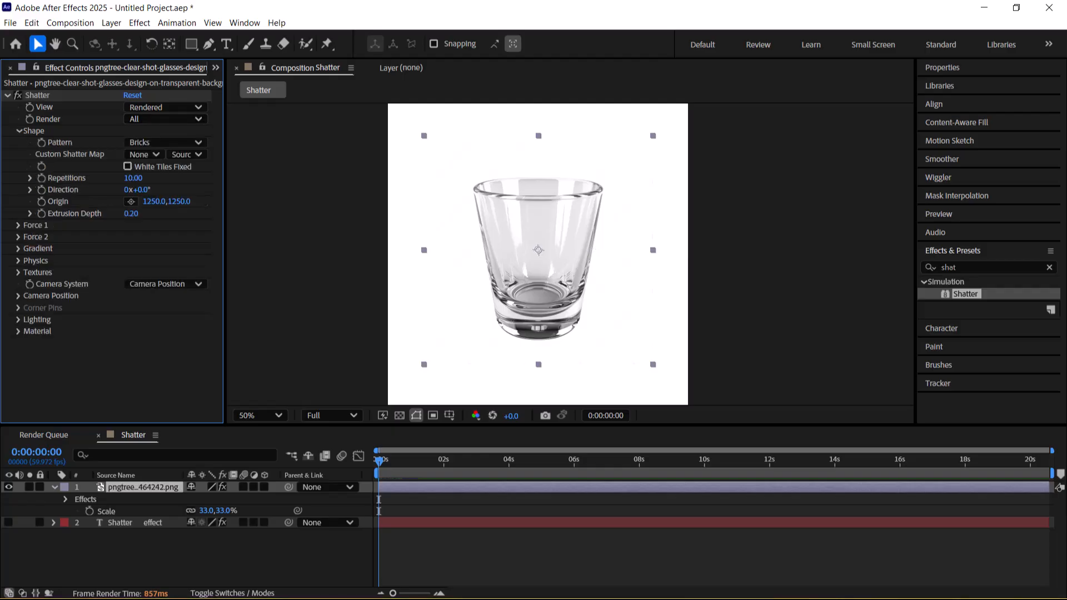
click(165, 142)
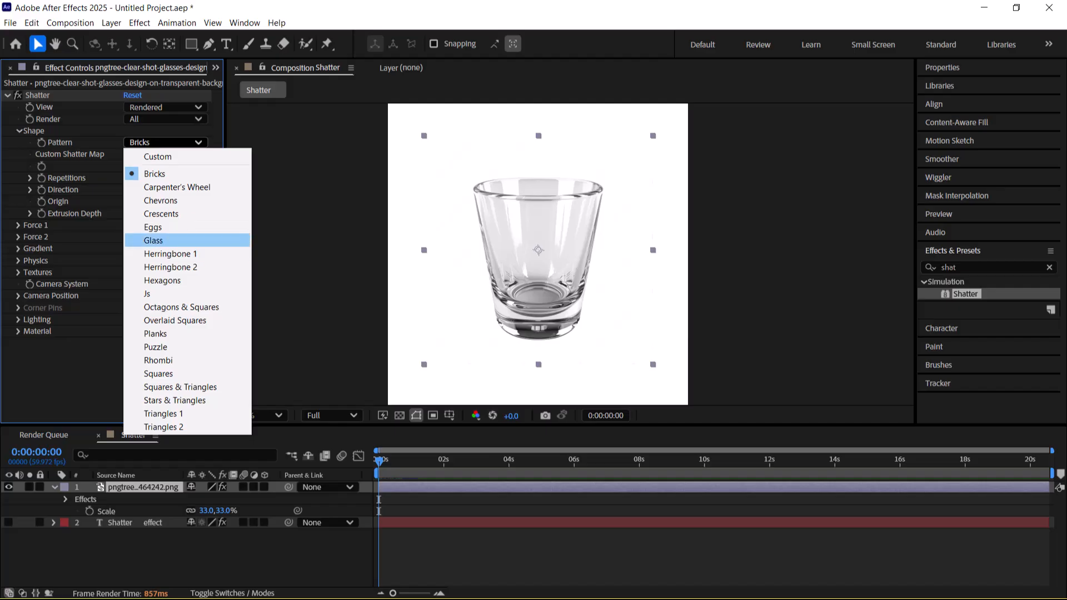
click(159, 240)
key(space)
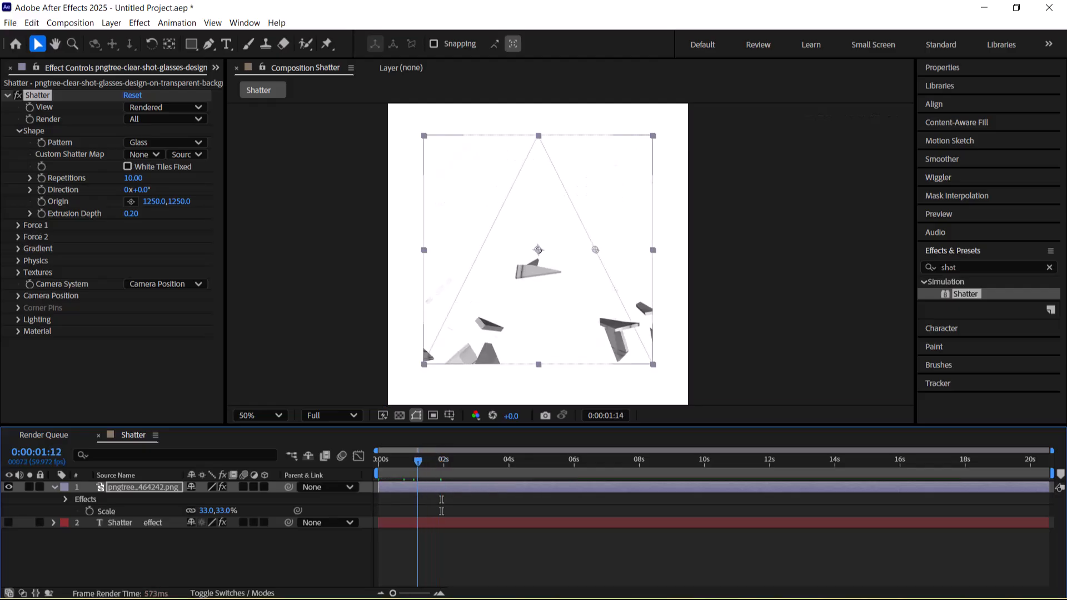
Step: Using the Wireframe view, set the shot glass's Shatter repetitions to 22.50 and direction to 61°, and return the view to Rendered
click(165, 107)
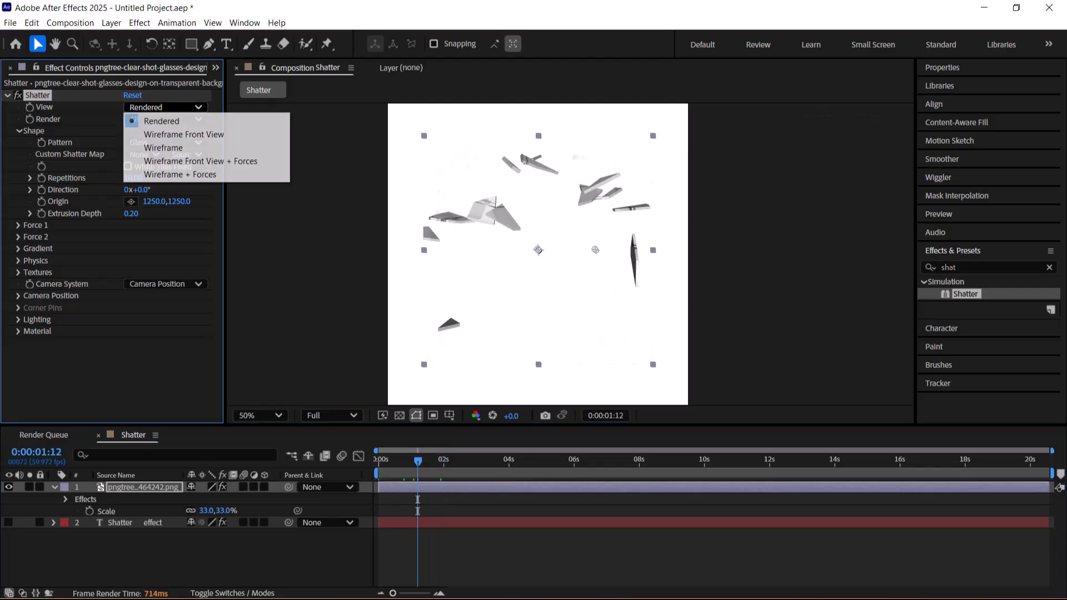
click(147, 143)
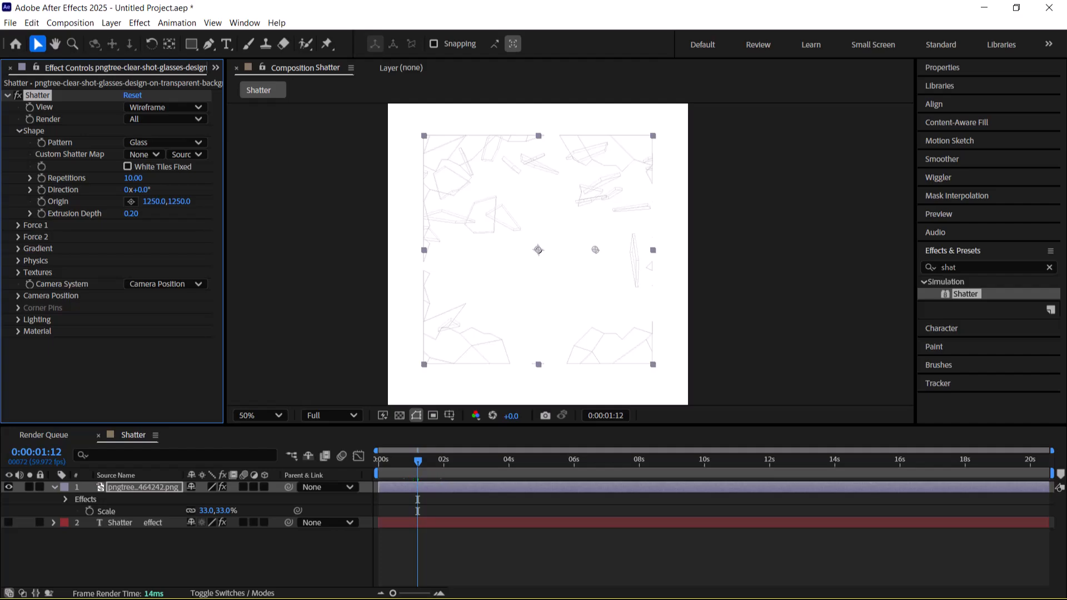
drag(133, 179, 202, 178)
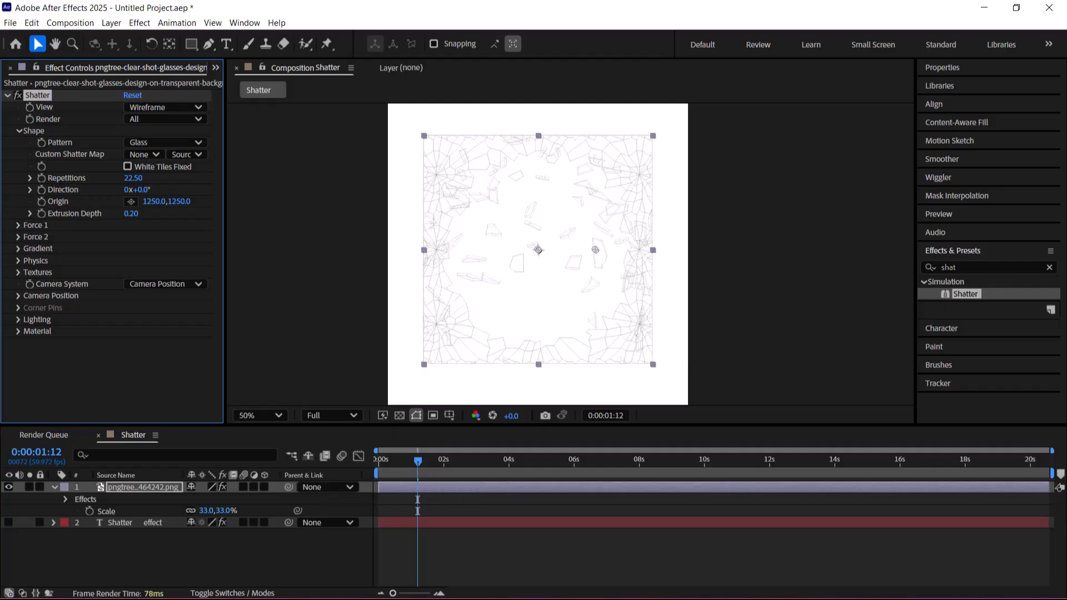
click(165, 143)
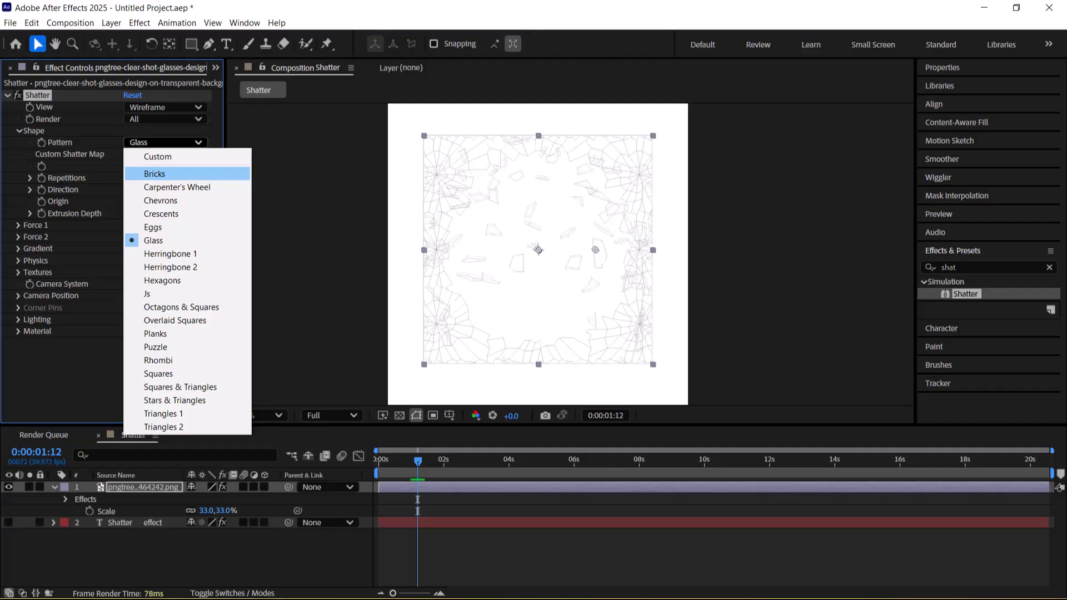
key(Escape)
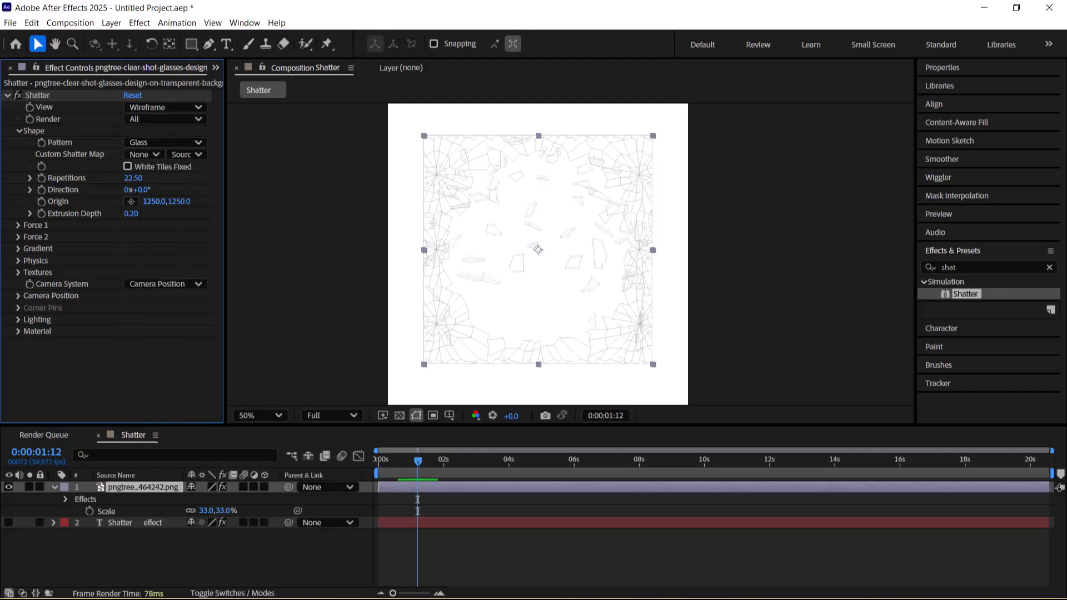
drag(142, 190, 172, 189)
click(165, 107)
click(161, 120)
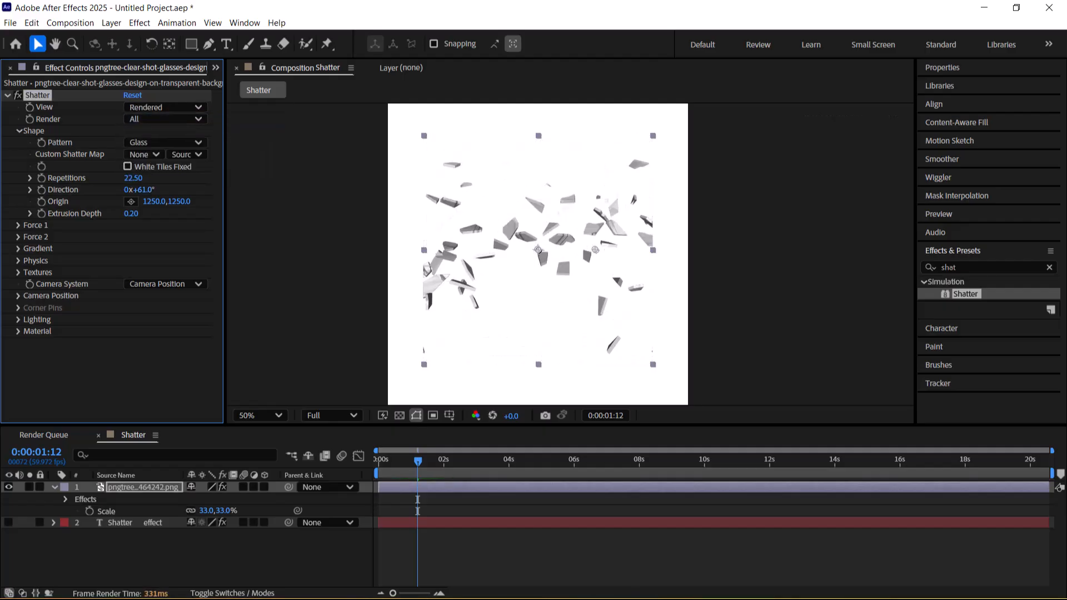
Step: Preview the shattering shot glass from the start of the timeline
drag(418, 461, 378, 461)
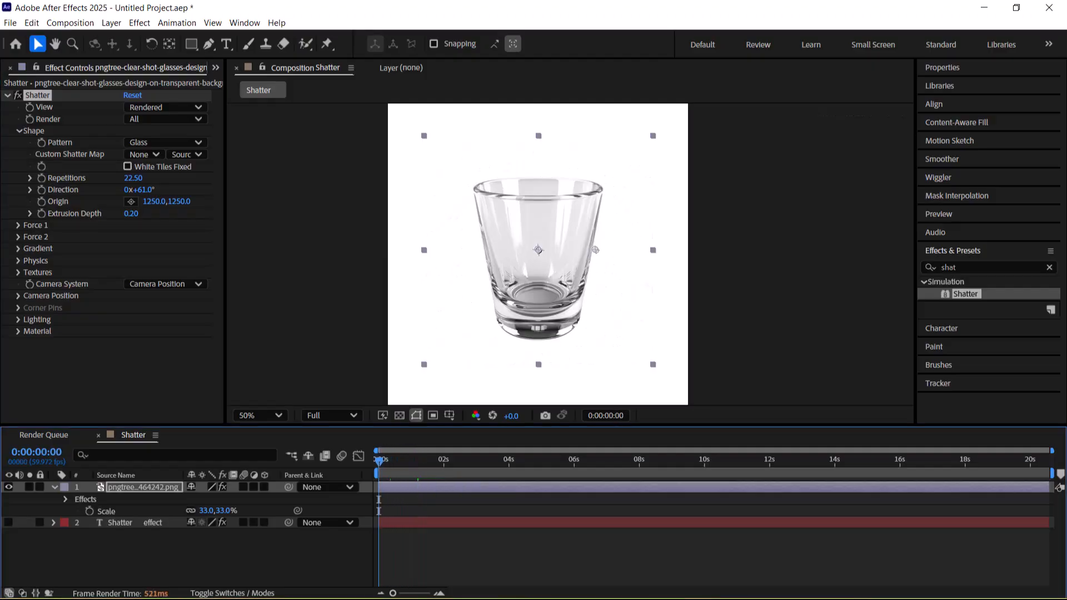
key(space)
click(385, 461)
key(space)
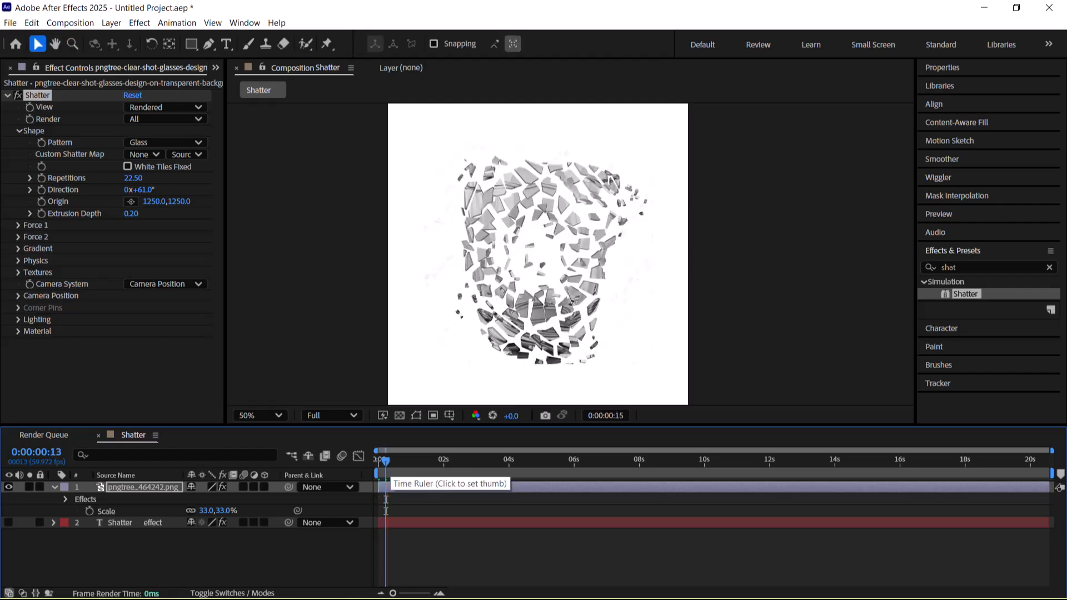
key(space)
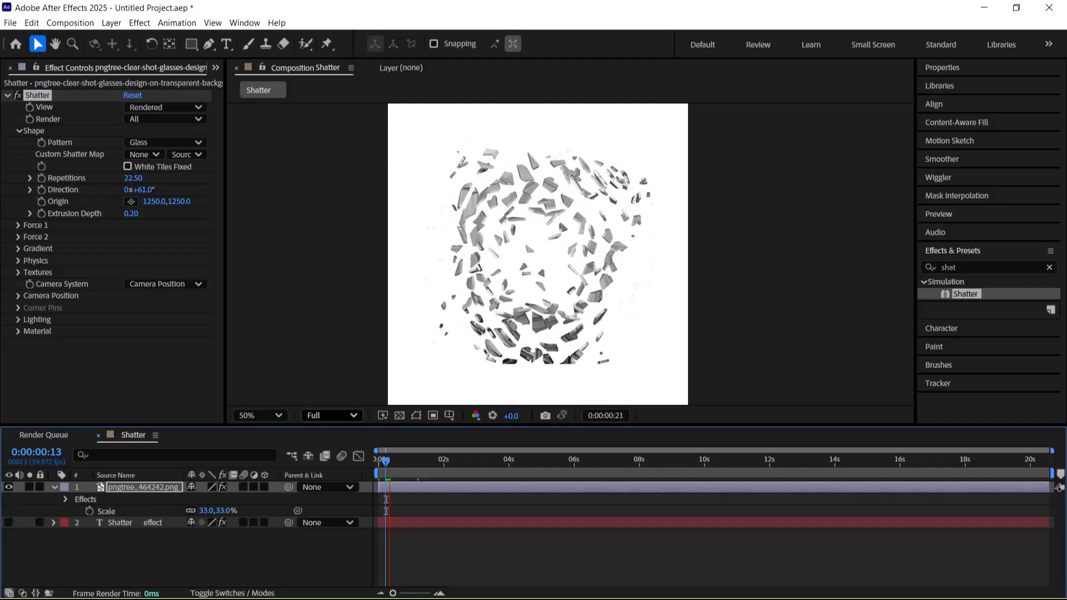
click(165, 143)
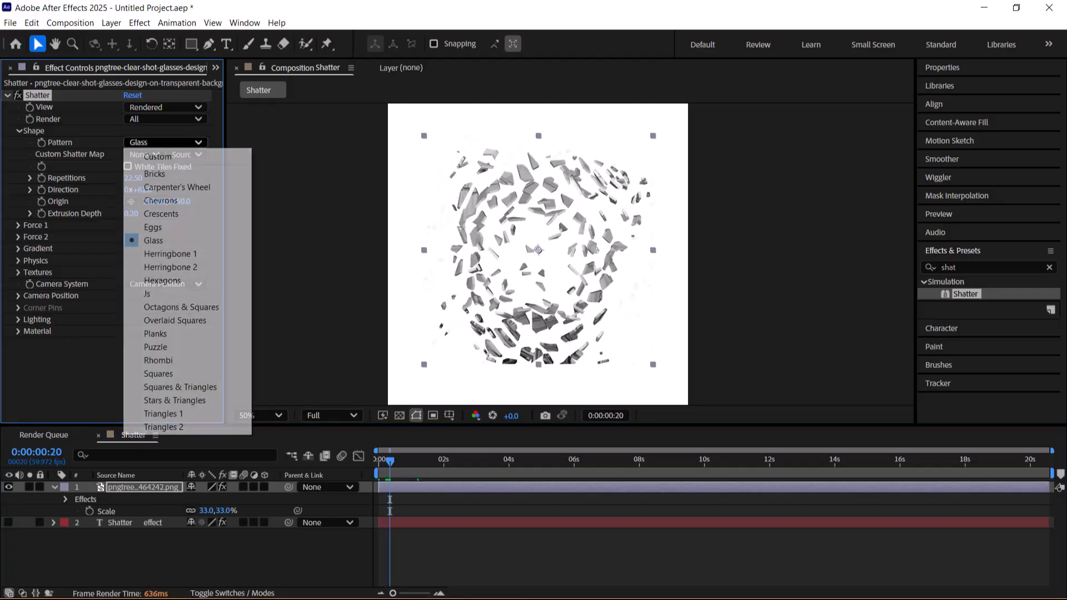
click(165, 142)
click(165, 142)
Step: Switch the Shatter view to Wireframe and set repetitions to 15.40 and direction to -2°
click(165, 107)
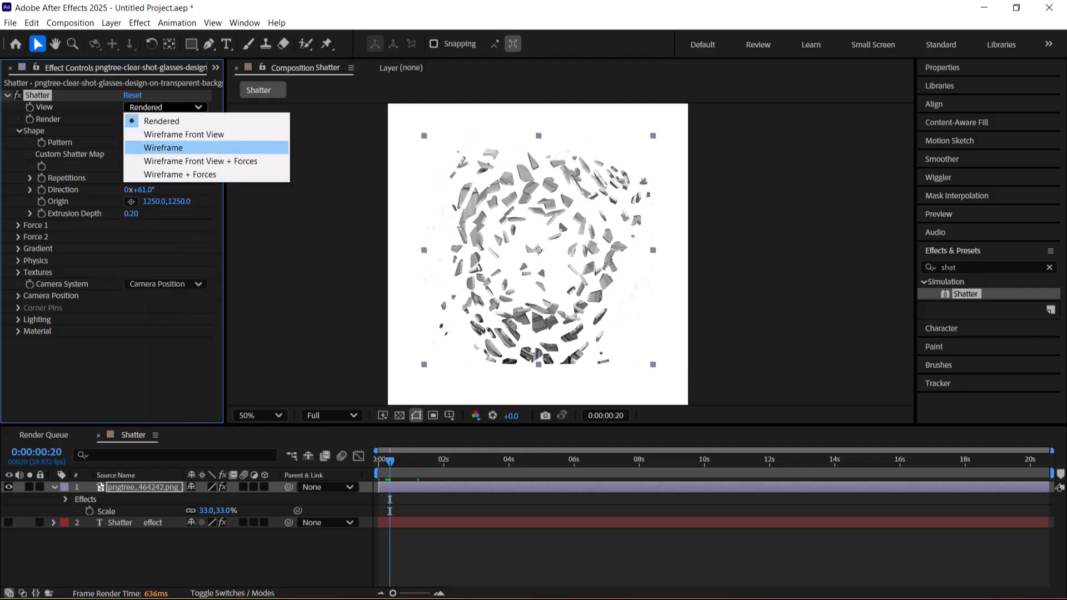
click(164, 147)
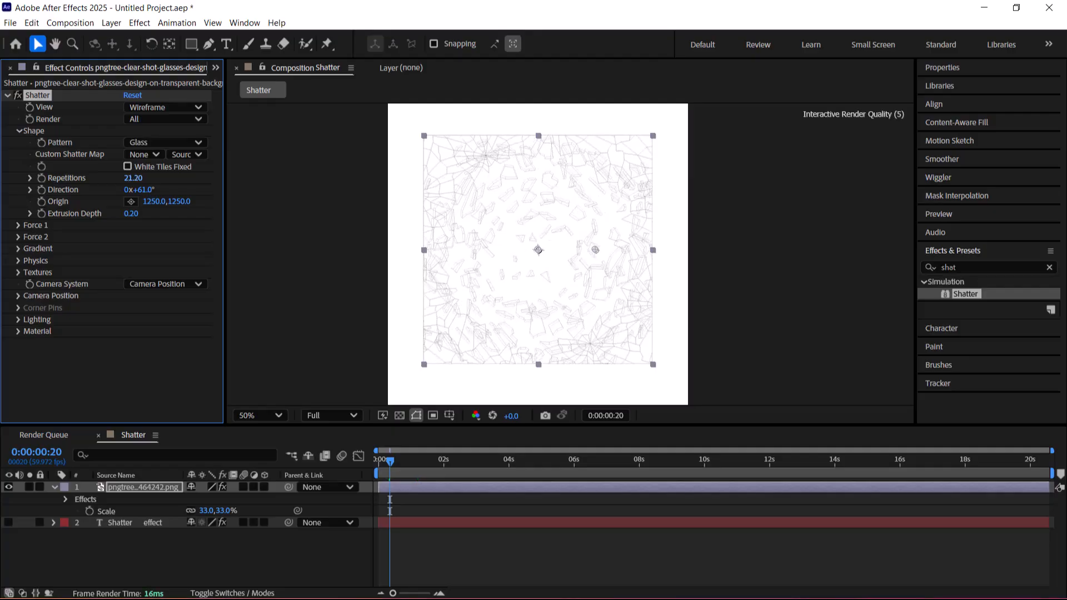
mouse_move(133, 178)
mouse_down()
mouse_move(94, 178)
mouse_move(131, 190)
mouse_move(118, 190)
mouse_up()
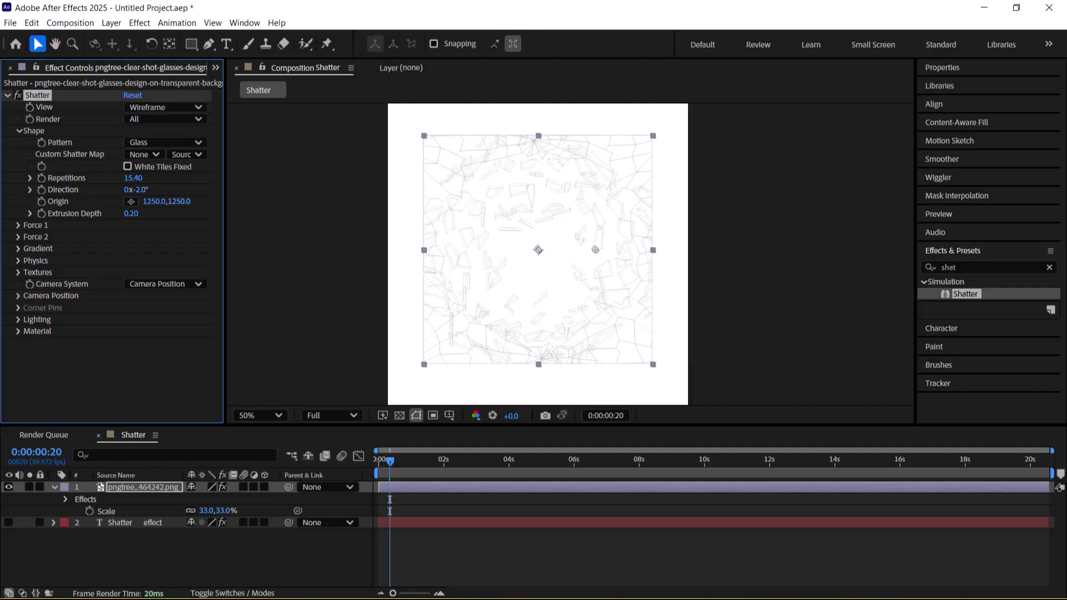
Step: Move the Shatter shape's origin to 1280.3,1450.0 in the lower part of the glass and set extrusion depth to 0.42
click(131, 201)
click(541, 268)
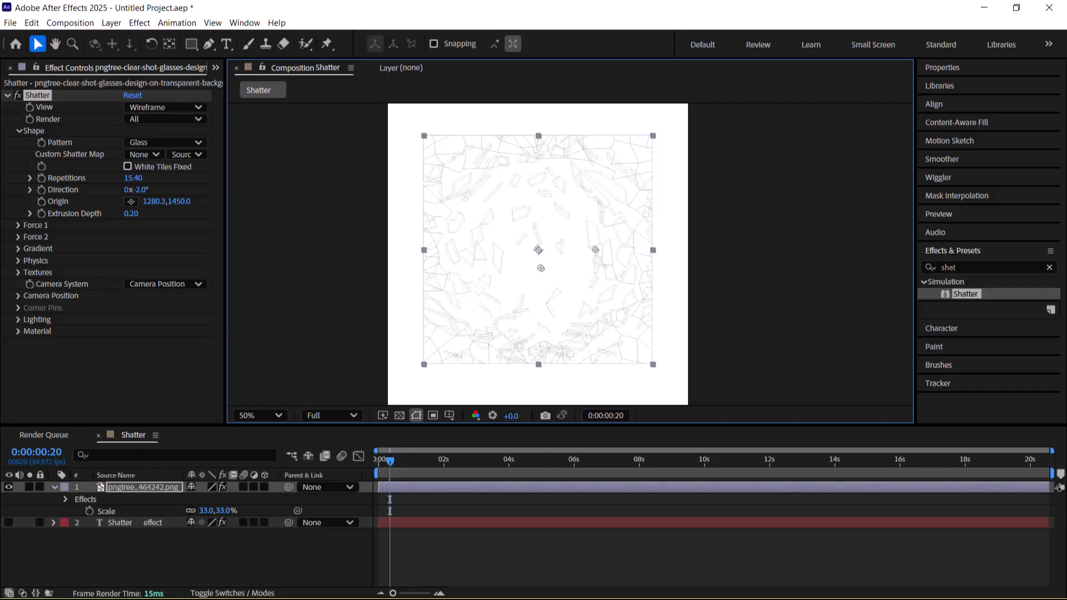
drag(131, 213, 149, 214)
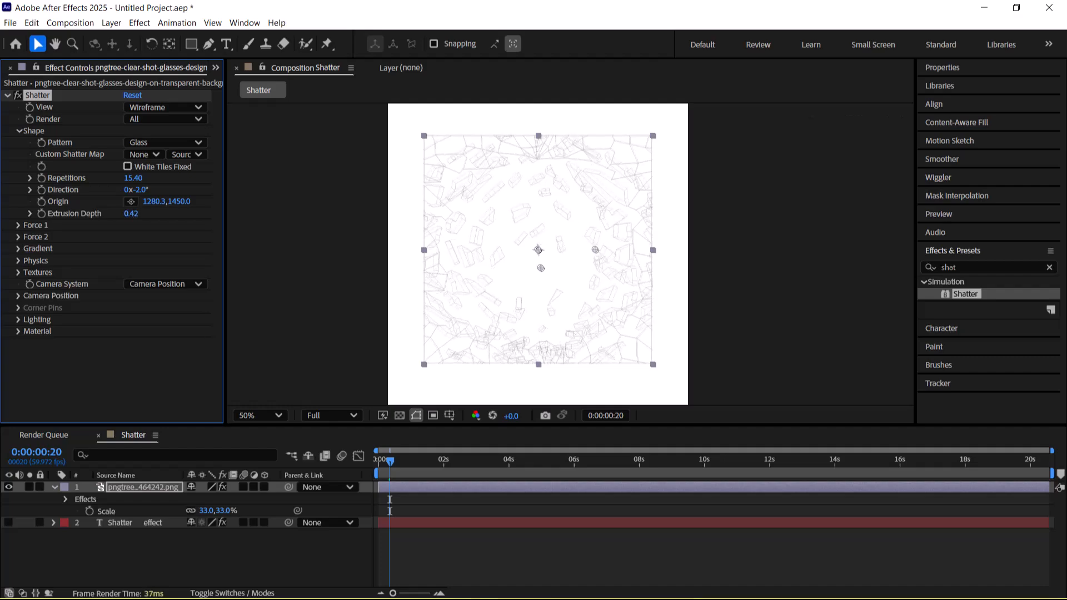
scroll(571, 254, up, 2)
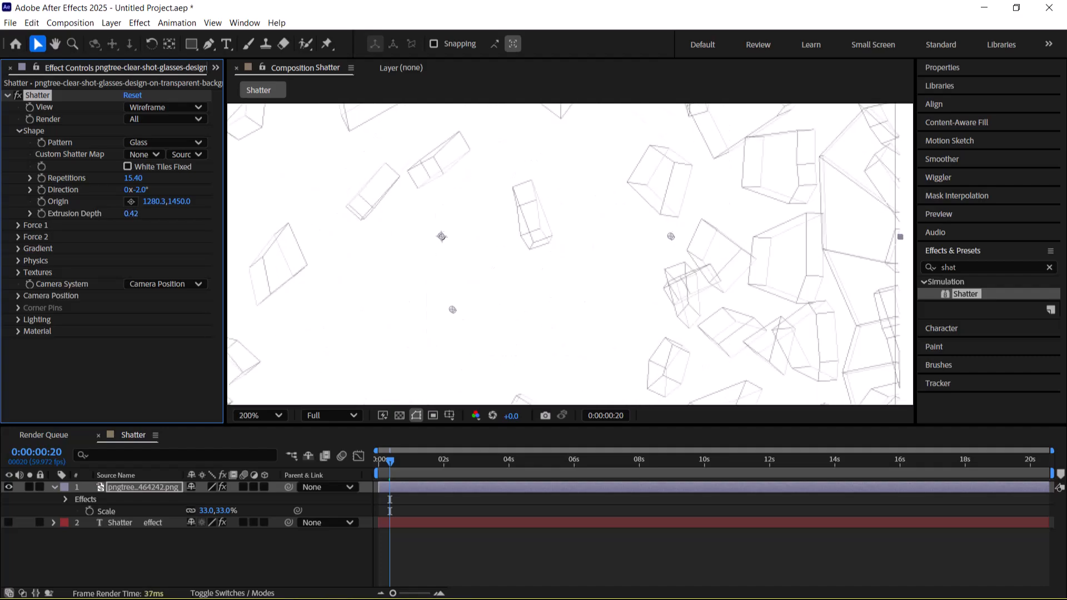
key(comma)
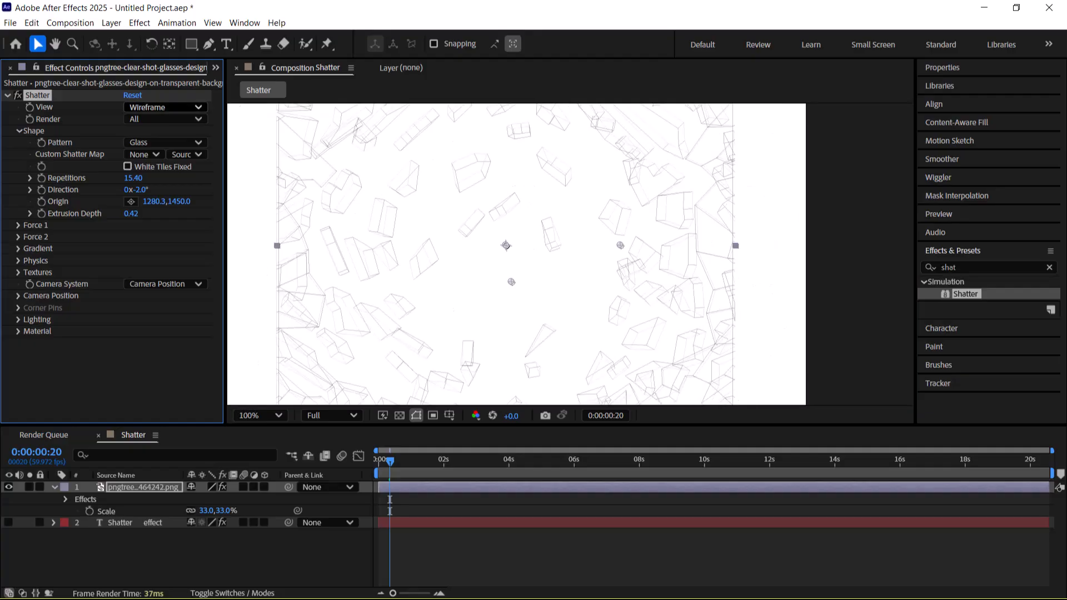
Step: Set the Shatter view back to Rendered, preview the shot glass animation from the first frame, and return to 0:00:00:00
click(165, 107)
click(162, 121)
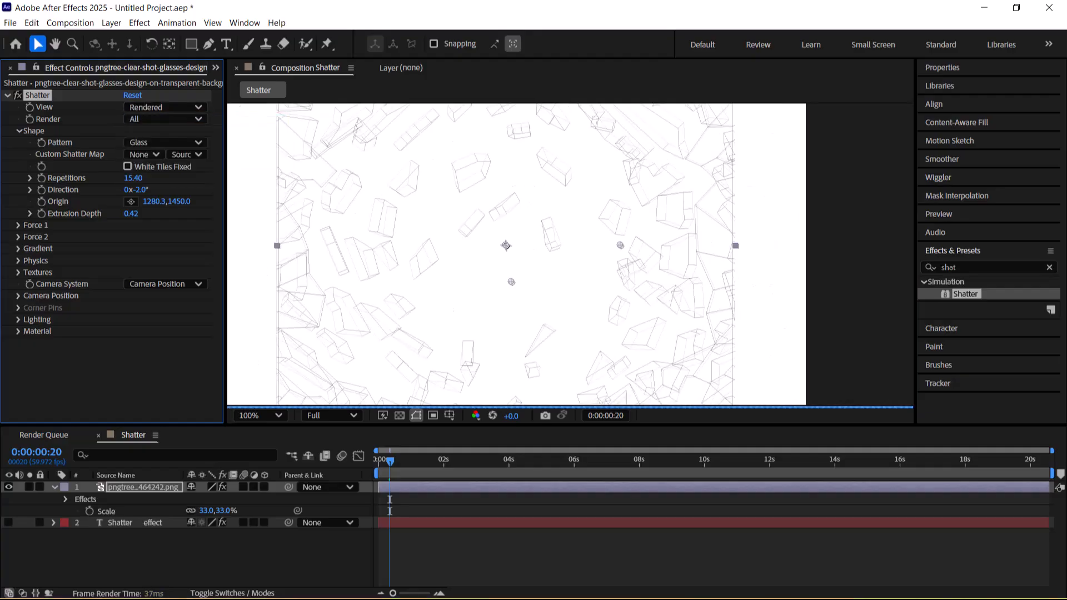
scroll(570, 254, down, 1)
key(Home)
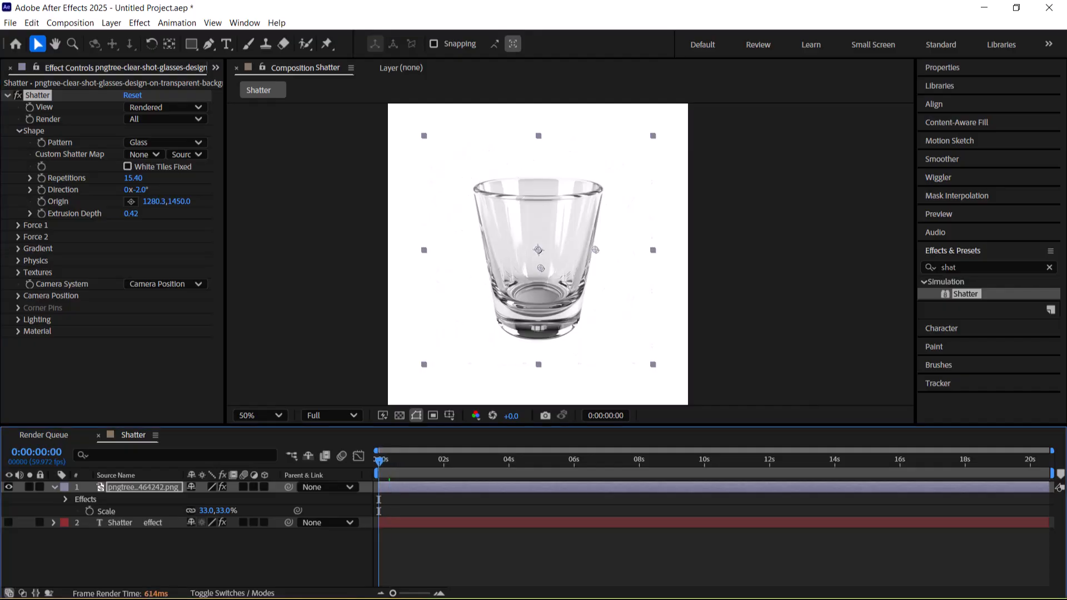
key(space)
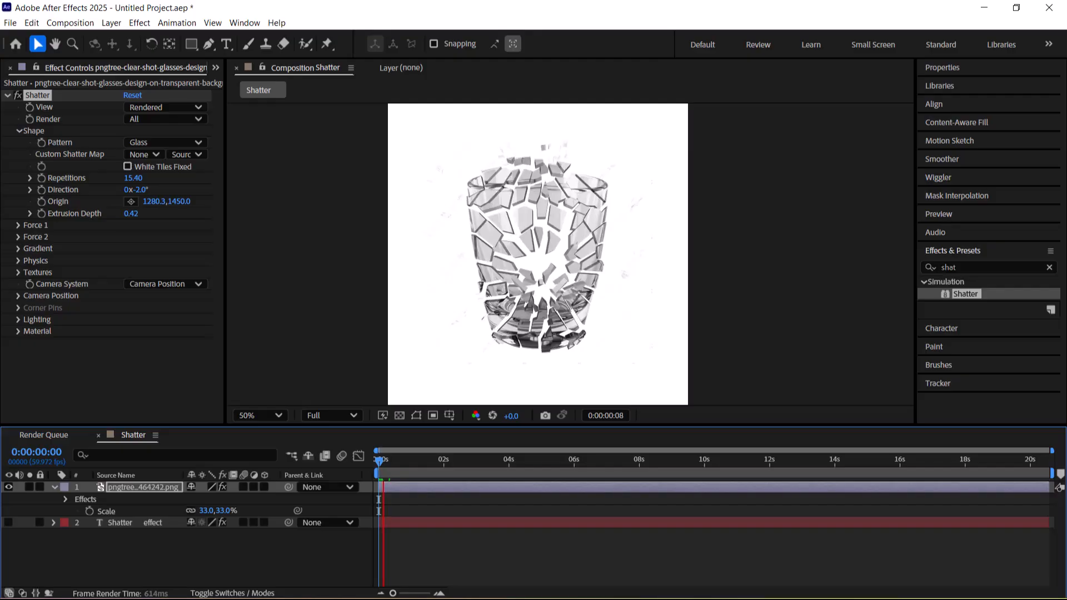
key(space)
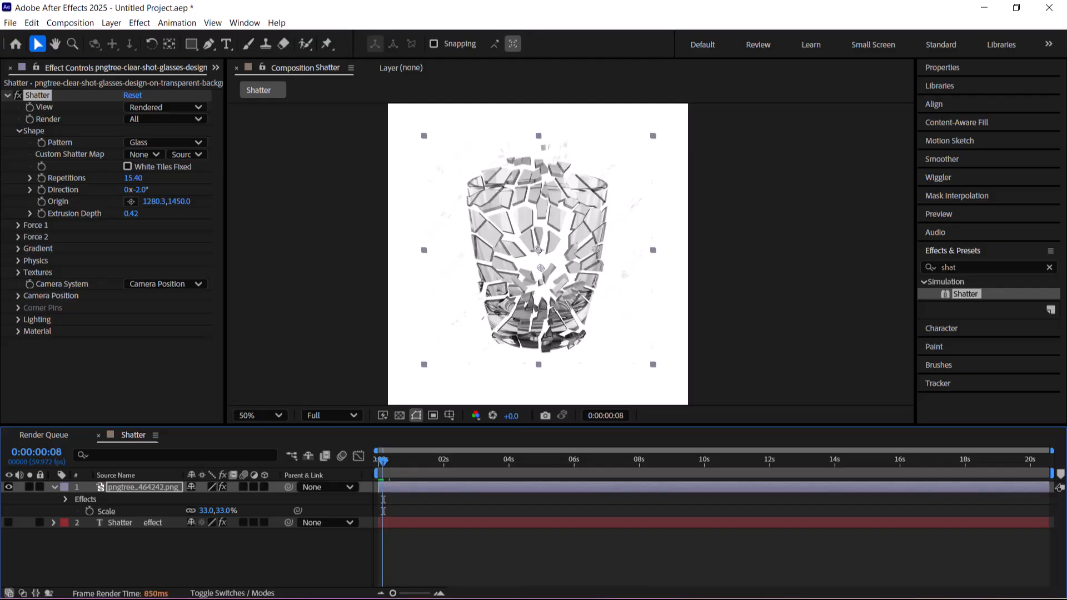
key(space)
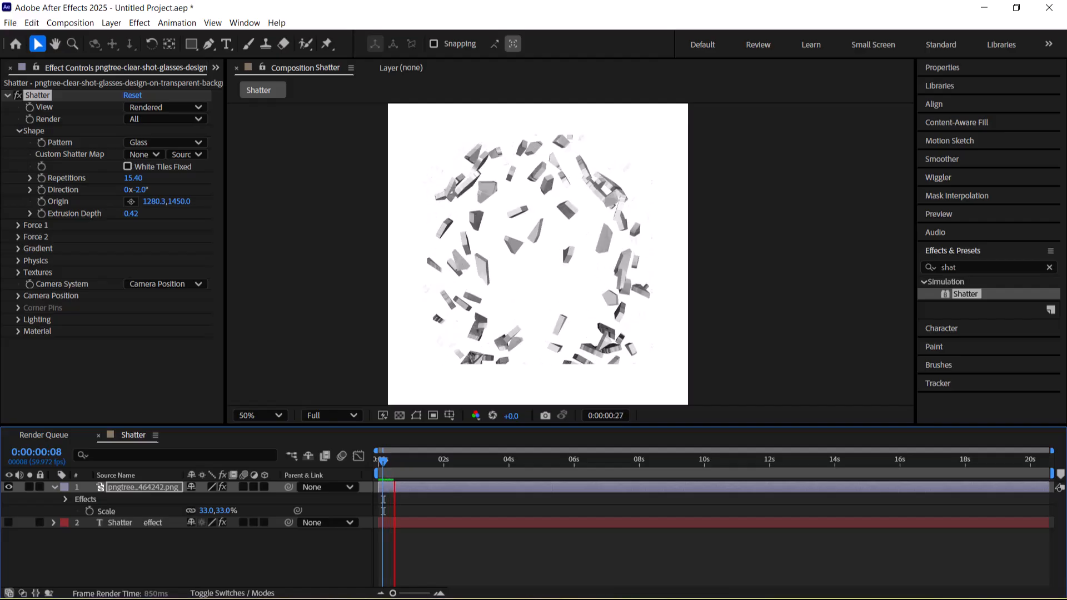
key(space)
drag(397, 461, 379, 462)
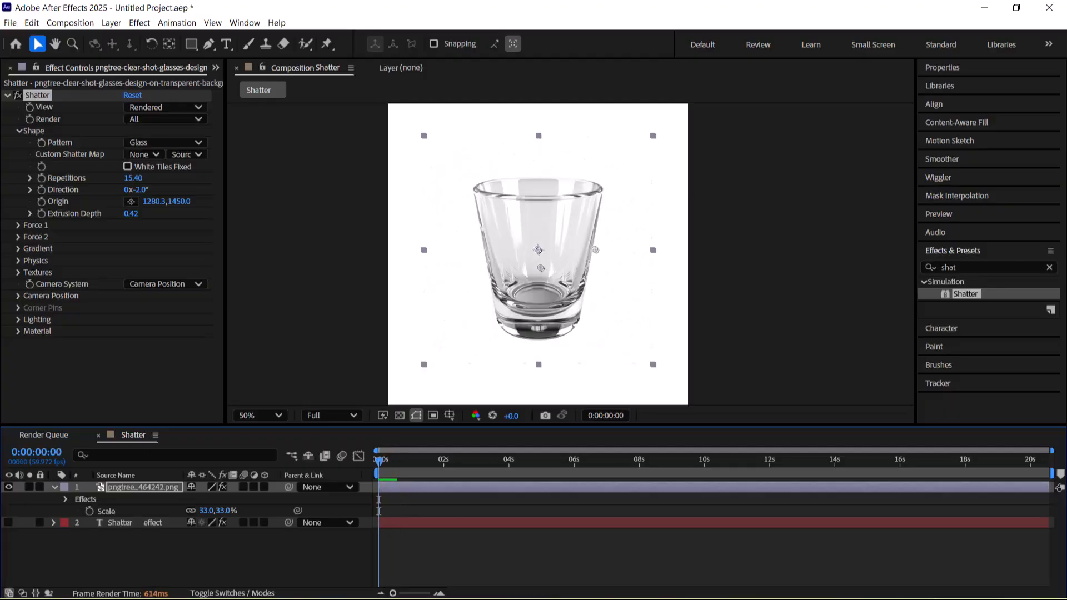
Step: Scale the shot glass layer to 73% and preview its shatter animation from the first frame
key(comma)
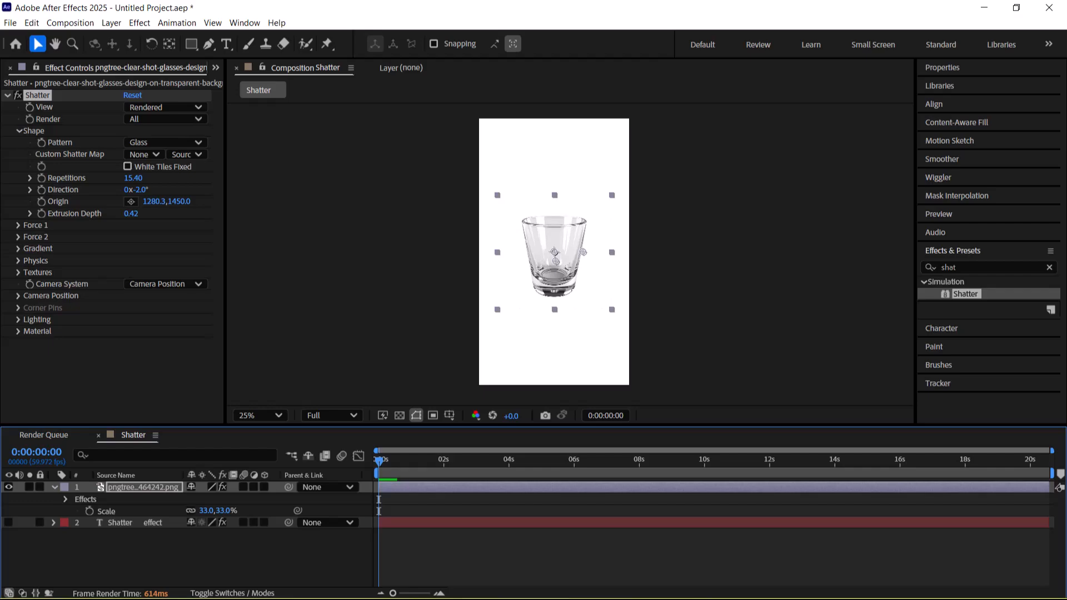
click(143, 487)
key(s)
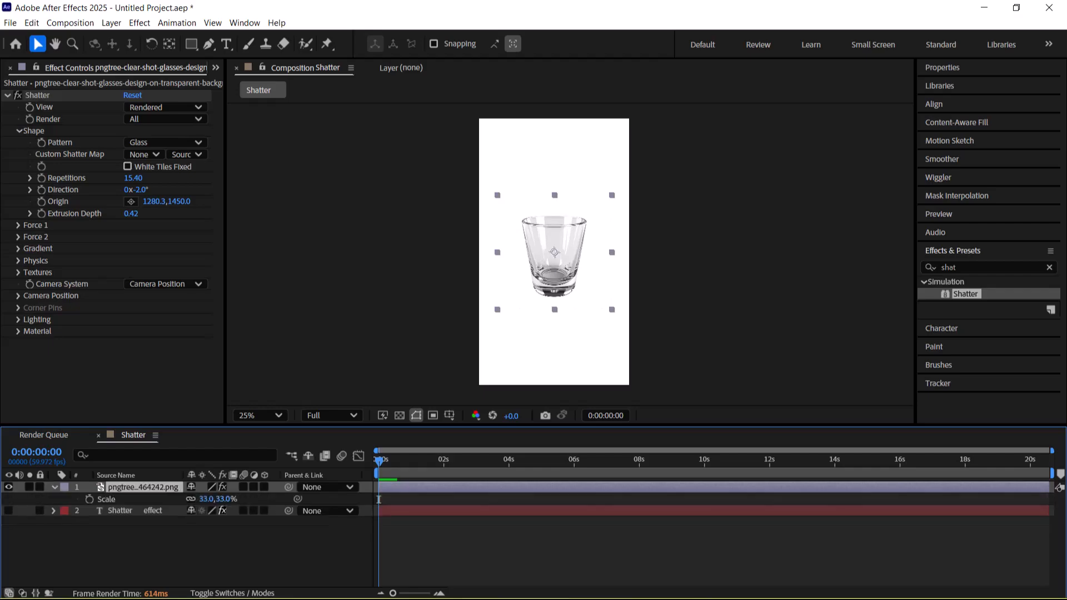
drag(206, 499, 229, 499)
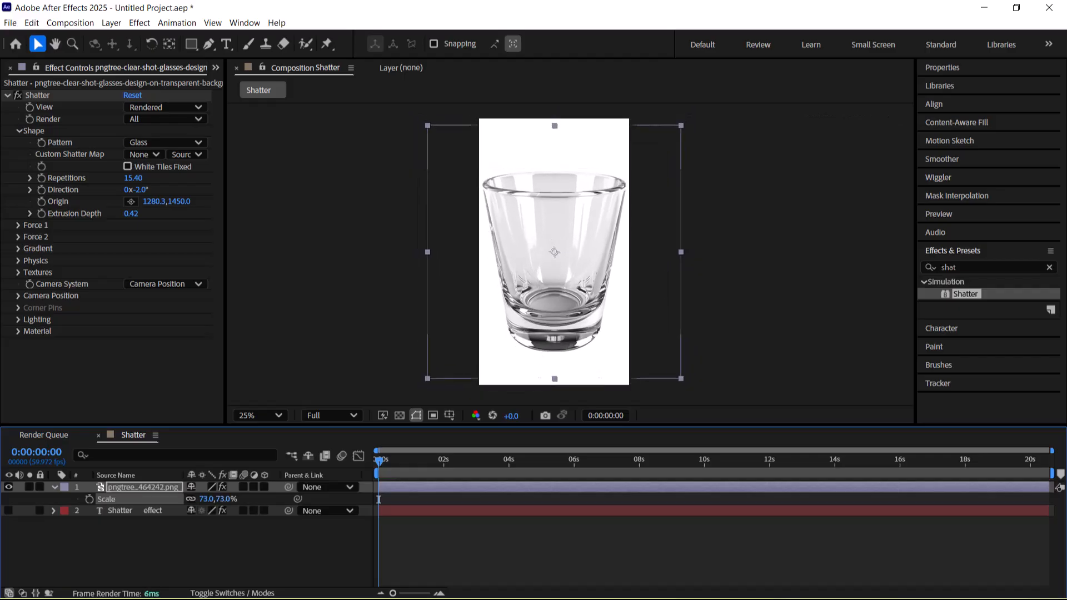
key(space)
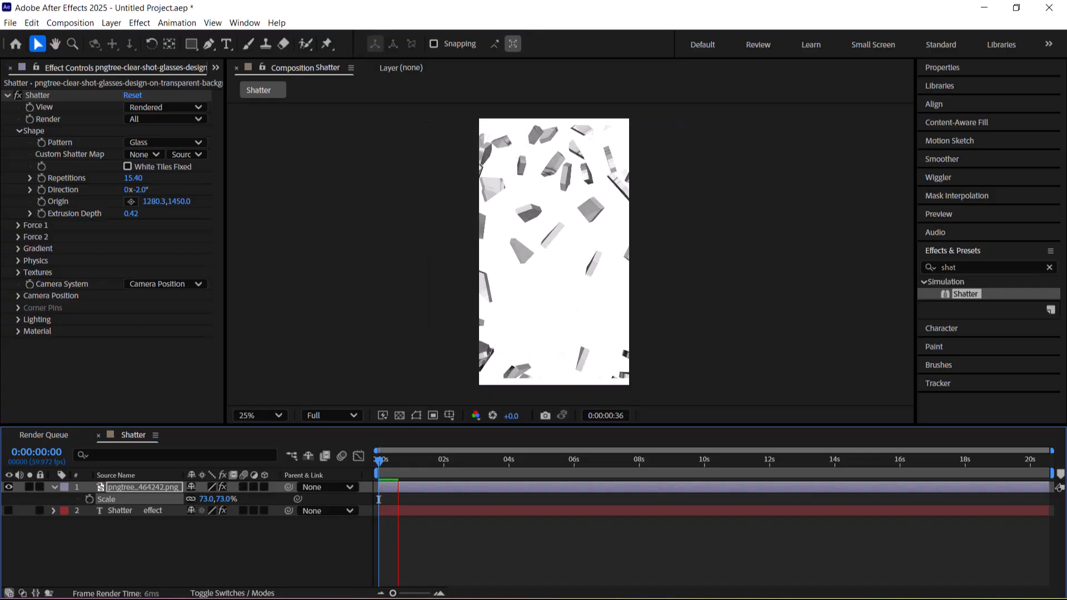
key(space)
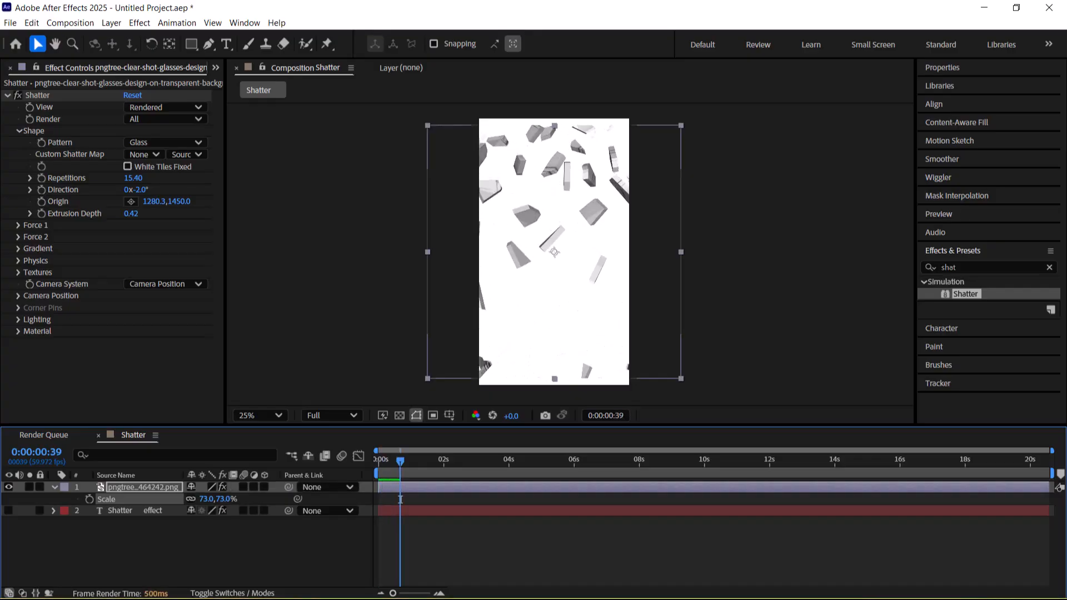
key(alt+Tab)
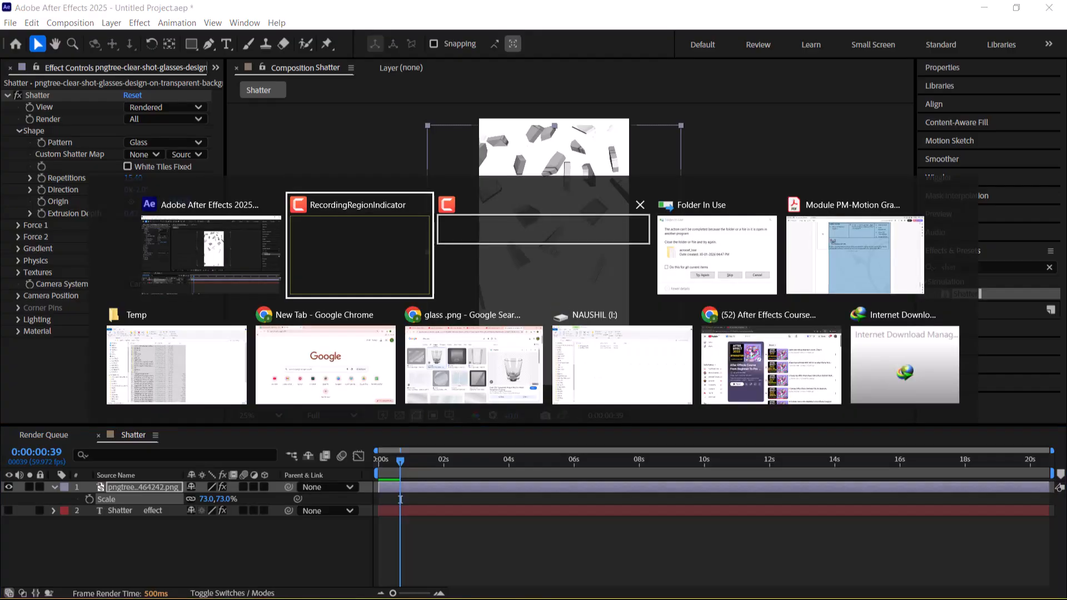